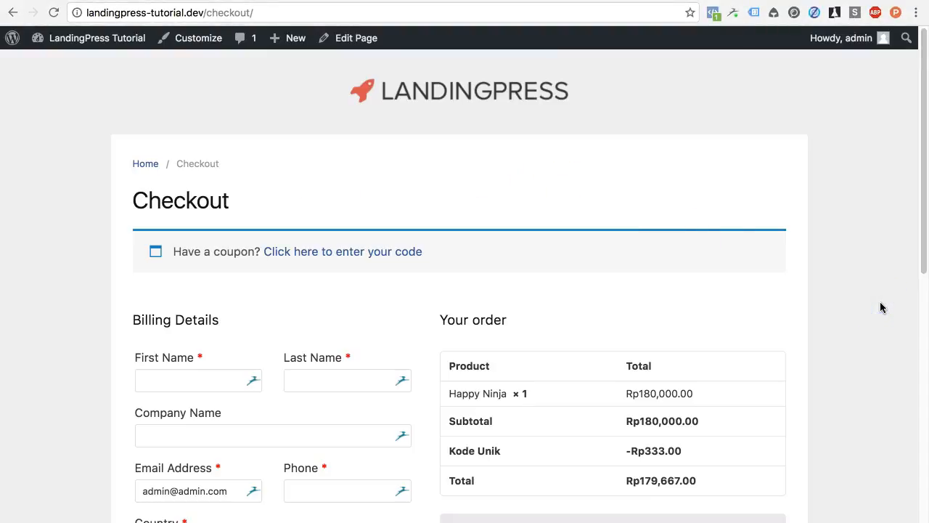
Step: Scroll the checkout page to review the Direct Bank Transfer box and the Rp179,667.00 total
{"action": "scroll", "coordinate": [881, 307], "scroll_direction": "down", "scroll_amount": 5}
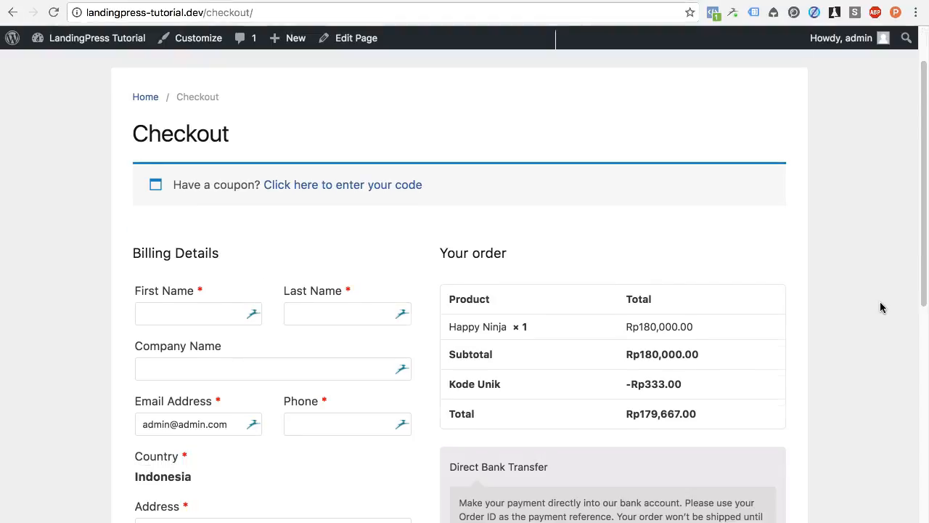
{"action": "scroll", "coordinate": [881, 308], "scroll_direction": "down", "scroll_amount": 1}
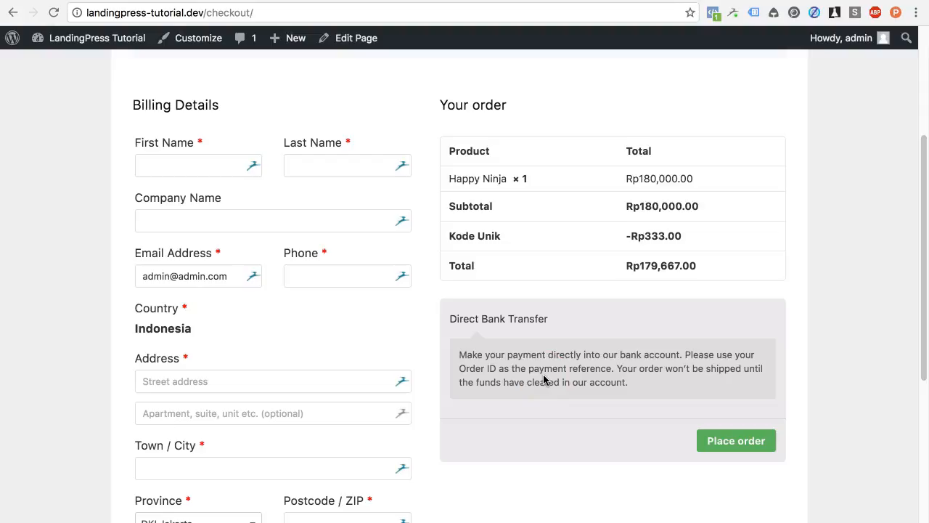
{"action": "scroll", "coordinate": [543, 379], "scroll_direction": "up", "scroll_amount": 5}
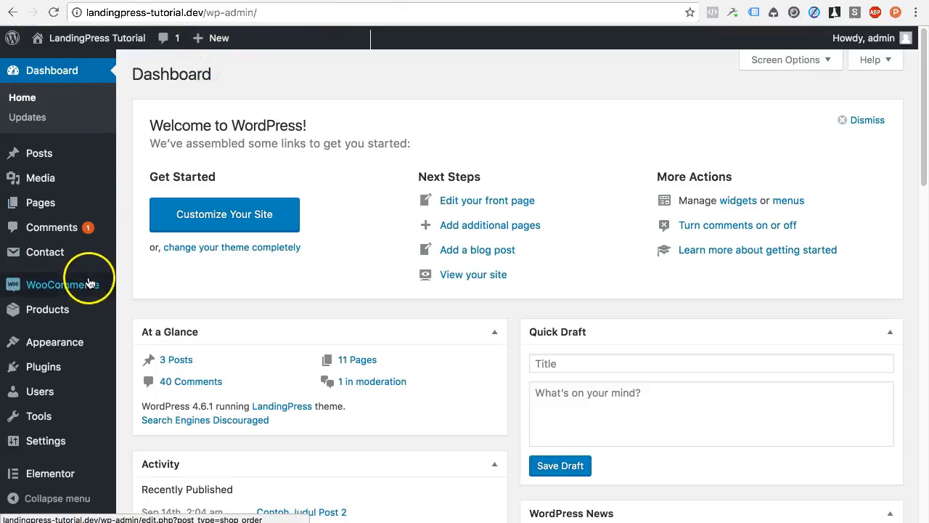
Step: Go to WooCommerce Settings > Checkout and review the Payment Gateways table, where only Direct Bank Transfer is enabled
{"action": "mouse_move", "coordinate": [89, 291]}
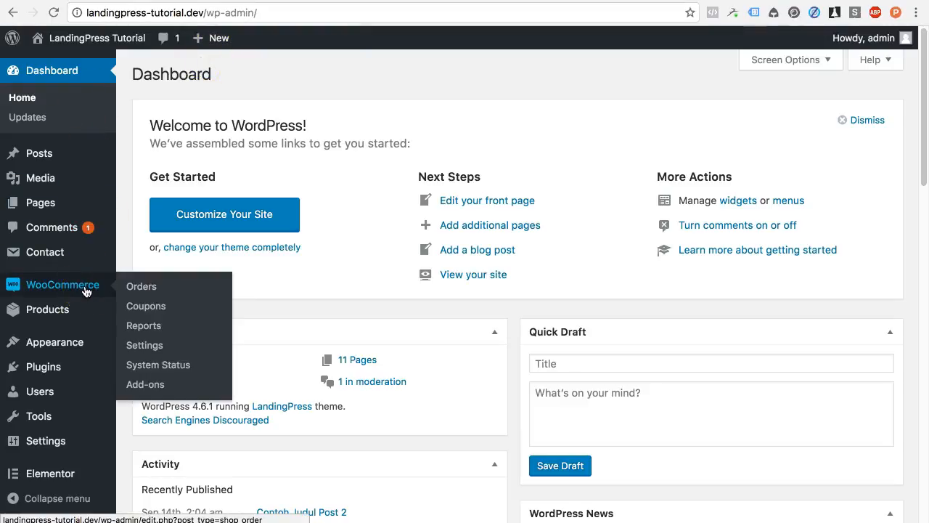
{"action": "left_click", "coordinate": [156, 346]}
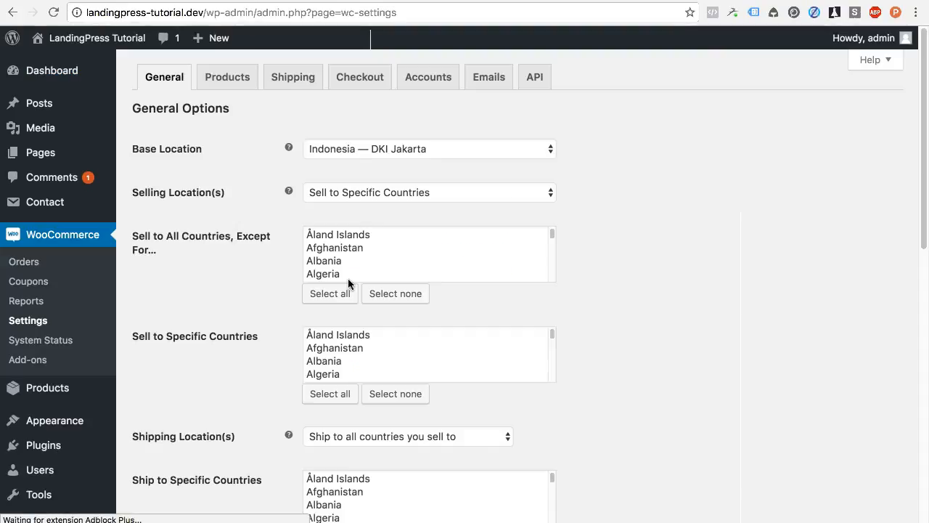
{"action": "left_click", "coordinate": [353, 90]}
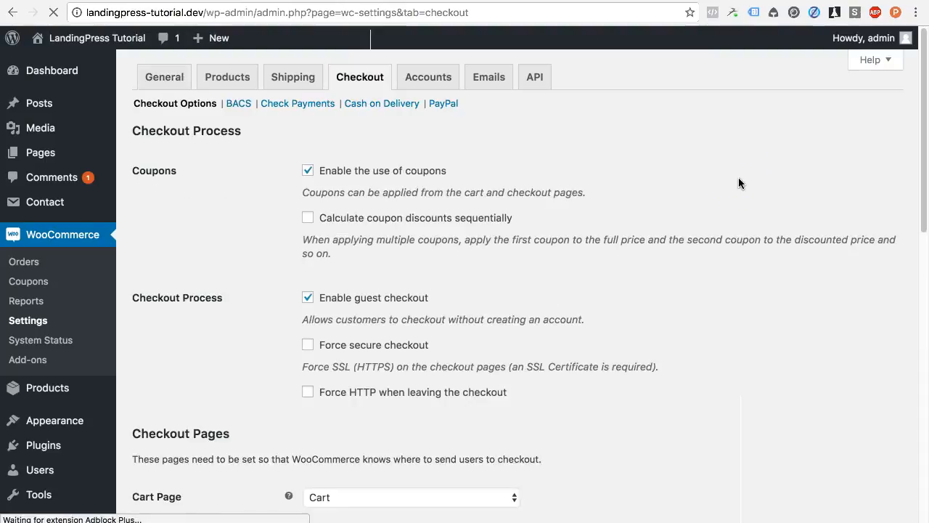
{"action": "scroll", "coordinate": [667, 290], "scroll_direction": "down", "scroll_amount": 10}
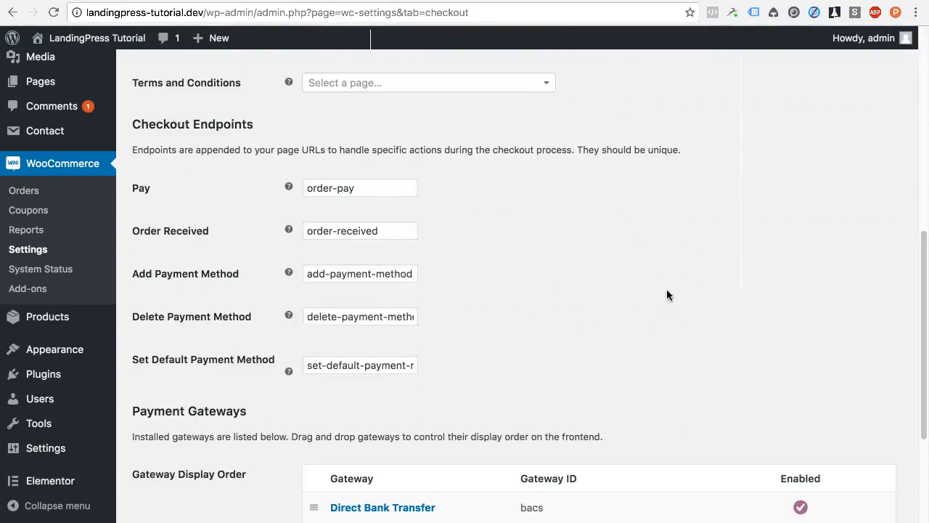
{"action": "scroll", "coordinate": [667, 294], "scroll_direction": "down", "scroll_amount": 5}
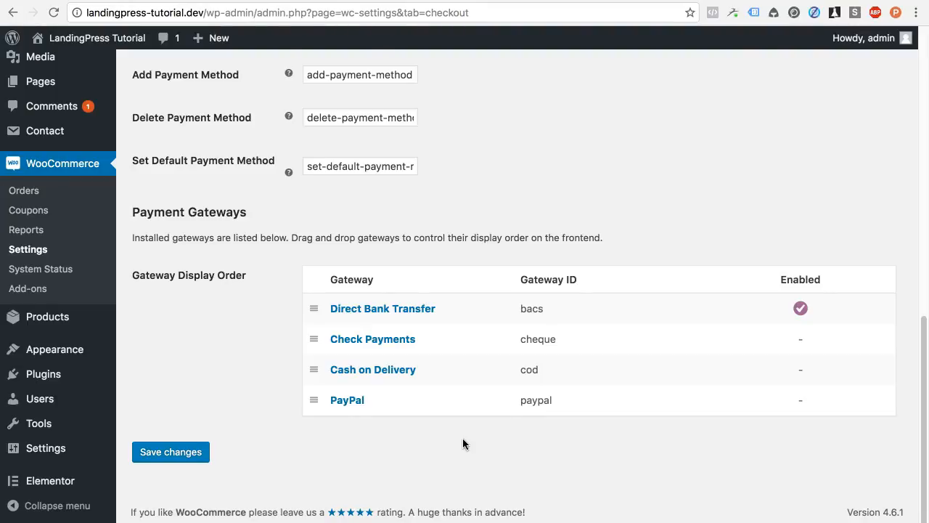
{"action": "scroll", "coordinate": [463, 443], "scroll_direction": "up", "scroll_amount": 10}
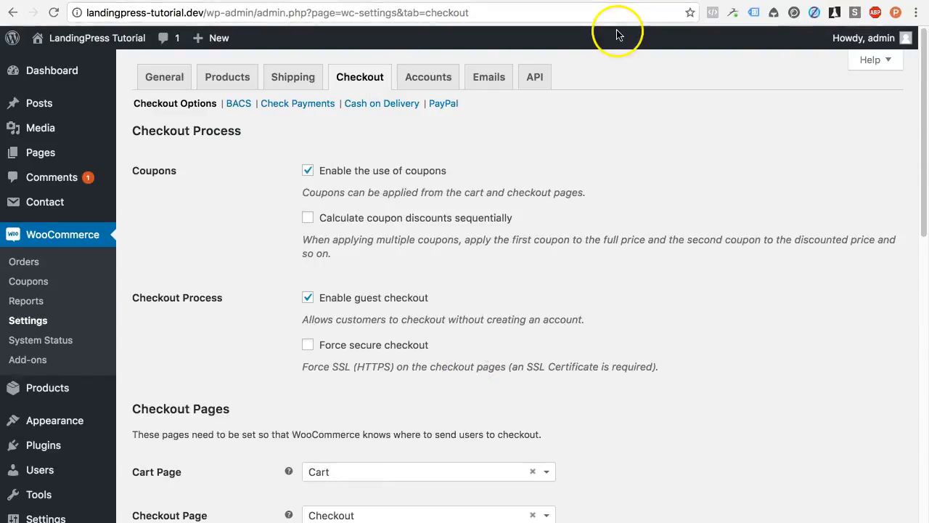
Step: On woocommerce.com, open the extensions catalogue filtered to Payment Gateways
{"action": "left_click", "coordinate": [617, 0]}
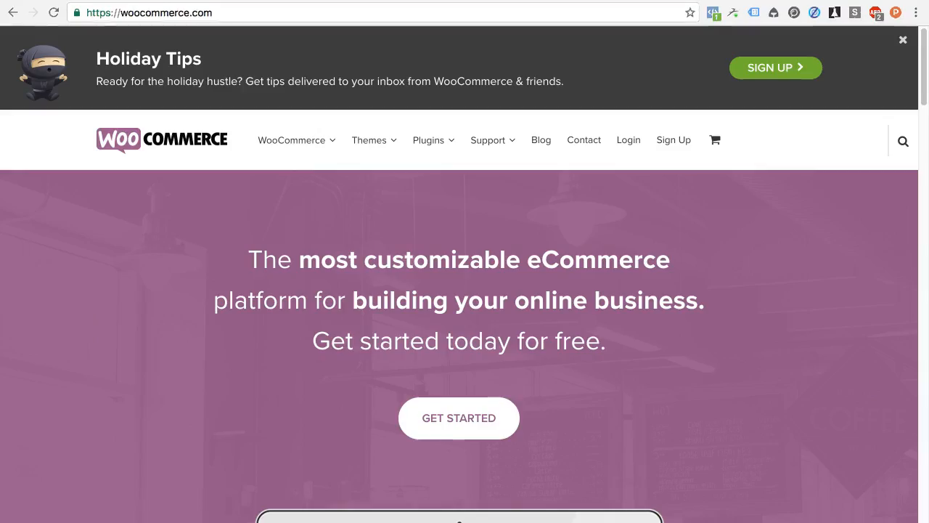
{"action": "mouse_move", "coordinate": [319, 128]}
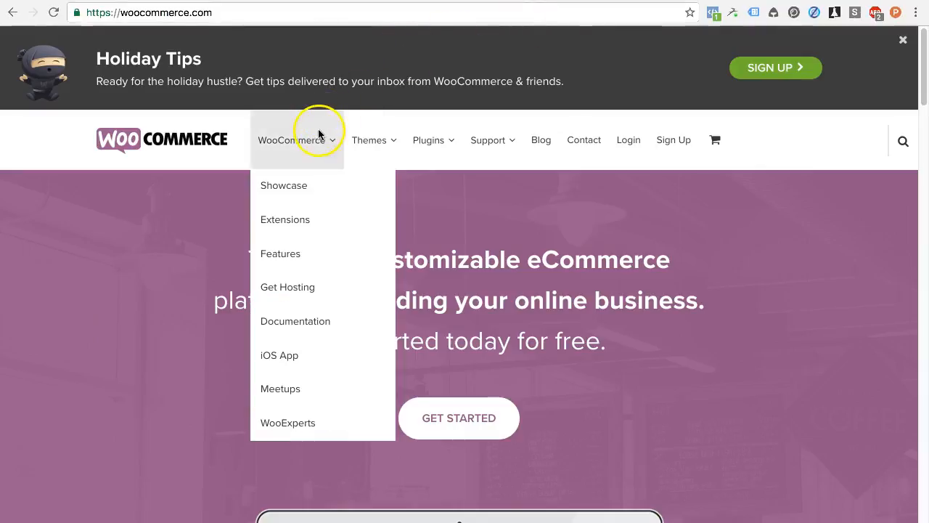
{"action": "mouse_move", "coordinate": [419, 135]}
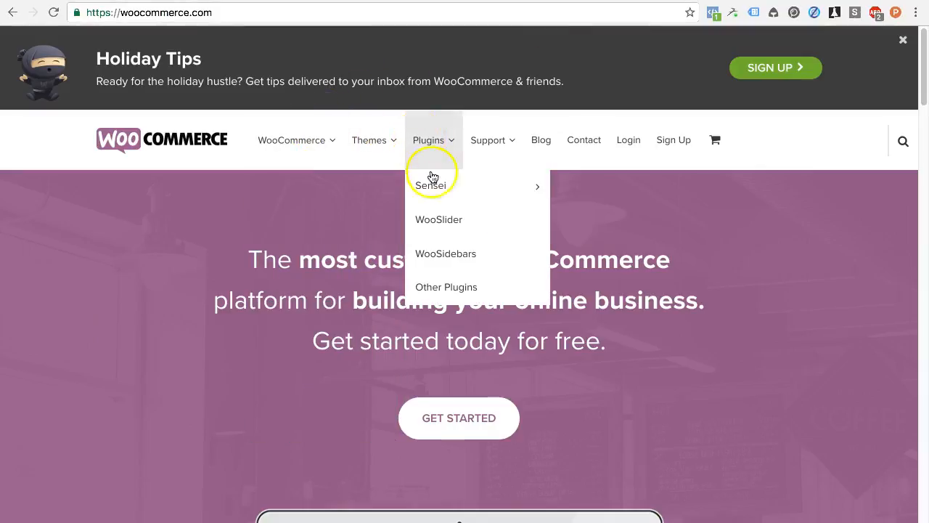
{"action": "mouse_move", "coordinate": [274, 136]}
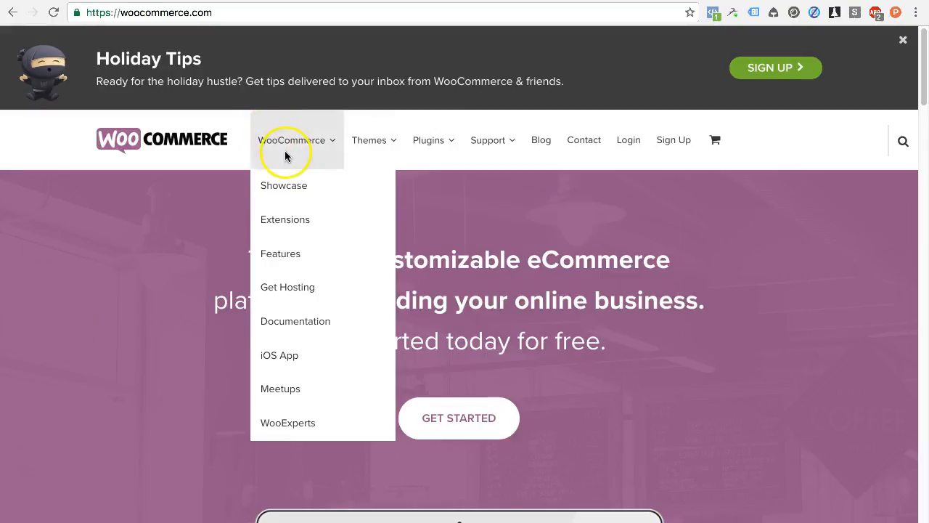
{"action": "left_click", "coordinate": [293, 226]}
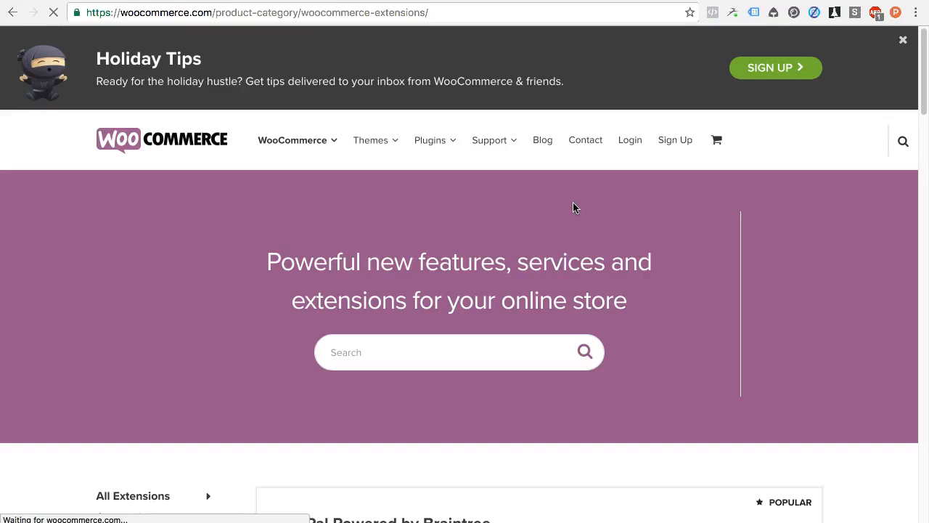
{"action": "scroll", "coordinate": [573, 203], "scroll_direction": "down", "scroll_amount": 4}
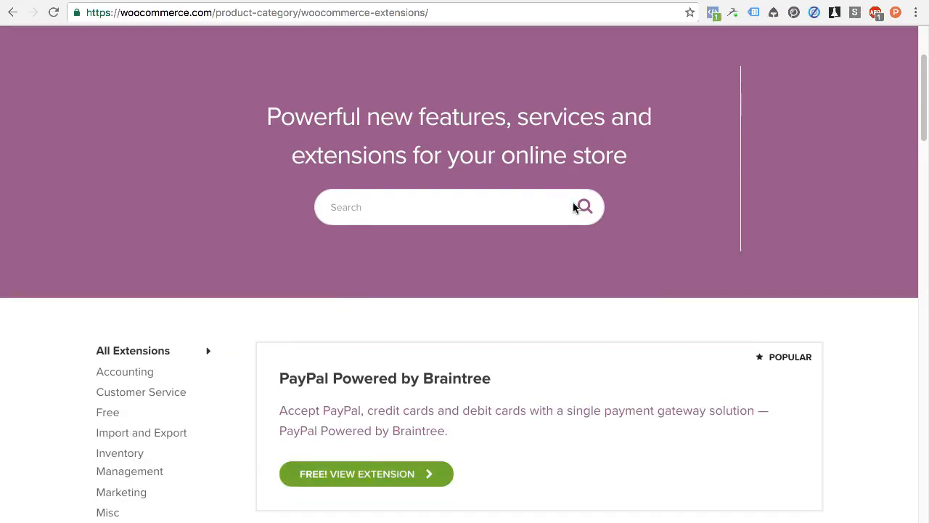
{"action": "scroll", "coordinate": [574, 206], "scroll_direction": "down", "scroll_amount": 4}
{"action": "left_click", "coordinate": [176, 398]}
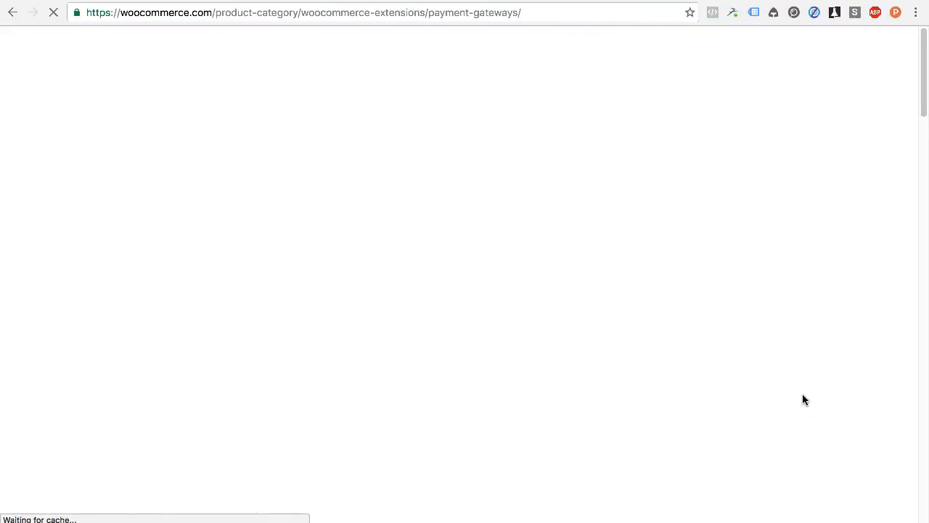
Step: Browse the gateway cards, open the Stripe extension page and note the 150-extension total
{"action": "scroll", "coordinate": [811, 365], "scroll_direction": "down", "scroll_amount": 10}
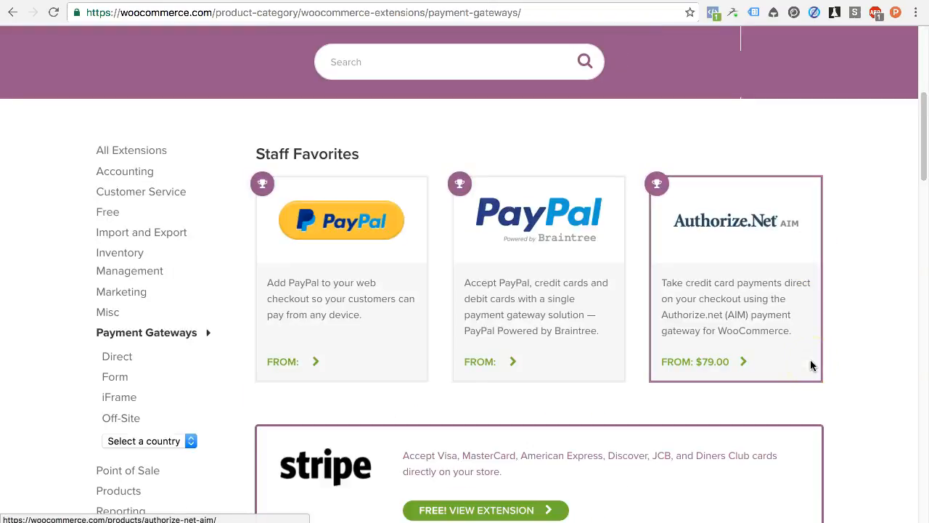
{"action": "scroll", "coordinate": [888, 359], "scroll_direction": "down", "scroll_amount": 2}
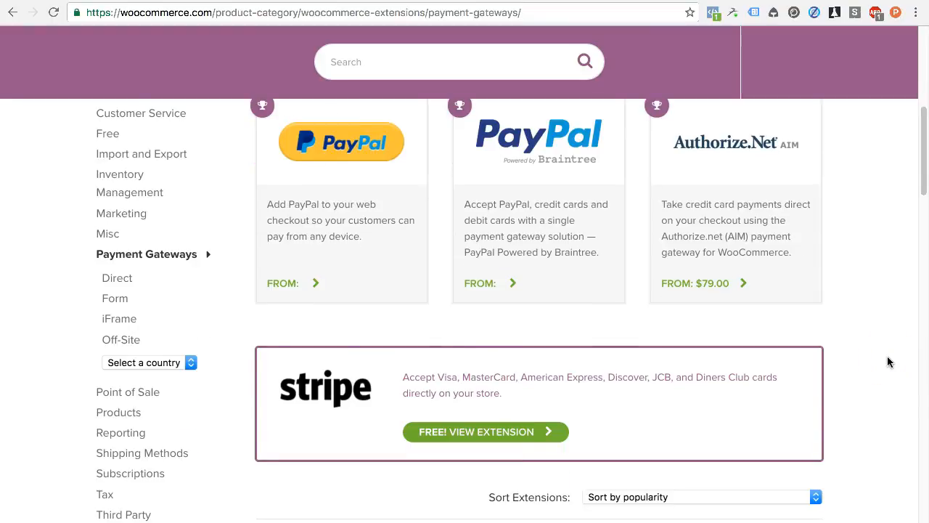
{"action": "scroll", "coordinate": [888, 361], "scroll_direction": "down", "scroll_amount": 8}
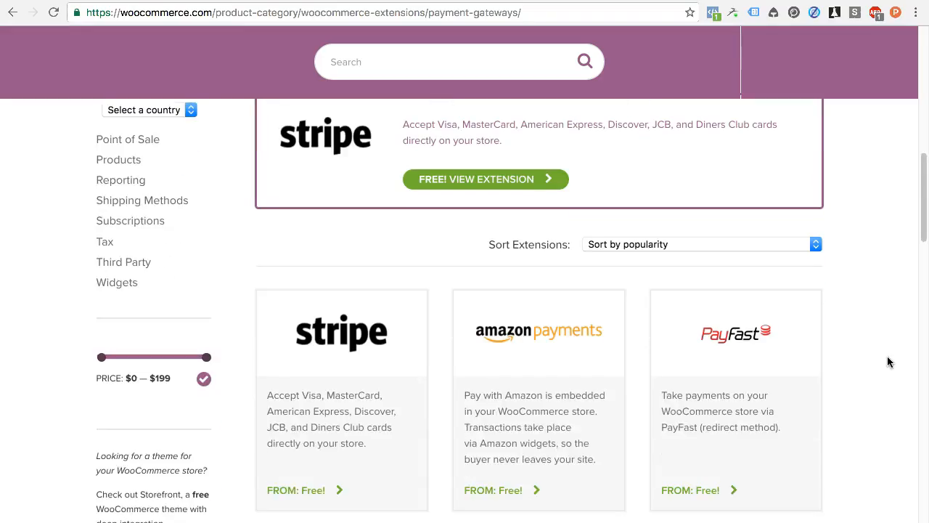
{"action": "scroll", "coordinate": [888, 363], "scroll_direction": "down", "scroll_amount": 4}
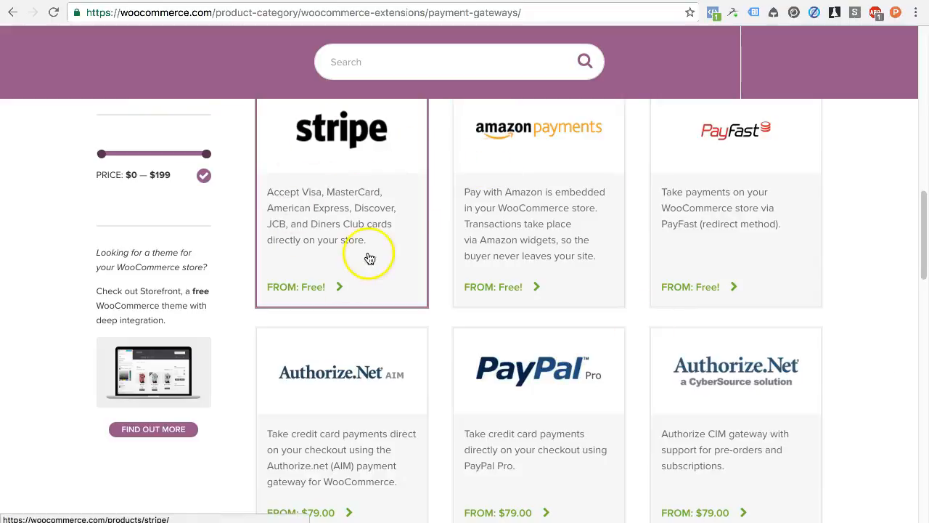
{"action": "left_click", "coordinate": [339, 278]}
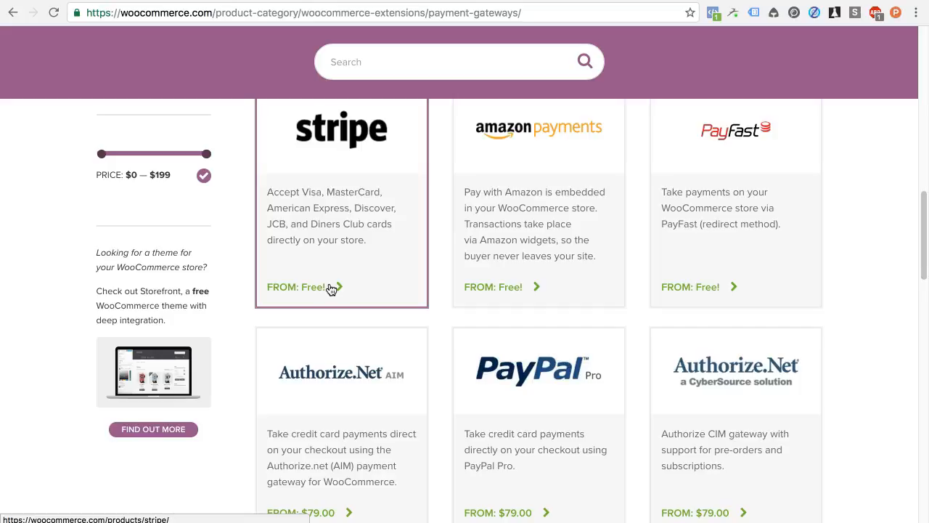
{"action": "scroll", "coordinate": [712, 239], "scroll_direction": "down", "scroll_amount": 4}
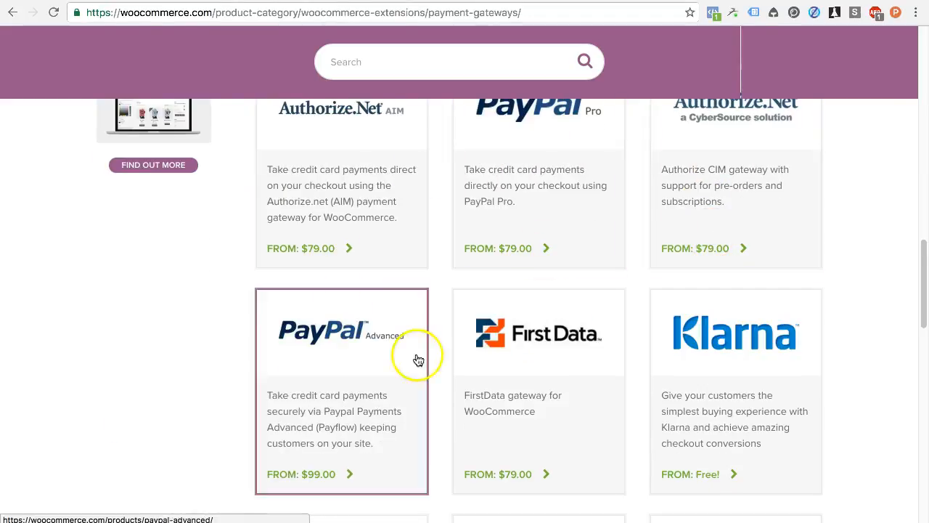
{"action": "scroll", "coordinate": [671, 409], "scroll_direction": "down", "scroll_amount": 2}
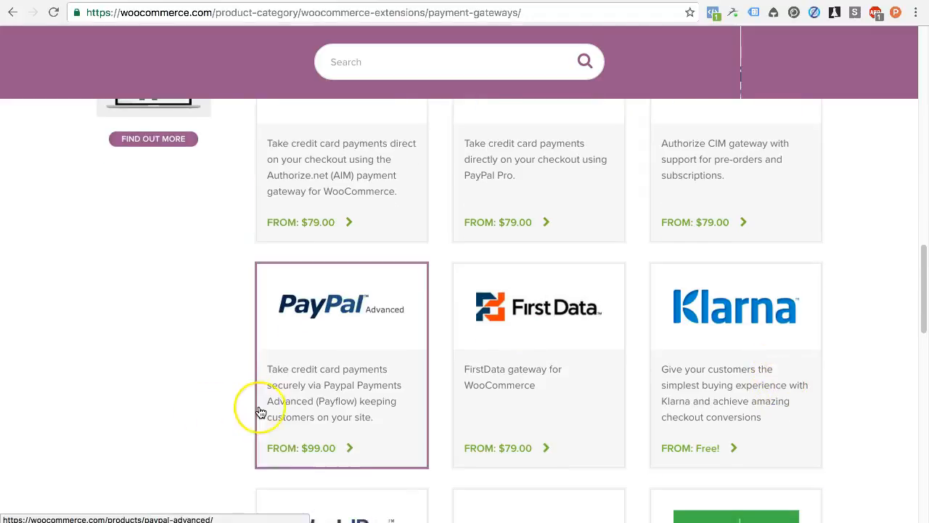
{"action": "scroll", "coordinate": [261, 412], "scroll_direction": "down", "scroll_amount": 2}
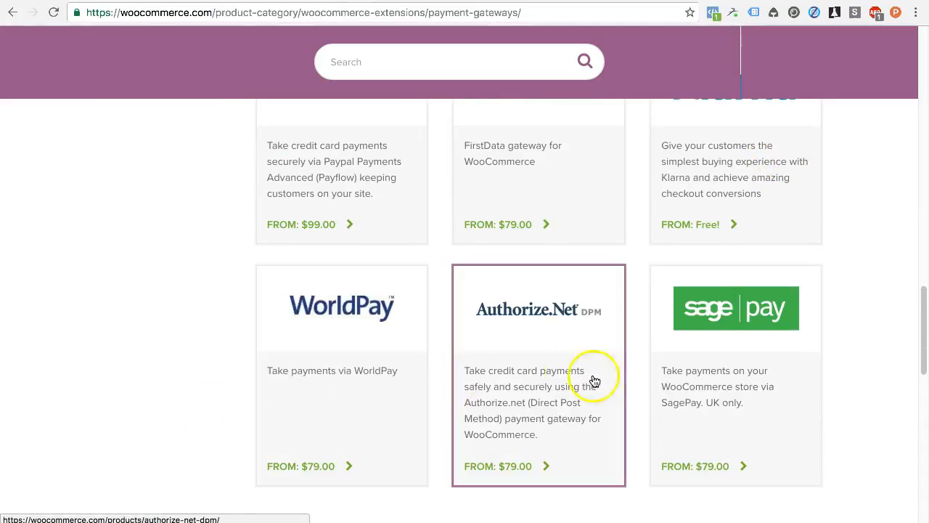
{"action": "scroll", "coordinate": [654, 377], "scroll_direction": "down", "scroll_amount": 1}
{"action": "scroll", "coordinate": [712, 374], "scroll_direction": "down", "scroll_amount": 2}
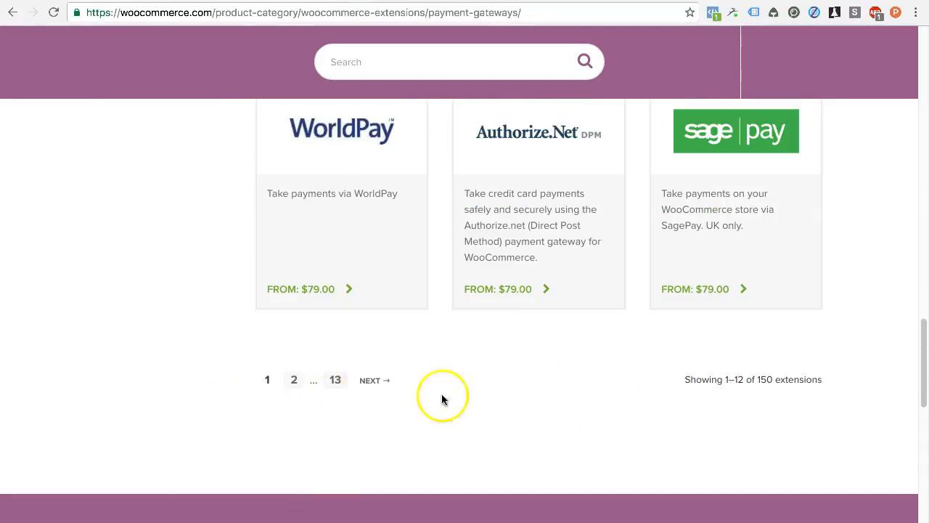
{"action": "double_click", "coordinate": [764, 379]}
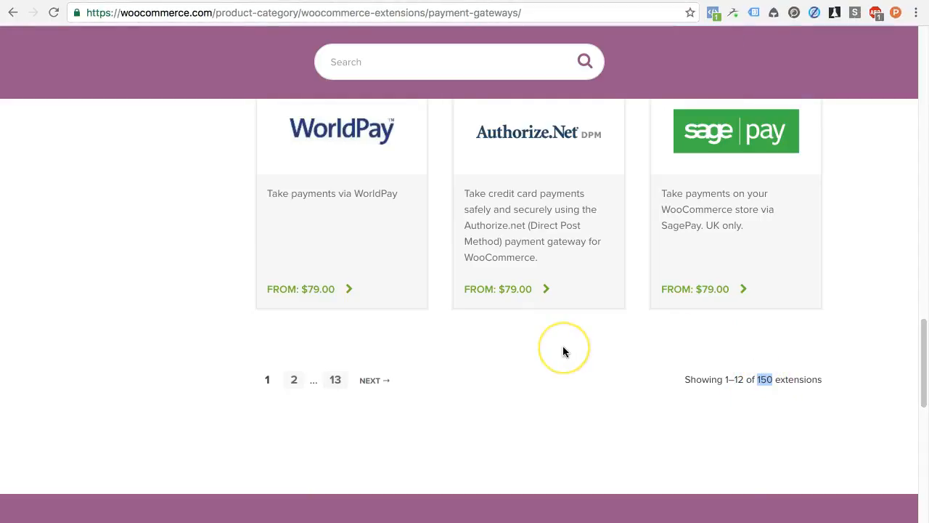
Step: Look over the First Data, PayPal Pro and PayPal Advanced gateway extensions
{"action": "scroll", "coordinate": [563, 352], "scroll_direction": "up", "scroll_amount": 5}
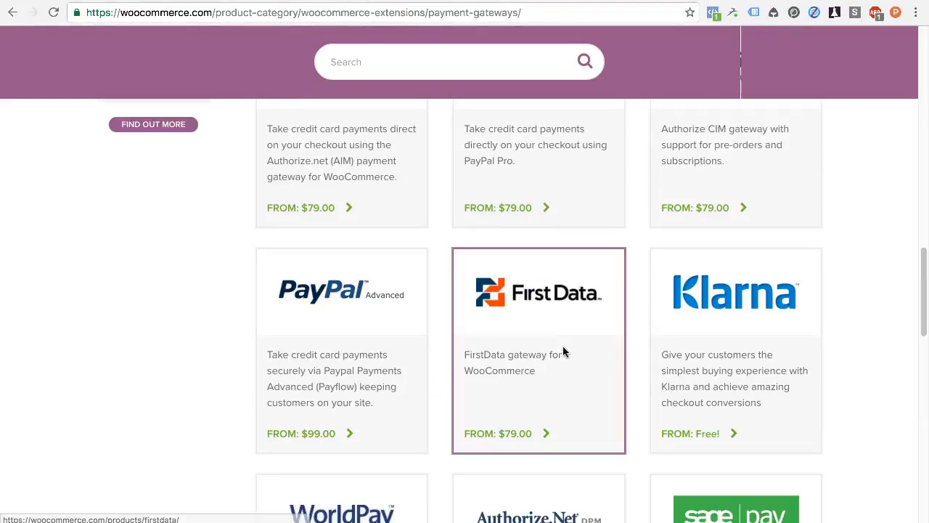
{"action": "scroll", "coordinate": [562, 352], "scroll_direction": "up", "scroll_amount": 1}
{"action": "left_click", "coordinate": [517, 359]}
{"action": "scroll", "coordinate": [373, 366], "scroll_direction": "up", "scroll_amount": 6}
{"action": "scroll", "coordinate": [374, 366], "scroll_direction": "down", "scroll_amount": 3}
{"action": "scroll", "coordinate": [373, 366], "scroll_direction": "down", "scroll_amount": 1}
{"action": "left_click", "coordinate": [566, 408]}
{"action": "scroll", "coordinate": [566, 409], "scroll_direction": "down", "scroll_amount": 3}
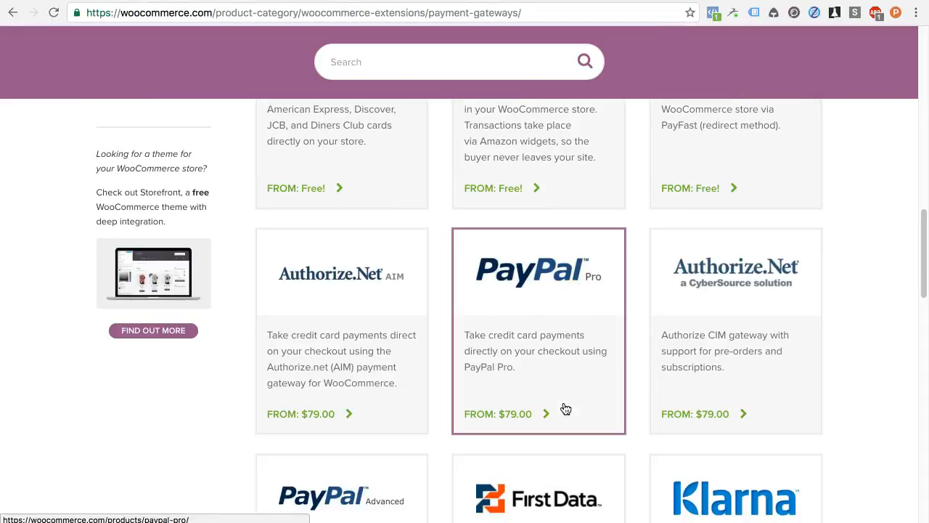
{"action": "scroll", "coordinate": [566, 409], "scroll_direction": "down", "scroll_amount": 5}
{"action": "left_click", "coordinate": [396, 392]}
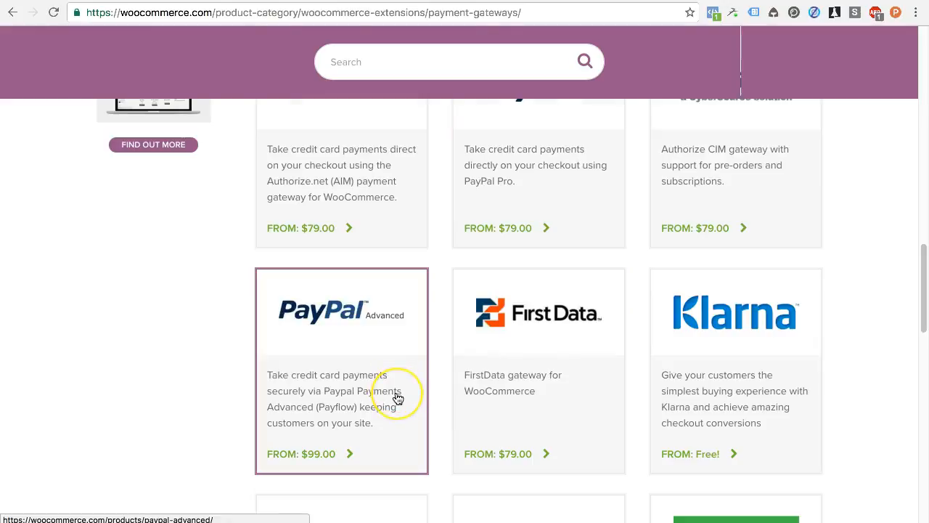
{"action": "scroll", "coordinate": [395, 396], "scroll_direction": "up", "scroll_amount": 10}
{"action": "left_click", "coordinate": [382, 258]}
Step: Search the extensions for 'paypal' and look at PayPal Adaptive Payments
{"action": "type", "text": "payp"}
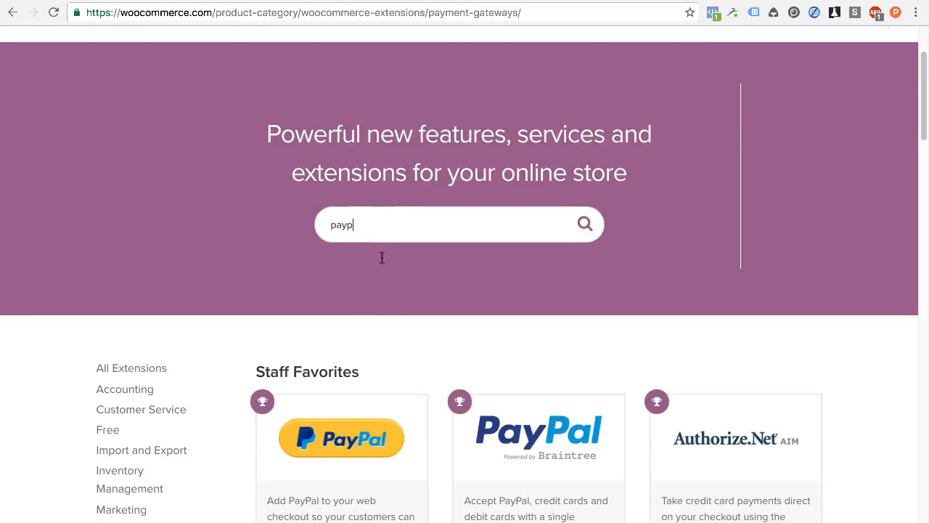
{"action": "type", "text": "al"}
{"action": "key", "text": "Return"}
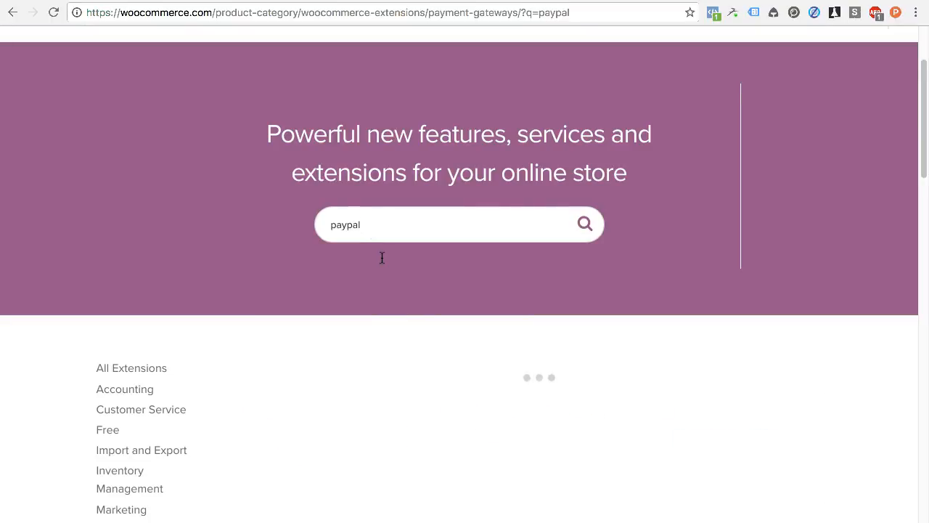
{"action": "scroll", "coordinate": [548, 294], "scroll_direction": "down", "scroll_amount": 4}
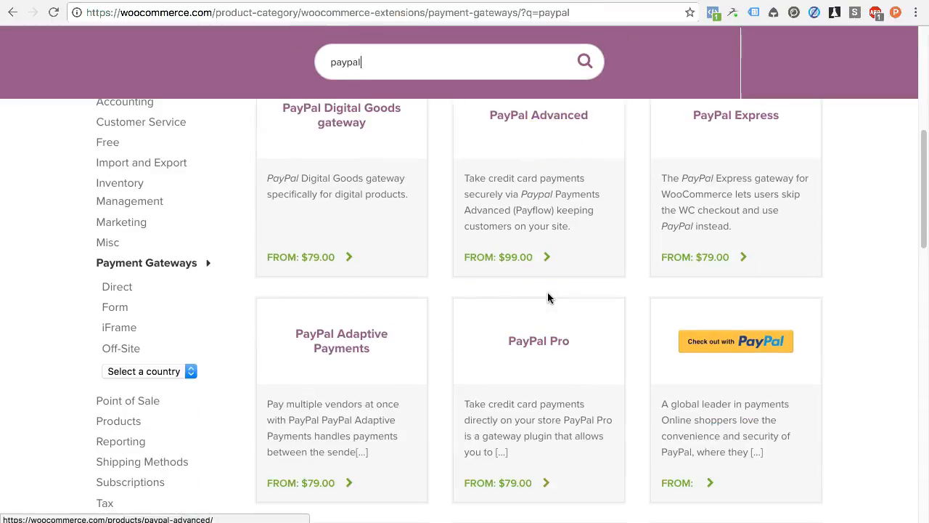
{"action": "scroll", "coordinate": [330, 214], "scroll_direction": "up", "scroll_amount": 1}
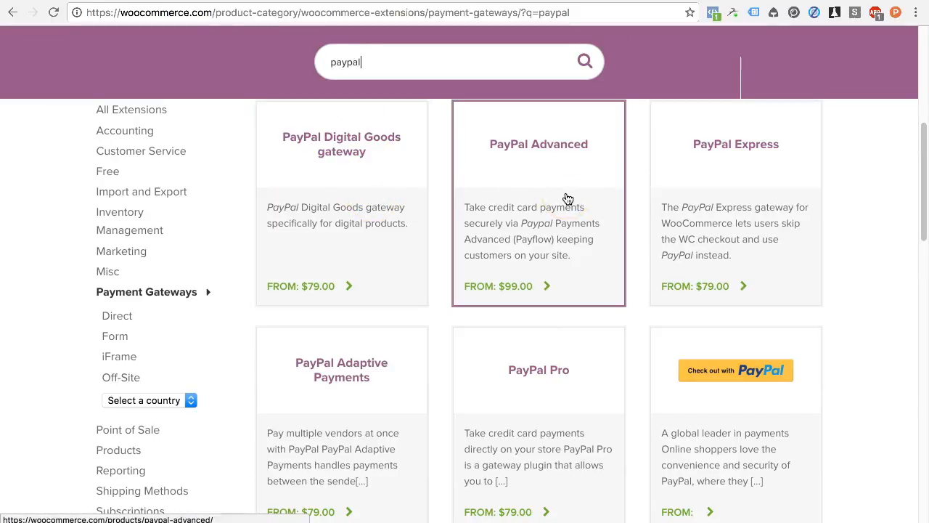
{"action": "scroll", "coordinate": [538, 260], "scroll_direction": "down", "scroll_amount": 2}
{"action": "left_click", "coordinate": [362, 330]}
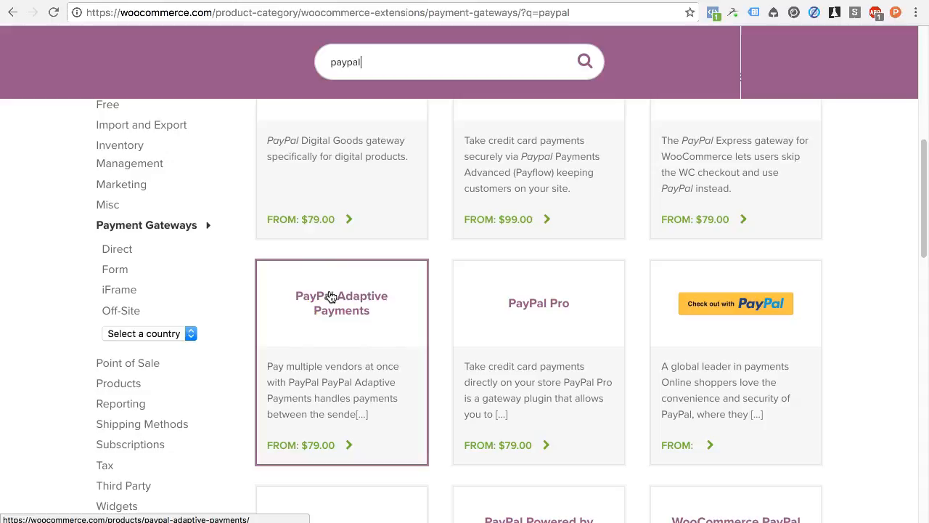
{"action": "left_click", "coordinate": [336, 343]}
Step: Load the 21 additional PayPal results and scroll through them
{"action": "scroll", "coordinate": [369, 332], "scroll_direction": "down", "scroll_amount": 3}
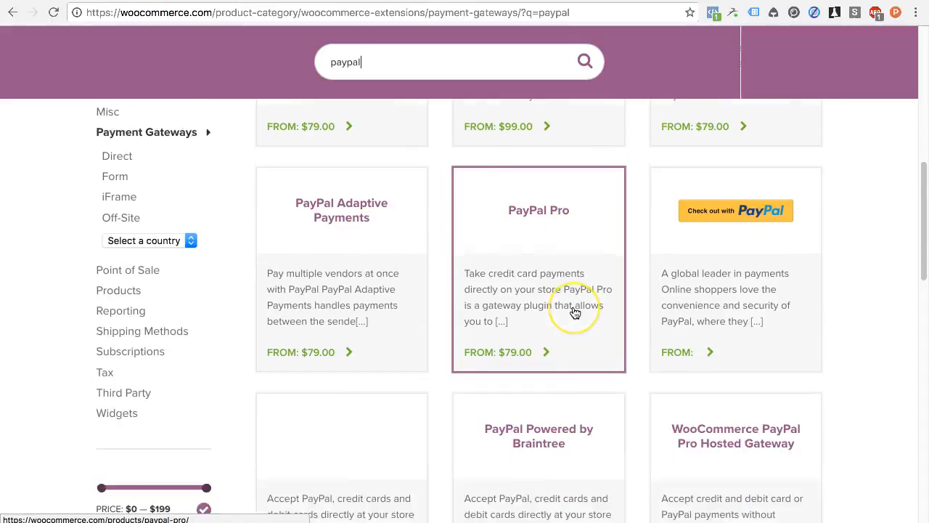
{"action": "scroll", "coordinate": [575, 312], "scroll_direction": "down", "scroll_amount": 3}
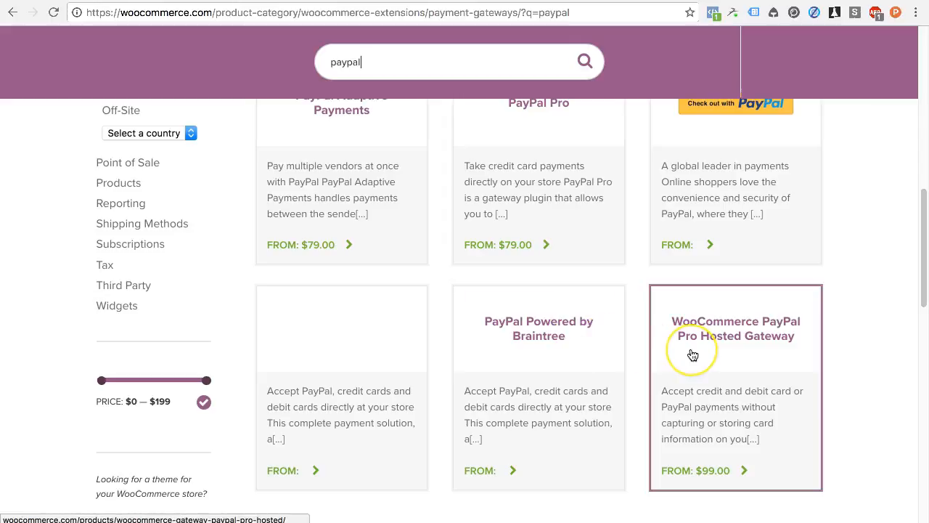
{"action": "scroll", "coordinate": [694, 355], "scroll_direction": "down", "scroll_amount": 3}
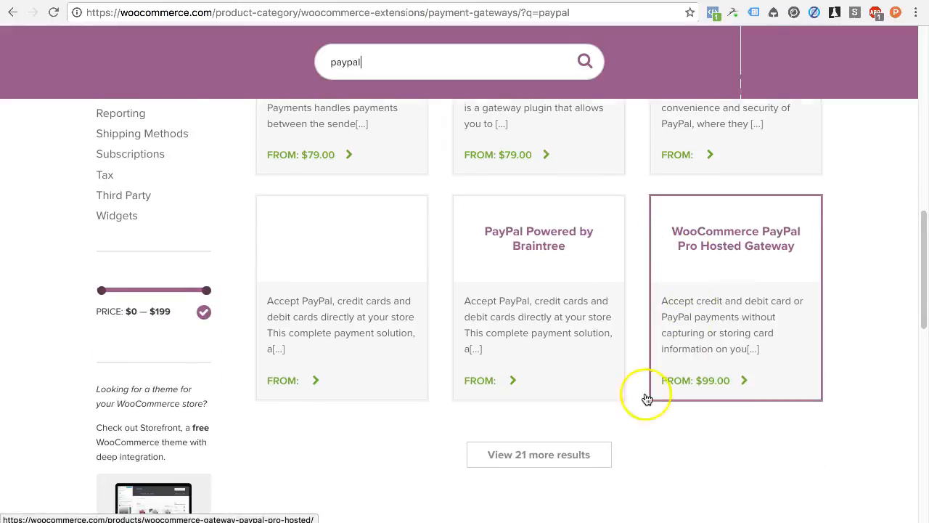
{"action": "left_click", "coordinate": [554, 454]}
{"action": "scroll", "coordinate": [674, 456], "scroll_direction": "down", "scroll_amount": 5}
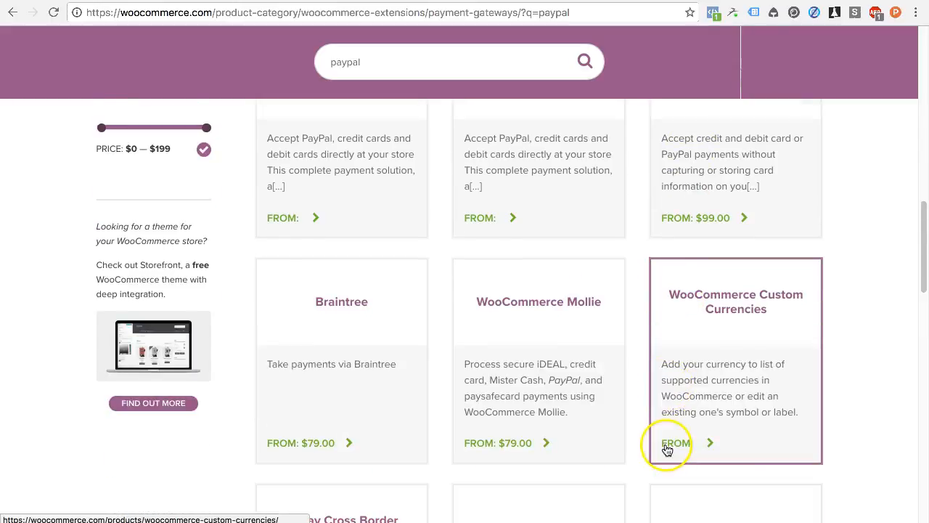
{"action": "scroll", "coordinate": [667, 450], "scroll_direction": "up", "scroll_amount": 10}
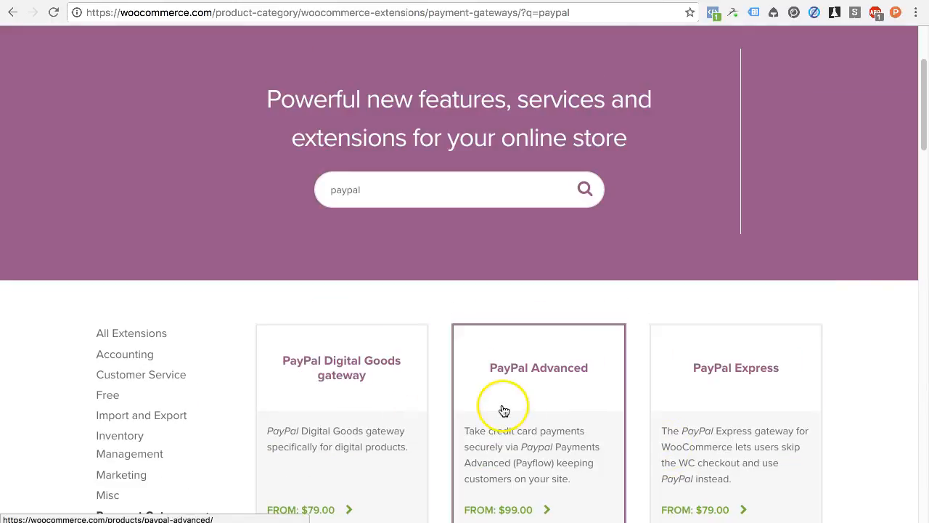
{"action": "scroll", "coordinate": [483, 384], "scroll_direction": "up", "scroll_amount": 5}
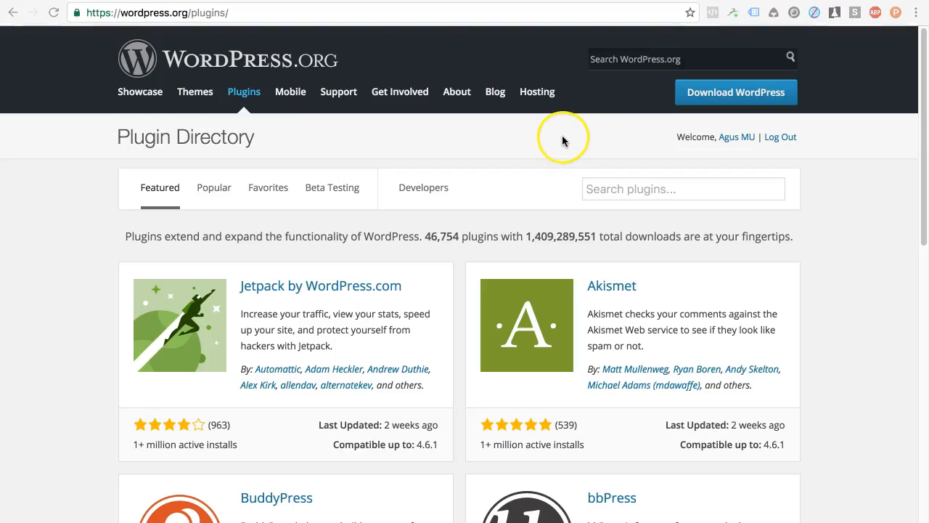
Step: Search plugins for 'woocommerce payment gateway' and browse the 541 results, including PAYSOLUTIONS and MPower
{"action": "left_click", "coordinate": [610, 189]}
{"action": "type", "text": "wooc"}
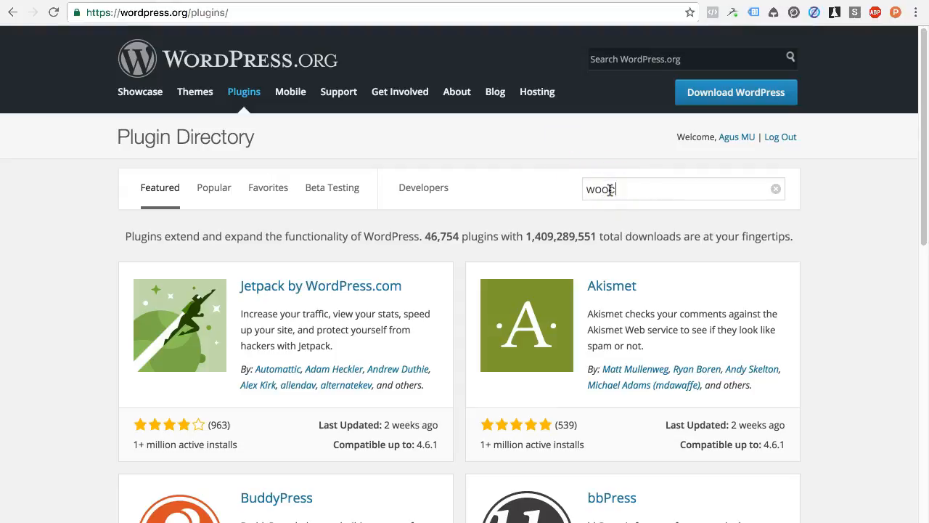
{"action": "type", "text": "ommerce payment gateway"}
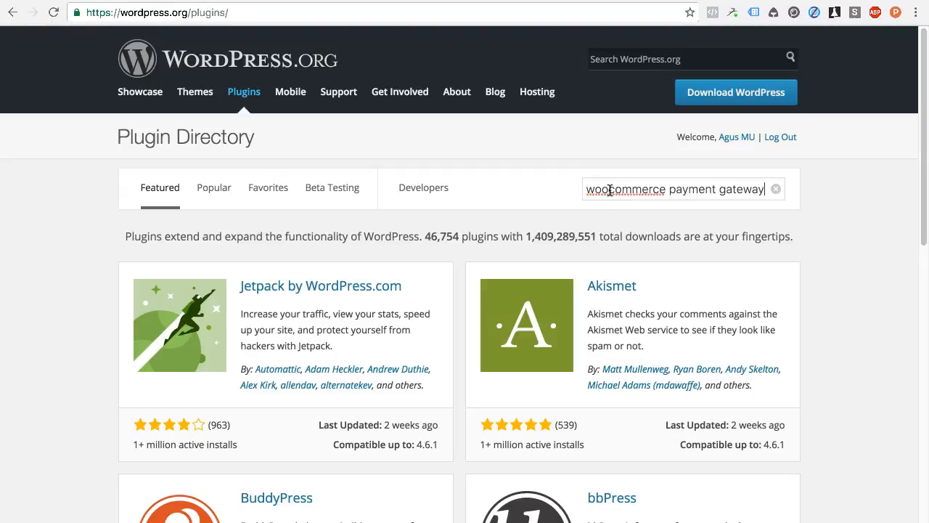
{"action": "key", "text": "Return"}
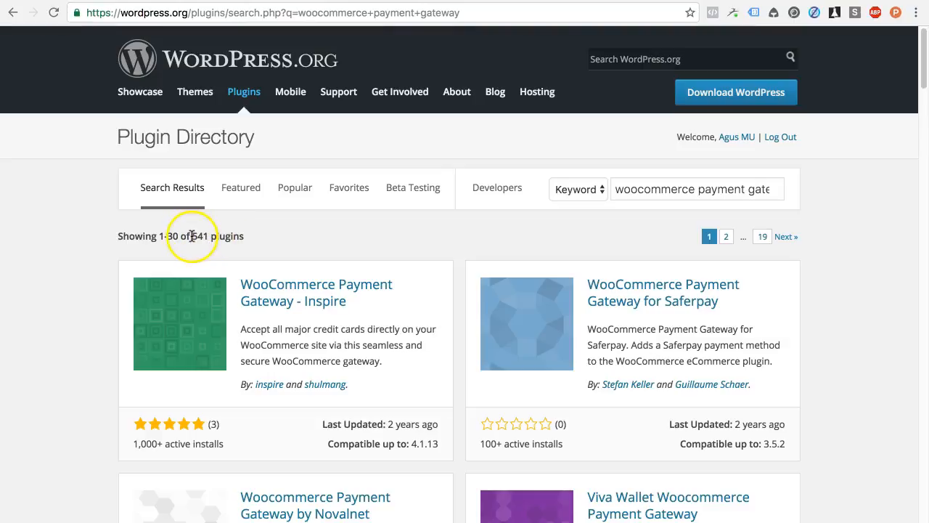
{"action": "scroll", "coordinate": [392, 293], "scroll_direction": "down", "scroll_amount": 4}
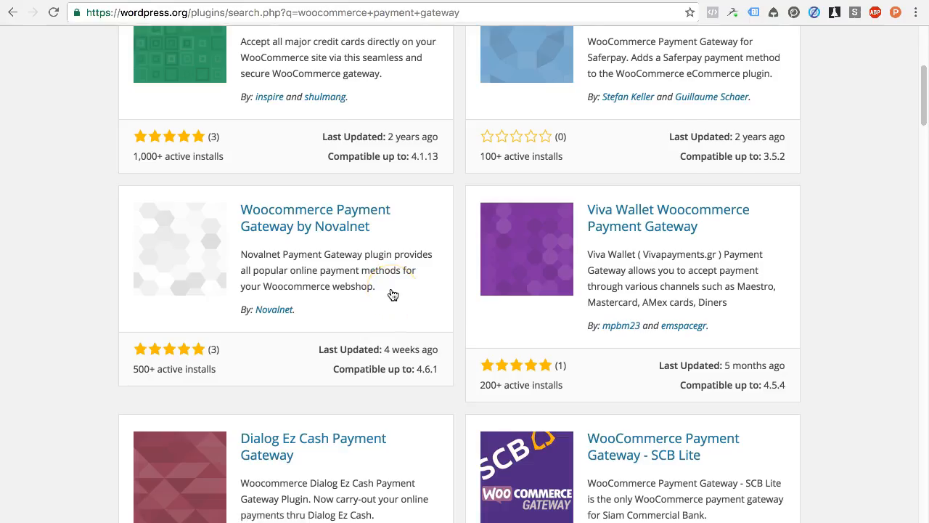
{"action": "scroll", "coordinate": [392, 293], "scroll_direction": "down", "scroll_amount": 3}
{"action": "scroll", "coordinate": [392, 294], "scroll_direction": "down", "scroll_amount": 6}
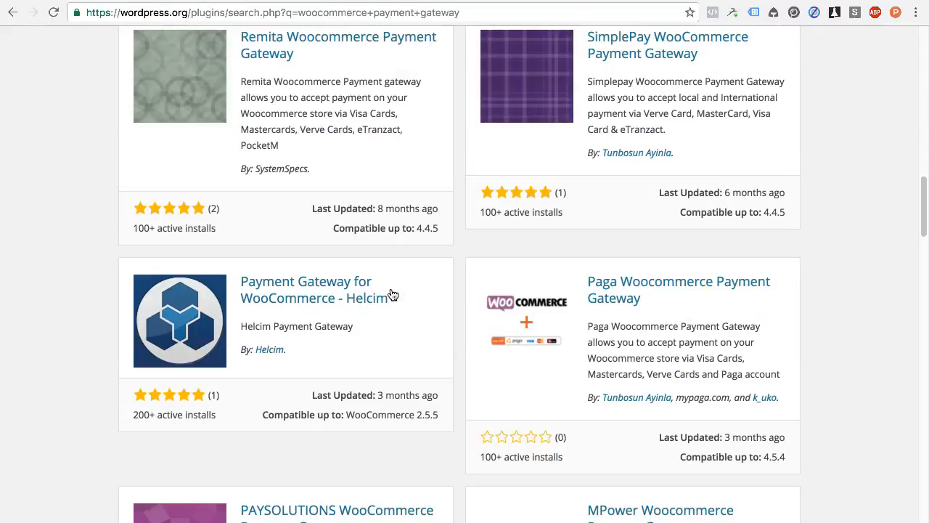
{"action": "scroll", "coordinate": [392, 294], "scroll_direction": "down", "scroll_amount": 12}
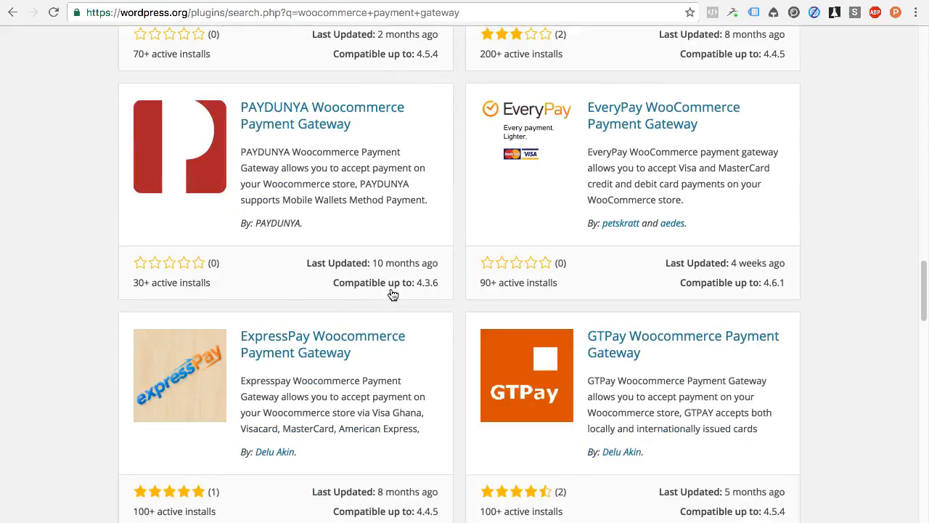
{"action": "scroll", "coordinate": [393, 294], "scroll_direction": "down", "scroll_amount": 3}
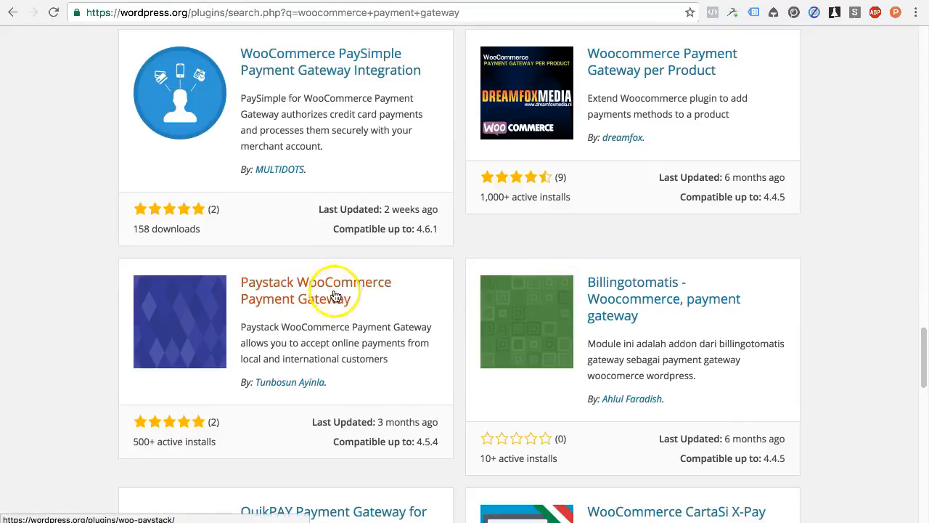
{"action": "scroll", "coordinate": [392, 294], "scroll_direction": "down", "scroll_amount": 8}
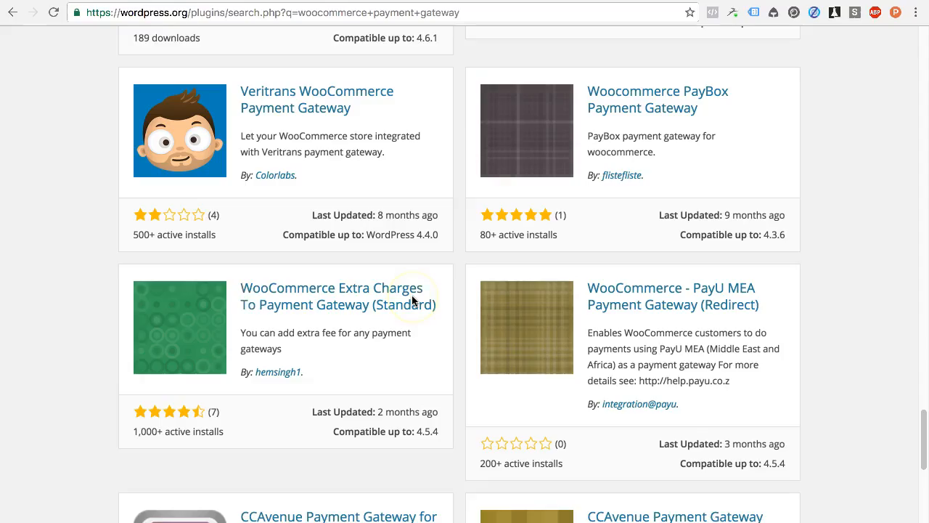
{"action": "scroll", "coordinate": [412, 301], "scroll_direction": "down", "scroll_amount": 4}
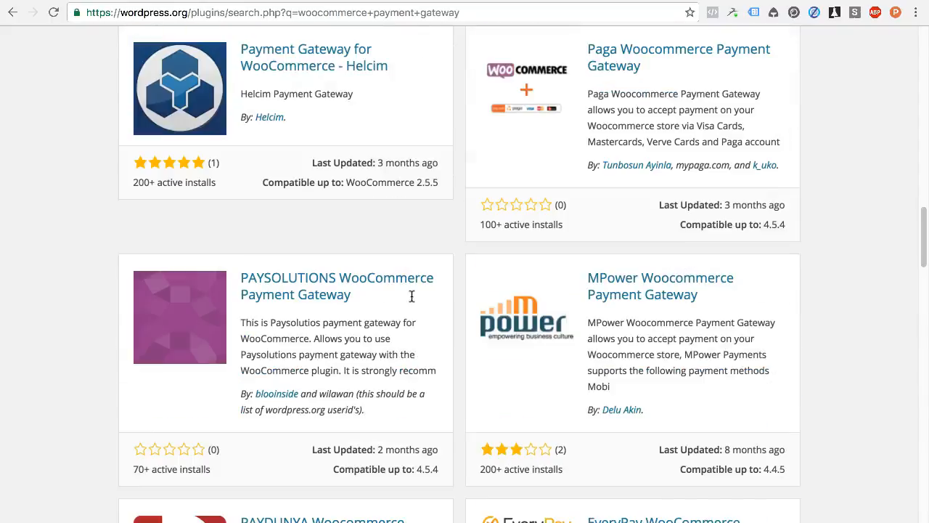
{"action": "scroll", "coordinate": [411, 301], "scroll_direction": "down", "scroll_amount": 3}
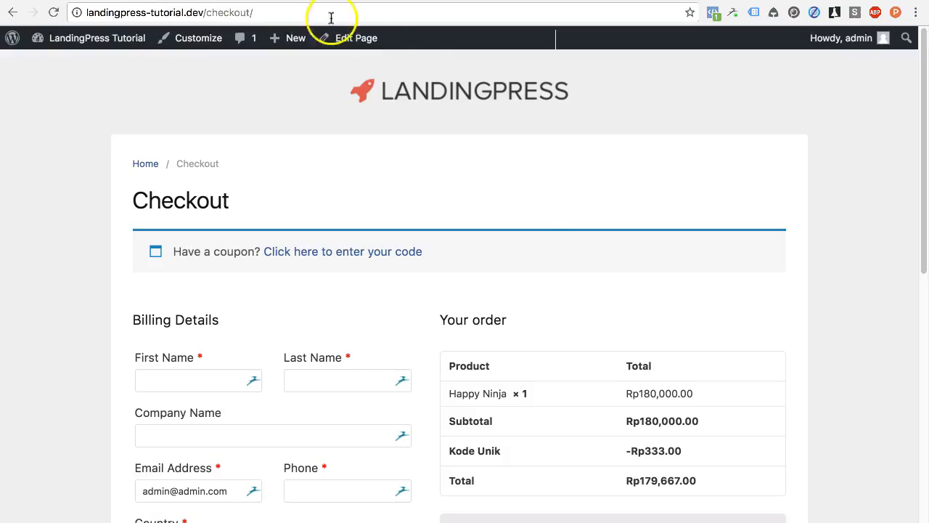
Step: Check the checkout's Direct Bank Transfer option and payment note, then switch to Google
{"action": "scroll", "coordinate": [592, 261], "scroll_direction": "down", "scroll_amount": 2}
{"action": "scroll", "coordinate": [591, 265], "scroll_direction": "down", "scroll_amount": 3}
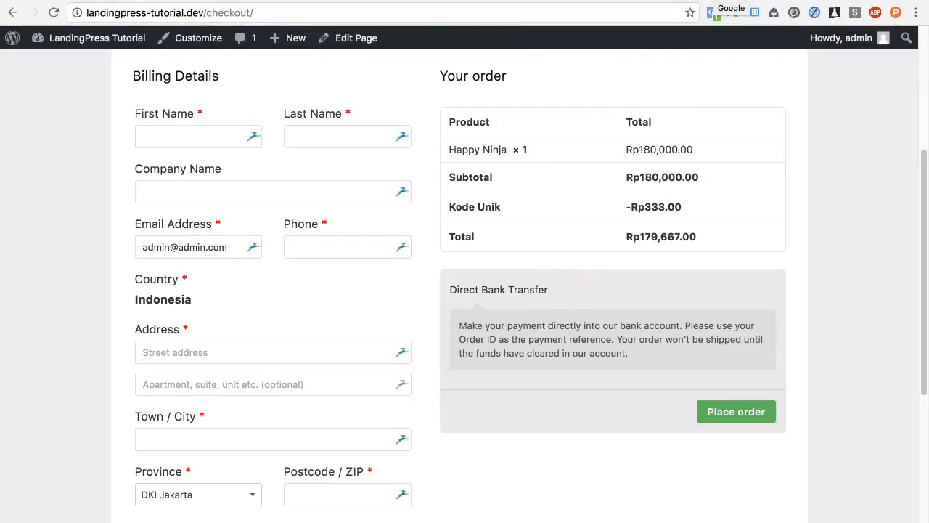
{"action": "left_click", "coordinate": [715, 1]}
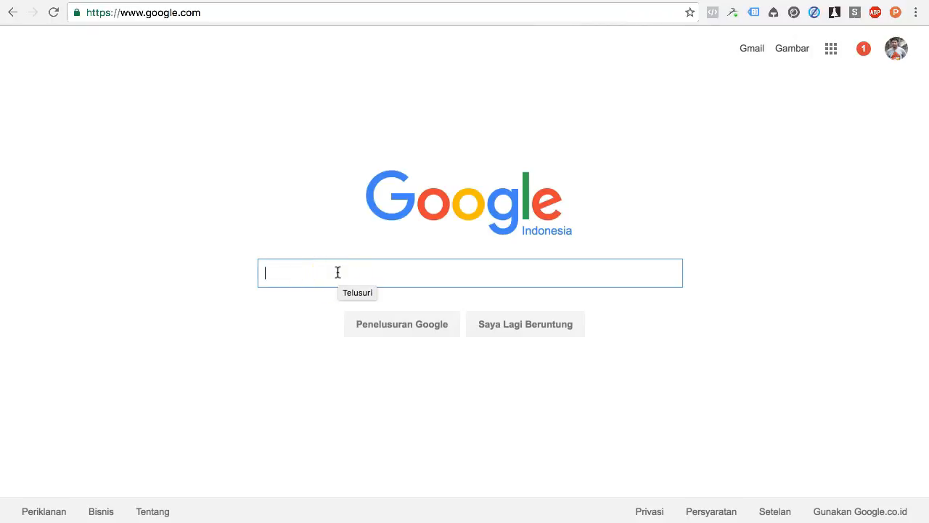
Step: Search Google for 'doku woocommerce' and open the opinikoe tutorial and GitHub plugin results in new tabs
{"action": "type", "text": "doku woocommerce"}
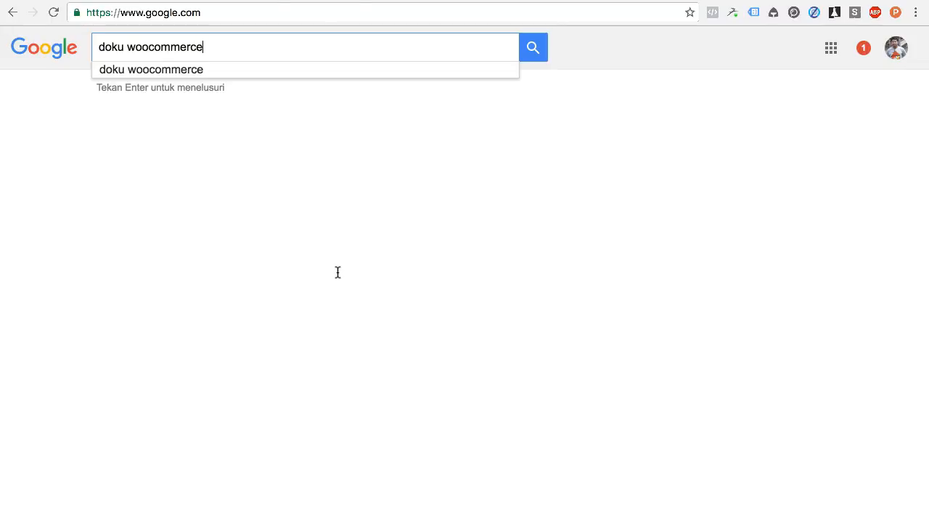
{"action": "key", "text": "Return"}
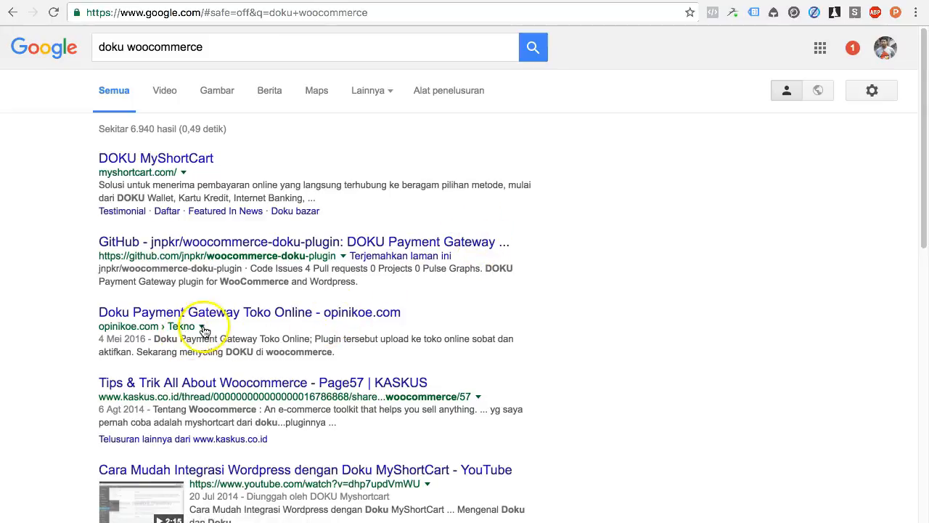
{"action": "left_click", "coordinate": [270, 320]}
{"action": "right_click", "coordinate": [270, 323]}
{"action": "left_click", "coordinate": [243, 325]}
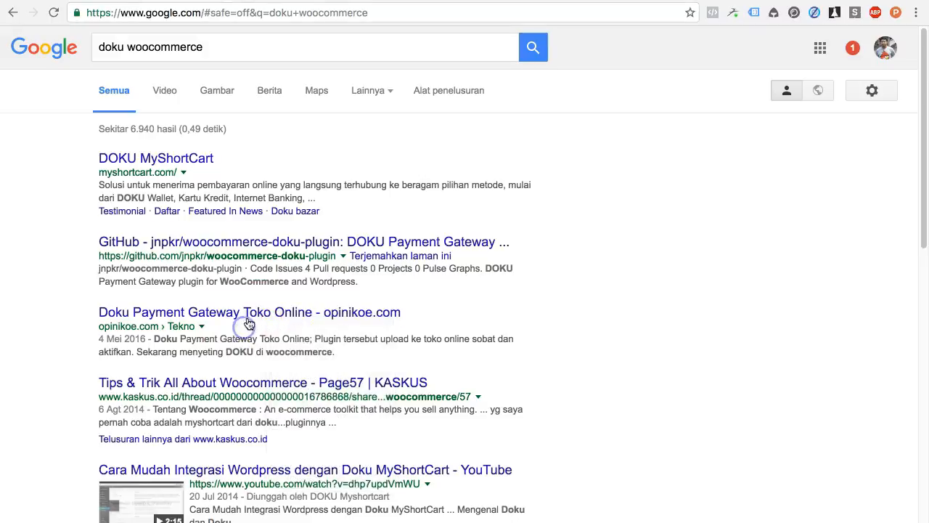
{"action": "right_click", "coordinate": [251, 317]}
{"action": "left_click", "coordinate": [321, 245]}
{"action": "right_click", "coordinate": [326, 243]}
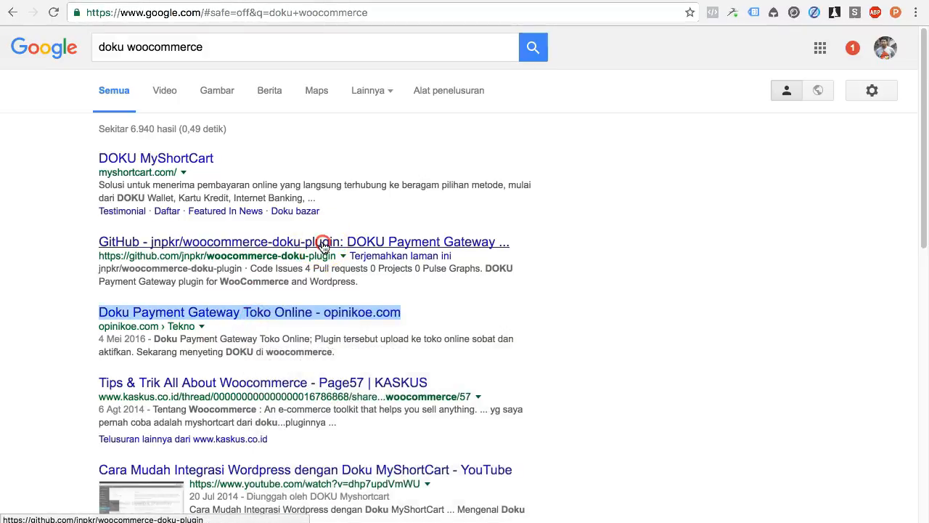
{"action": "left_click", "coordinate": [257, 279]}
Step: Read the GitHub DOKU plugin page and the opinikoe DOKU payment gateway article
{"action": "key", "text": "Return"}
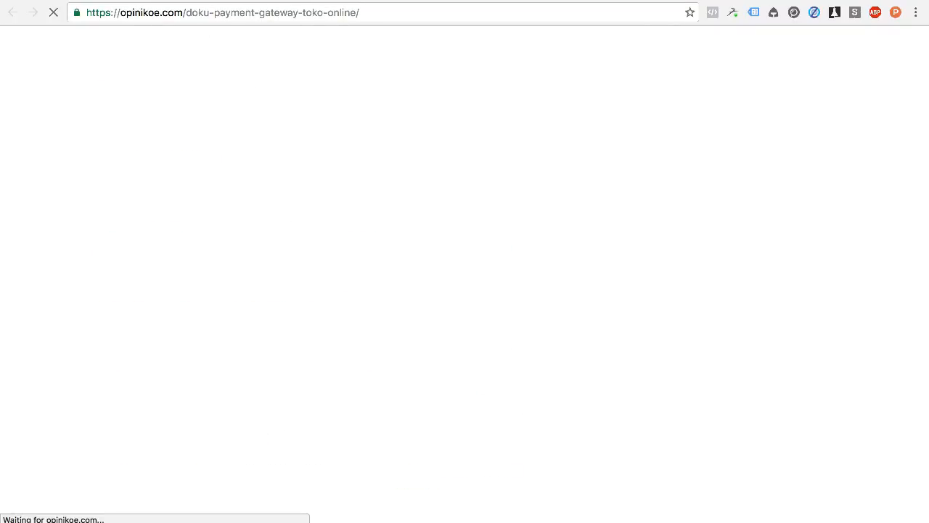
{"action": "key", "text": "ctrl+Tab"}
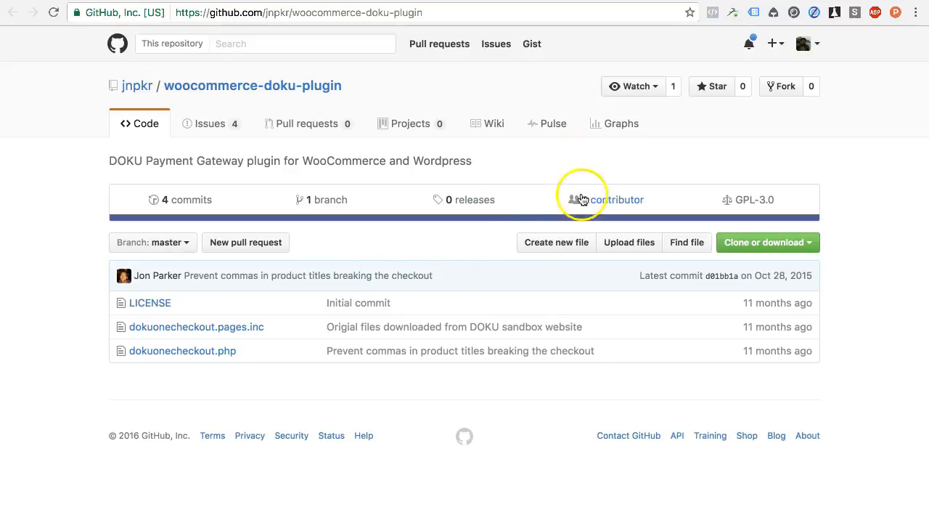
{"action": "left_click", "coordinate": [663, 1]}
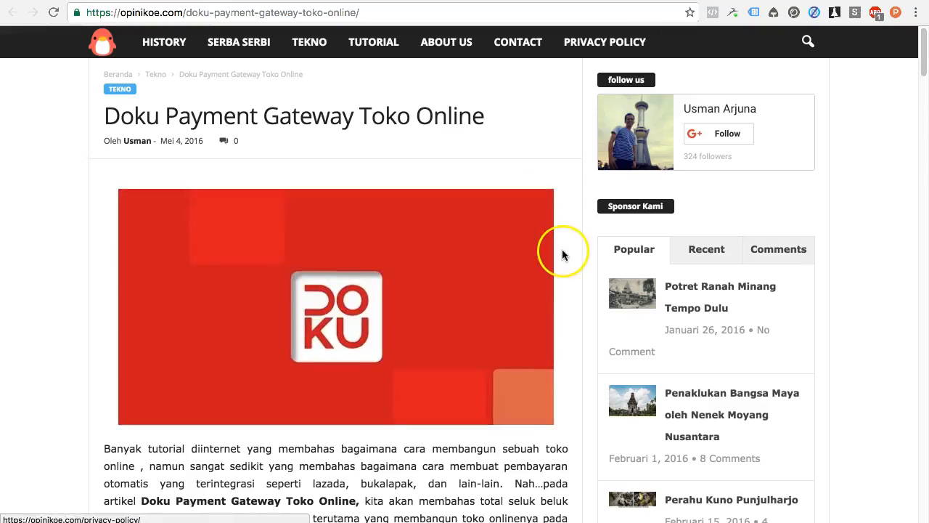
{"action": "scroll", "coordinate": [563, 252], "scroll_direction": "down", "scroll_amount": 15}
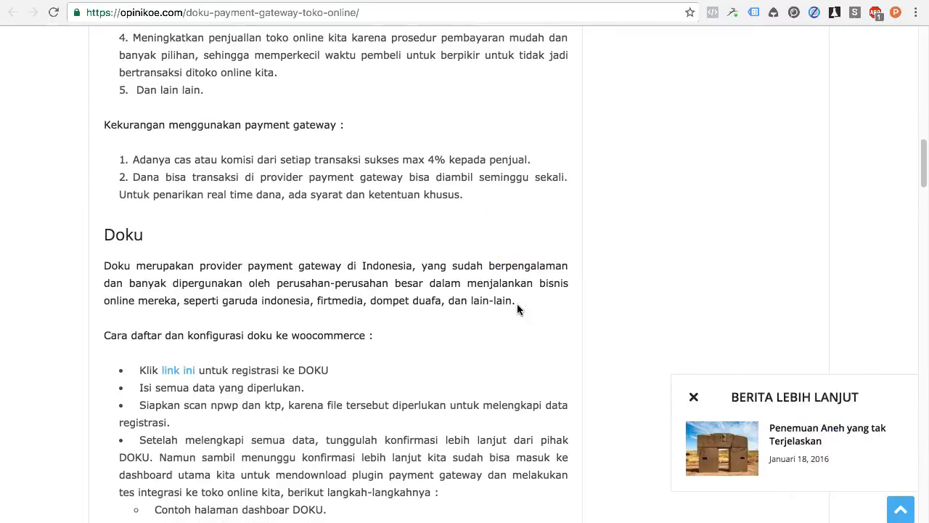
{"action": "scroll", "coordinate": [517, 305], "scroll_direction": "down", "scroll_amount": 15}
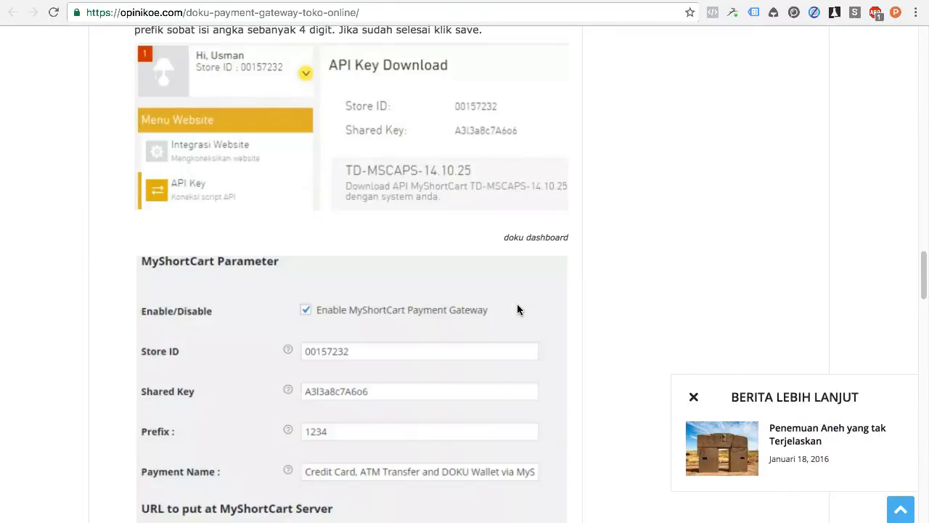
{"action": "scroll", "coordinate": [517, 309], "scroll_direction": "down", "scroll_amount": 20}
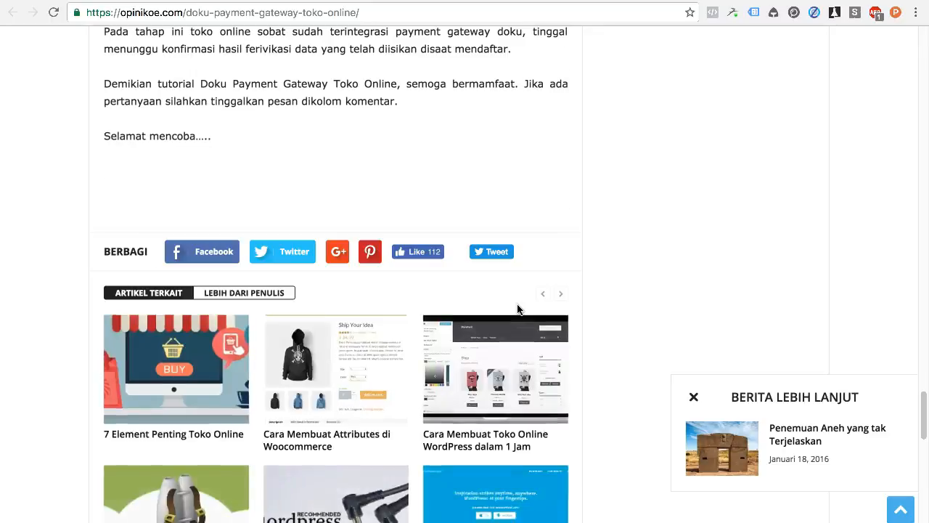
{"action": "scroll", "coordinate": [517, 309], "scroll_direction": "up", "scroll_amount": 20}
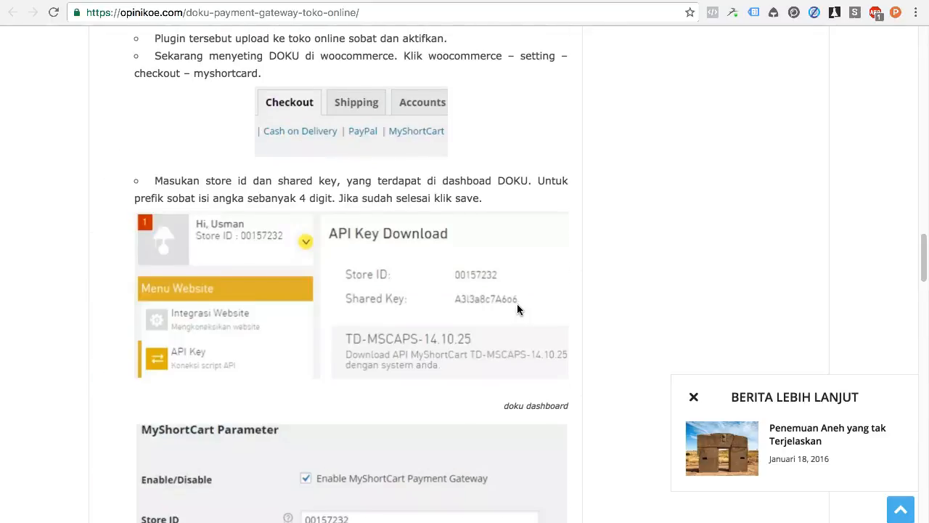
{"action": "scroll", "coordinate": [517, 304], "scroll_direction": "up", "scroll_amount": 10}
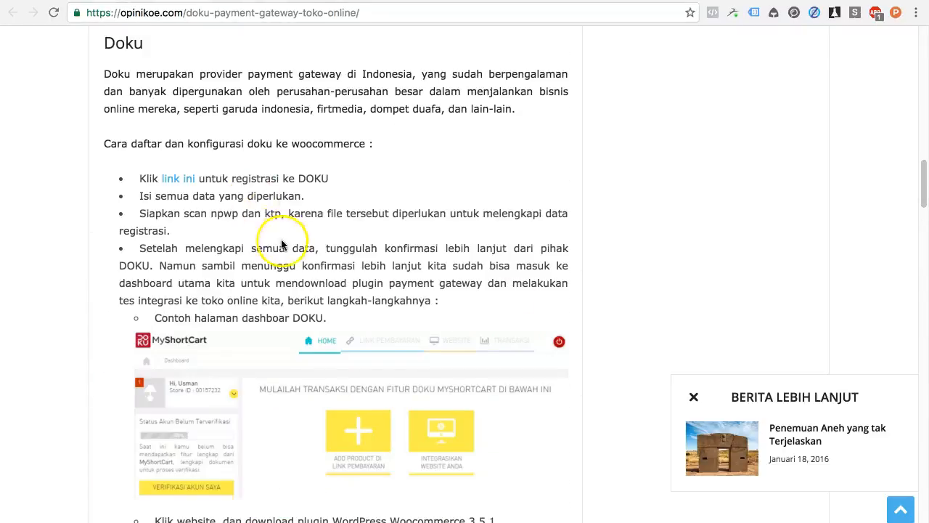
{"action": "scroll", "coordinate": [281, 239], "scroll_direction": "up", "scroll_amount": 12}
{"action": "scroll", "coordinate": [283, 242], "scroll_direction": "up", "scroll_amount": 5}
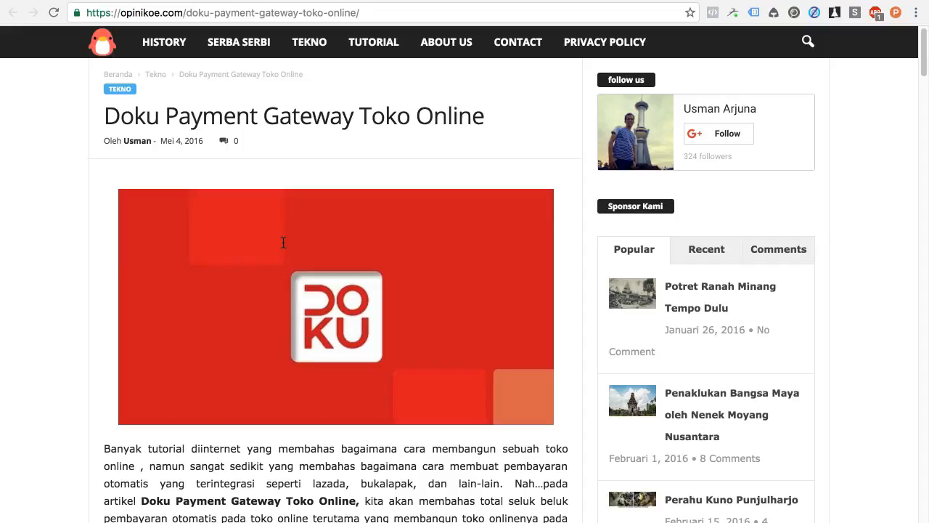
Step: Change the query to 'ipaymu woocommerce' and open the iPaymu Download Plugin result in a new tab
{"action": "left_click", "coordinate": [341, 0]}
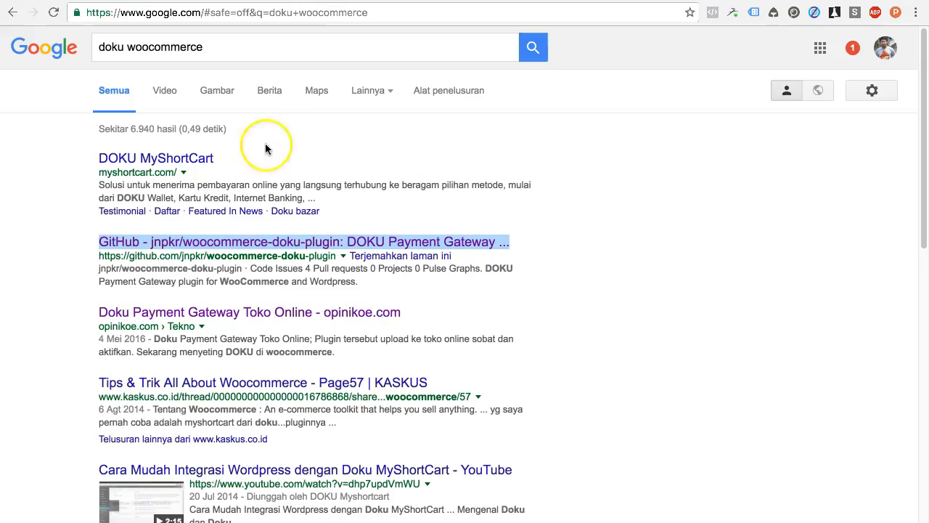
{"action": "double_click", "coordinate": [128, 46]}
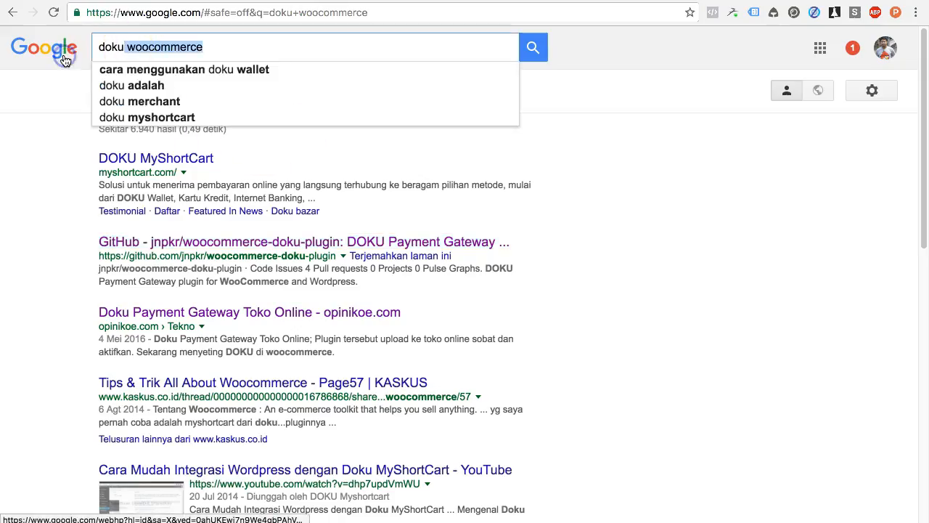
{"action": "double_click", "coordinate": [104, 46]}
{"action": "type", "text": "ipaymu"}
{"action": "key", "text": "Return"}
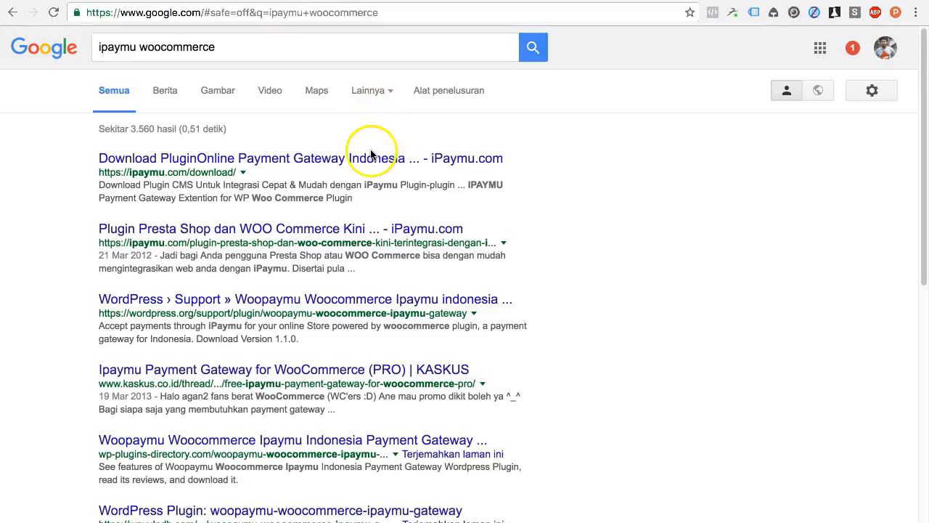
{"action": "right_click", "coordinate": [374, 158]}
{"action": "left_click", "coordinate": [385, 167]}
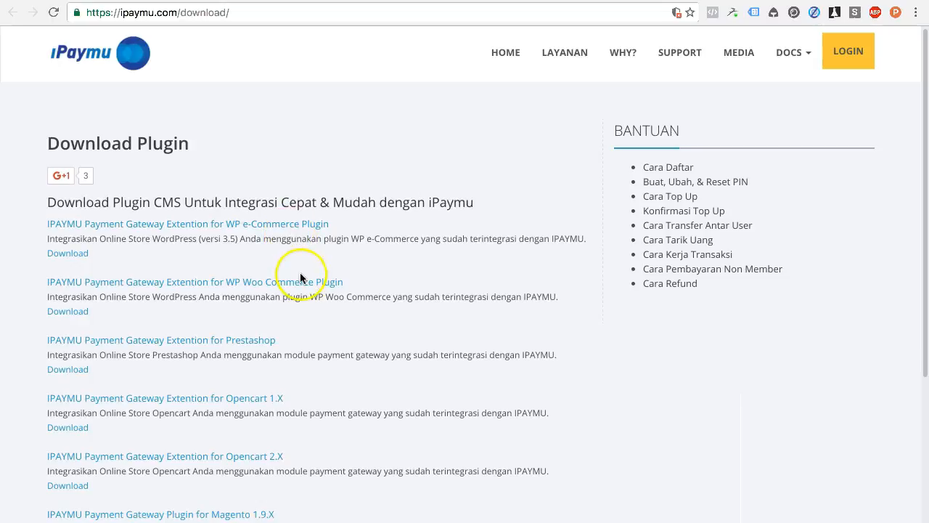
Step: Change the Google query to 'veritrans woocommerce' and run it
{"action": "left_click", "coordinate": [225, 1]}
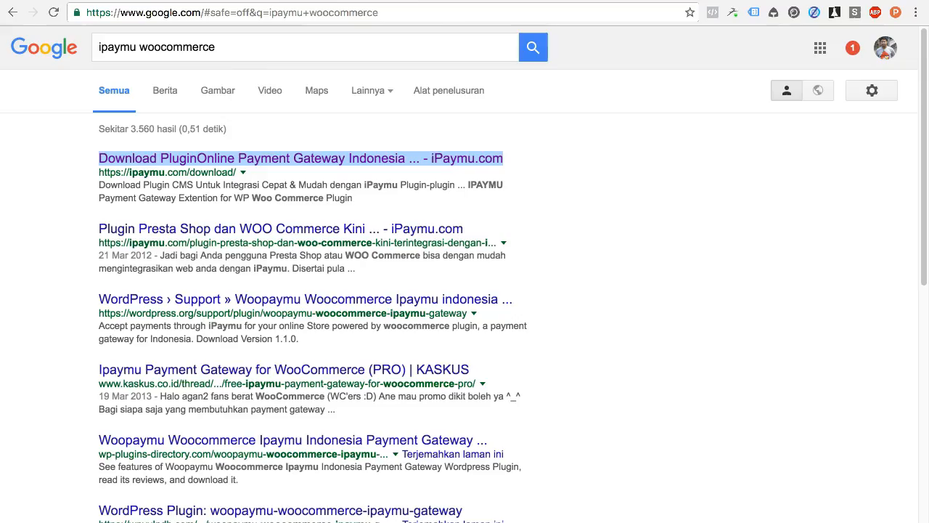
{"action": "left_click", "coordinate": [138, 47]}
{"action": "double_click", "coordinate": [138, 47]}
{"action": "type", "text": "veritra"}
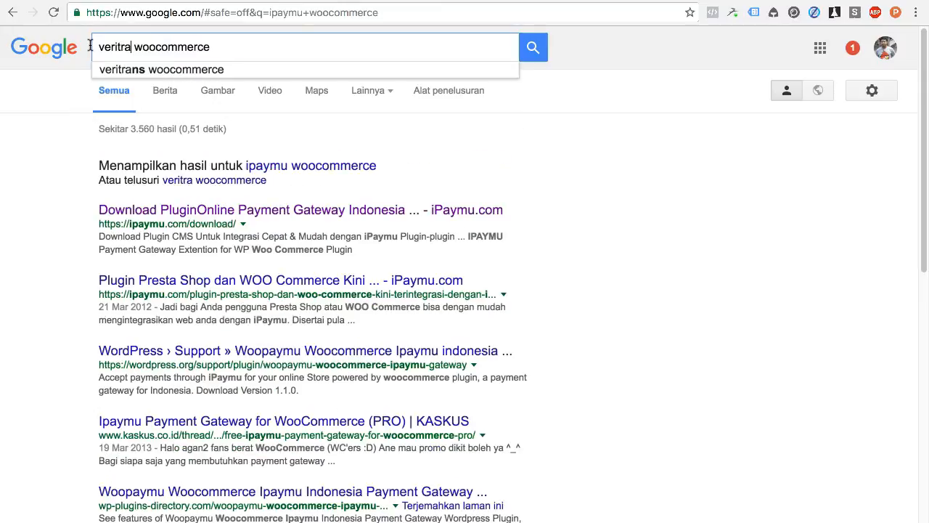
{"action": "type", "text": "ns"}
{"action": "key", "text": "Return"}
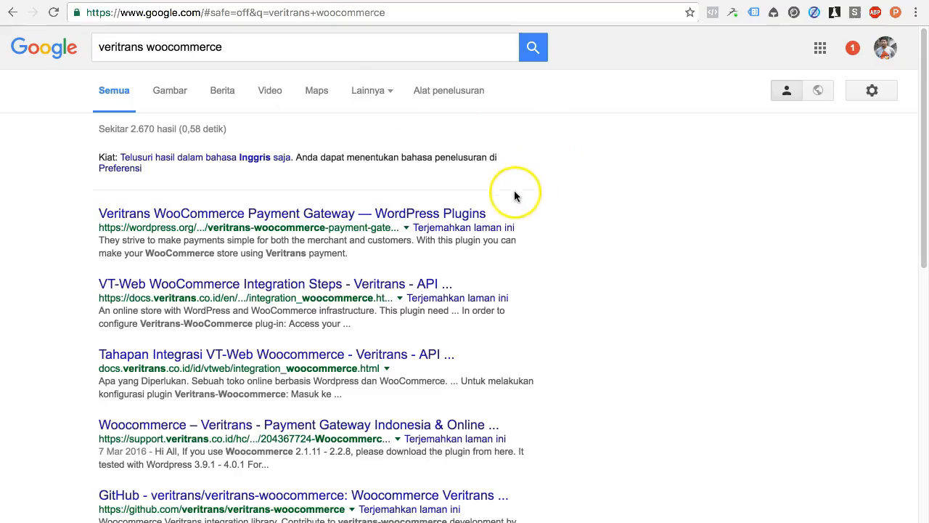
Step: Open the Veritrans plugin page and integration guide in new tabs, then read the plugin page
{"action": "right_click", "coordinate": [468, 212]}
{"action": "left_click", "coordinate": [597, 195]}
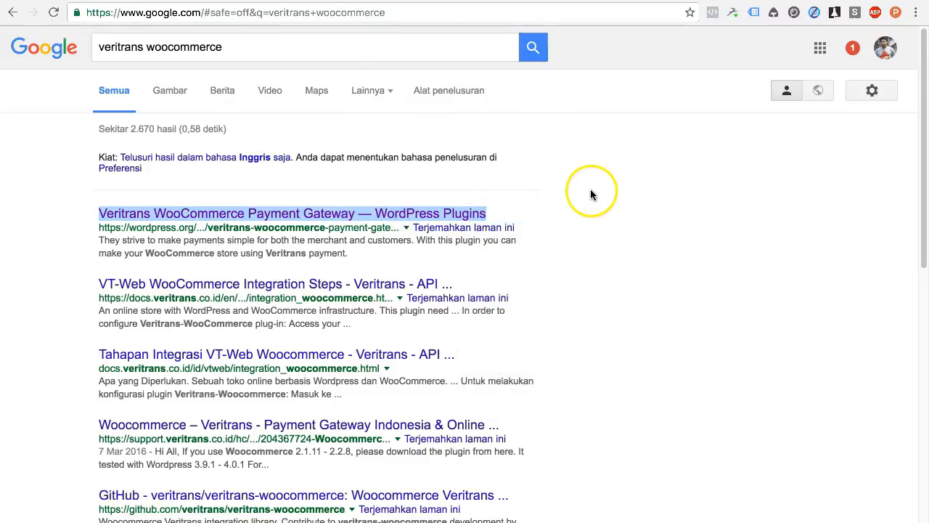
{"action": "right_click", "coordinate": [417, 359]}
{"action": "left_click", "coordinate": [578, 72]}
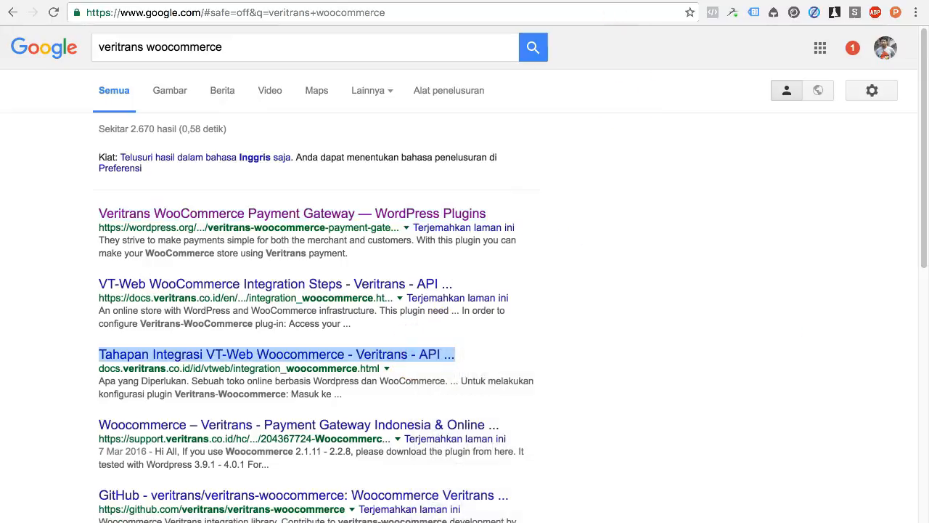
{"action": "left_click", "coordinate": [755, 2]}
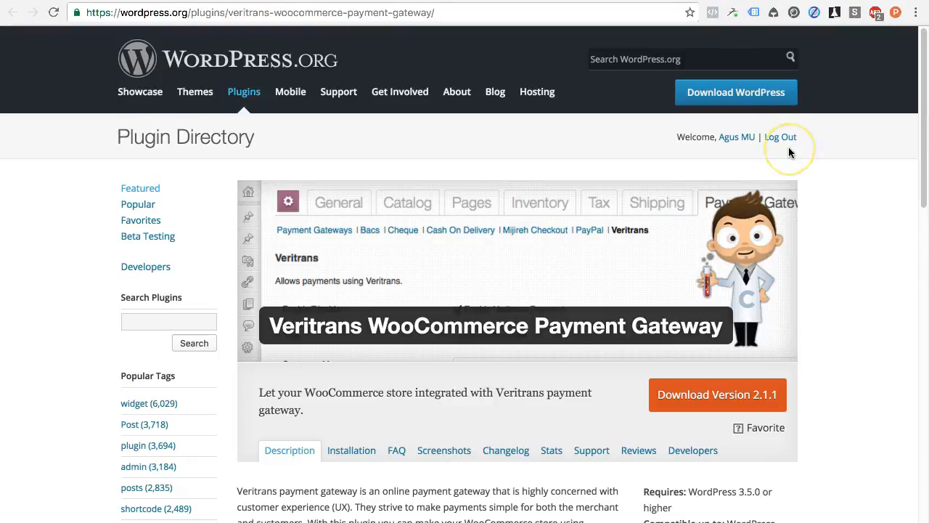
{"action": "scroll", "coordinate": [790, 153], "scroll_direction": "down", "scroll_amount": 3}
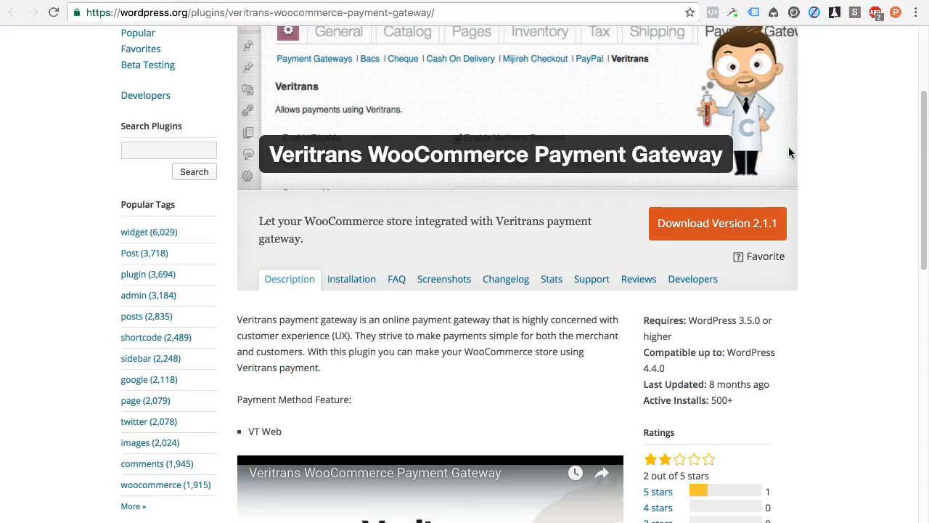
{"action": "scroll", "coordinate": [790, 152], "scroll_direction": "down", "scroll_amount": 6}
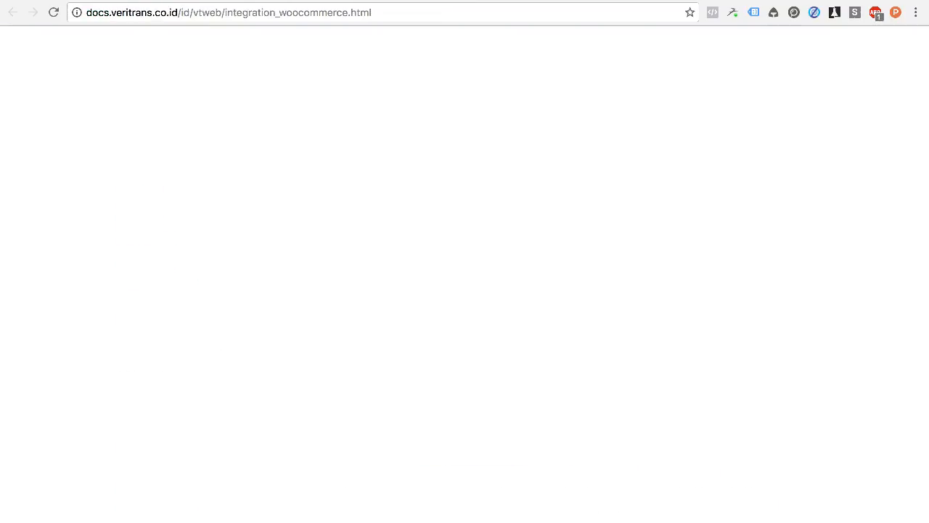
{"action": "scroll", "coordinate": [614, 240], "scroll_direction": "down", "scroll_amount": 5}
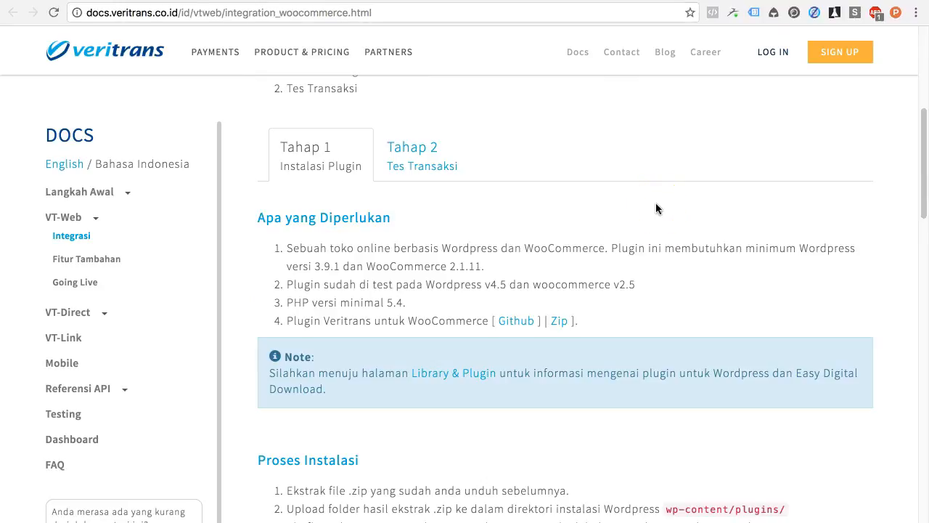
{"action": "scroll", "coordinate": [656, 210], "scroll_direction": "up", "scroll_amount": 5}
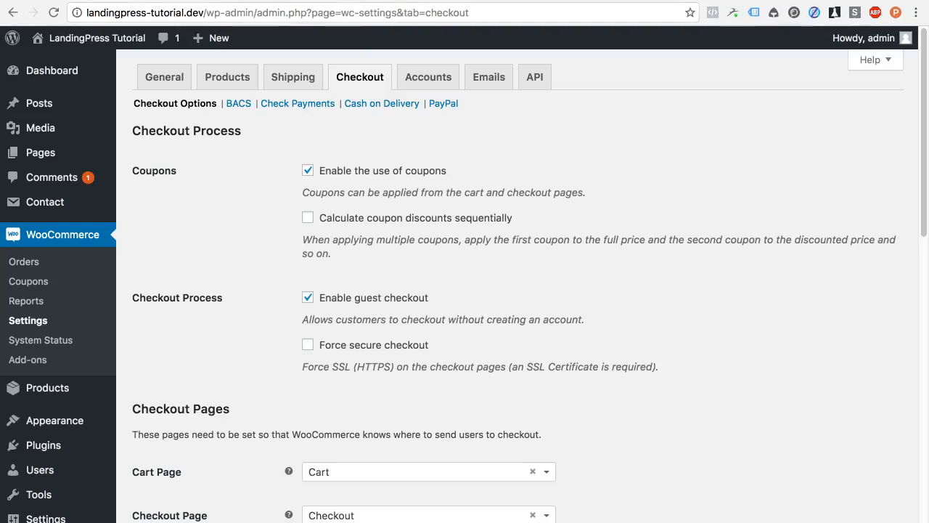
Step: Review the enabled Payment Gateways and PayPal settings, then return to the 'veritrans woocommerce' results
{"action": "scroll", "coordinate": [581, 265], "scroll_direction": "down", "scroll_amount": 10}
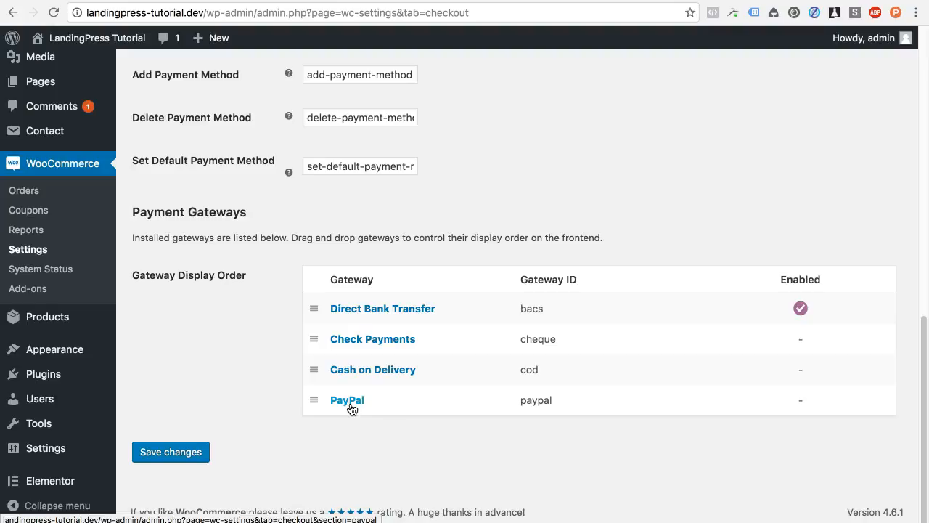
{"action": "left_click", "coordinate": [351, 410]}
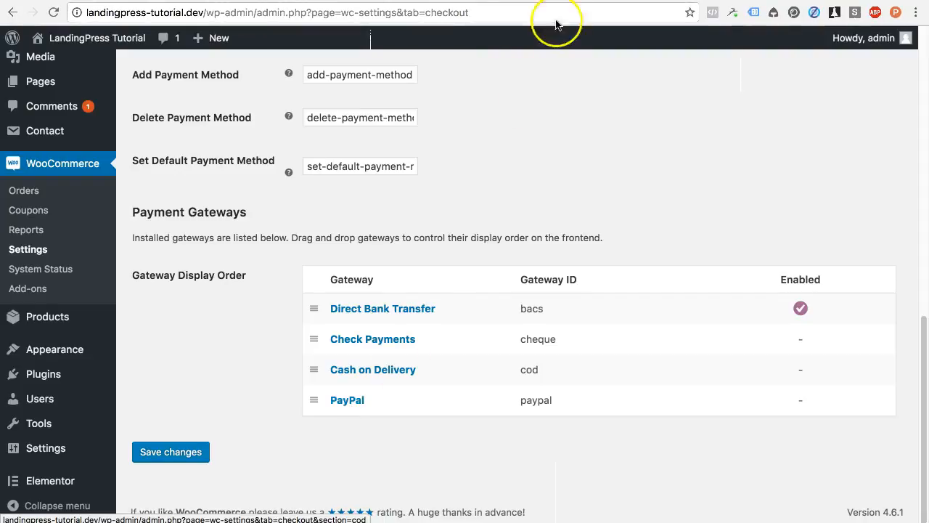
{"action": "left_click", "coordinate": [363, 1]}
{"action": "left_click", "coordinate": [298, 44]}
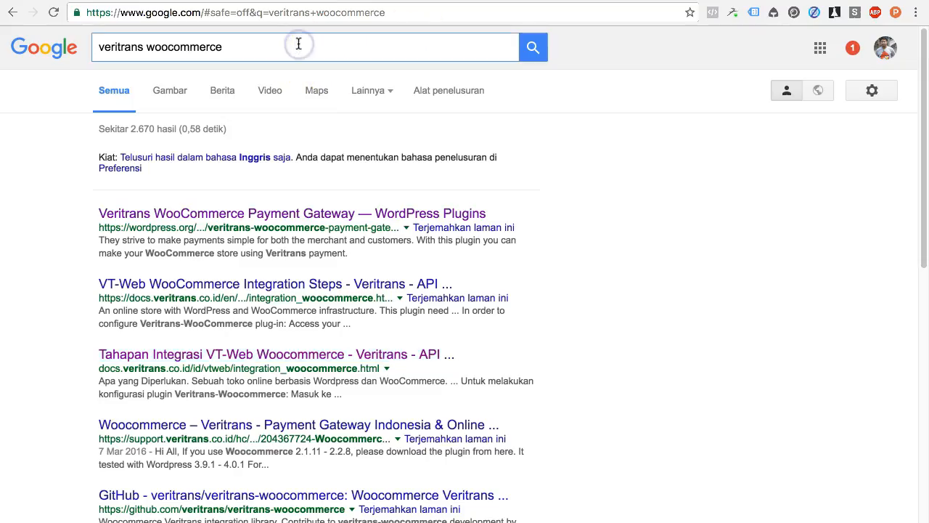
Step: Search Google for 'paypal woocommerce indonesia' and scroll through the roughly 435,000 results
{"action": "key", "text": "super+a"}
{"action": "type", "text": "paypal "}
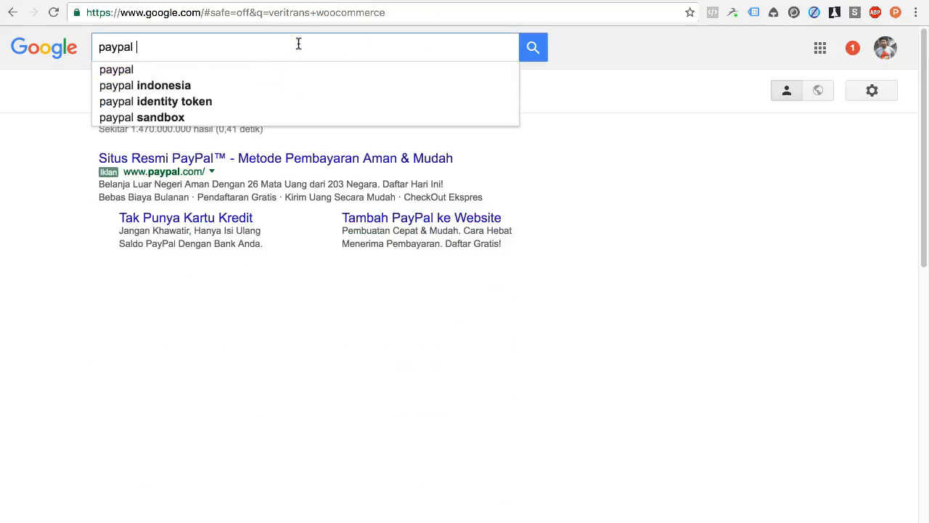
{"action": "type", "text": "woocommerce "}
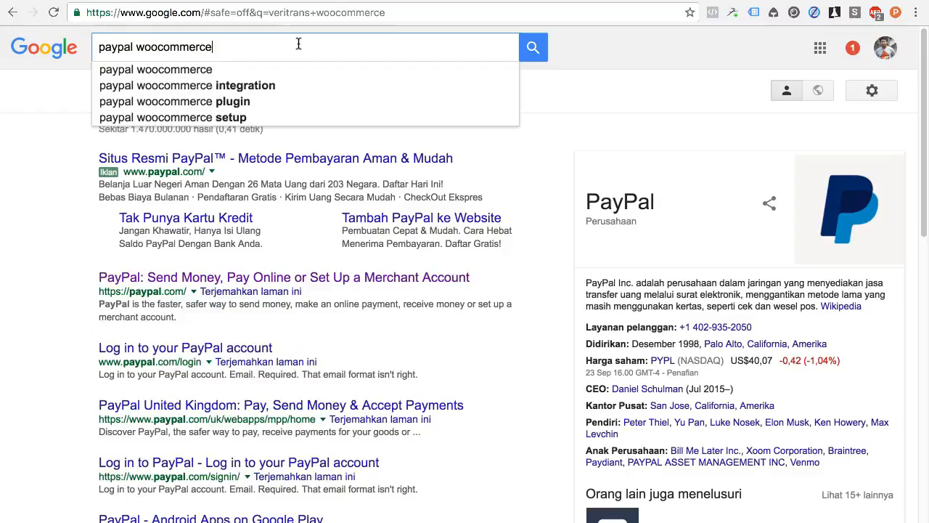
{"action": "type", "text": "indonesia"}
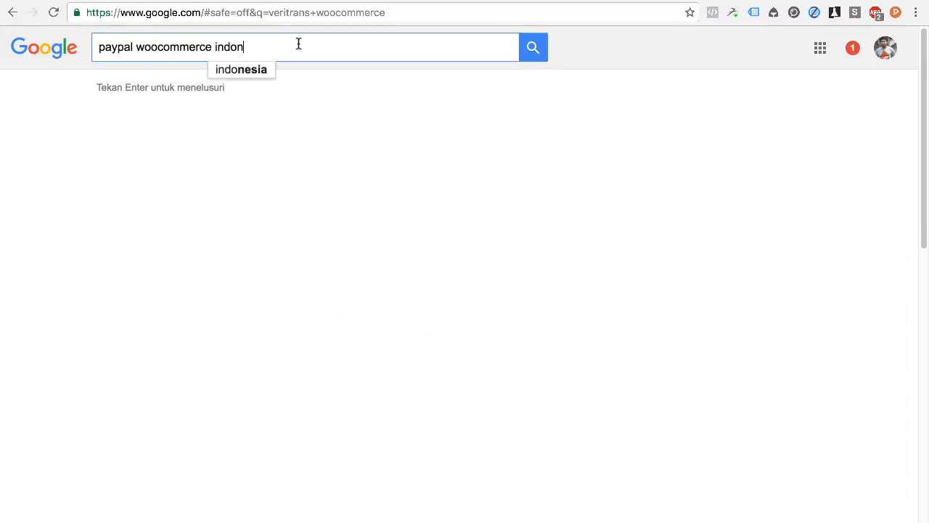
{"action": "key", "text": "Return"}
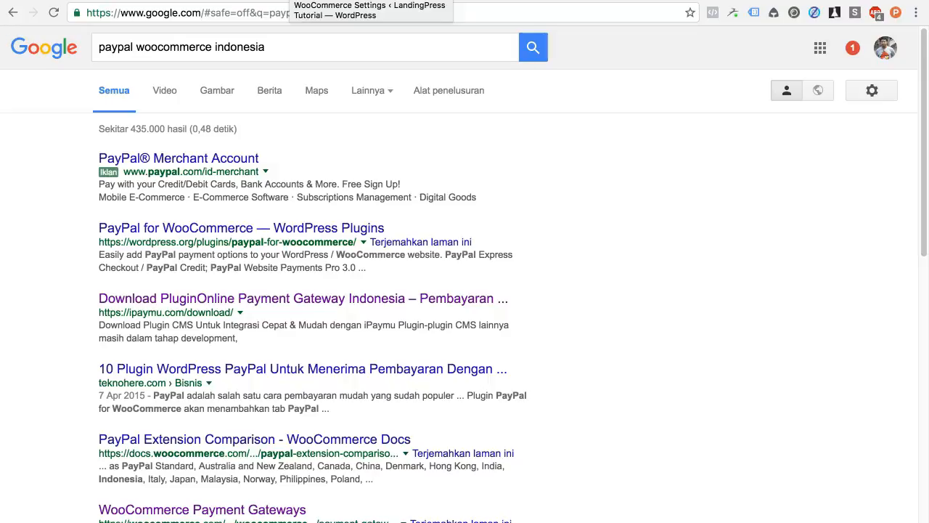
{"action": "scroll", "coordinate": [612, 244], "scroll_direction": "down", "scroll_amount": 5}
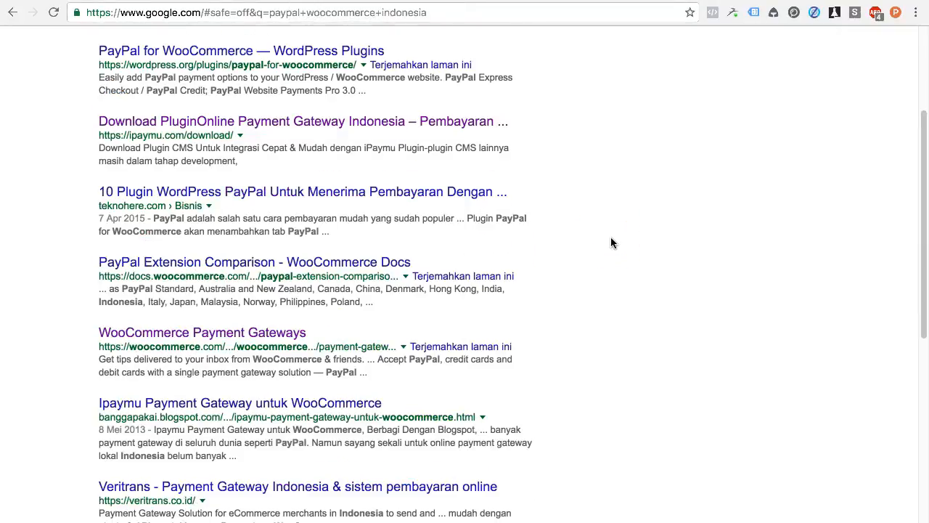
{"action": "scroll", "coordinate": [612, 244], "scroll_direction": "up", "scroll_amount": 5}
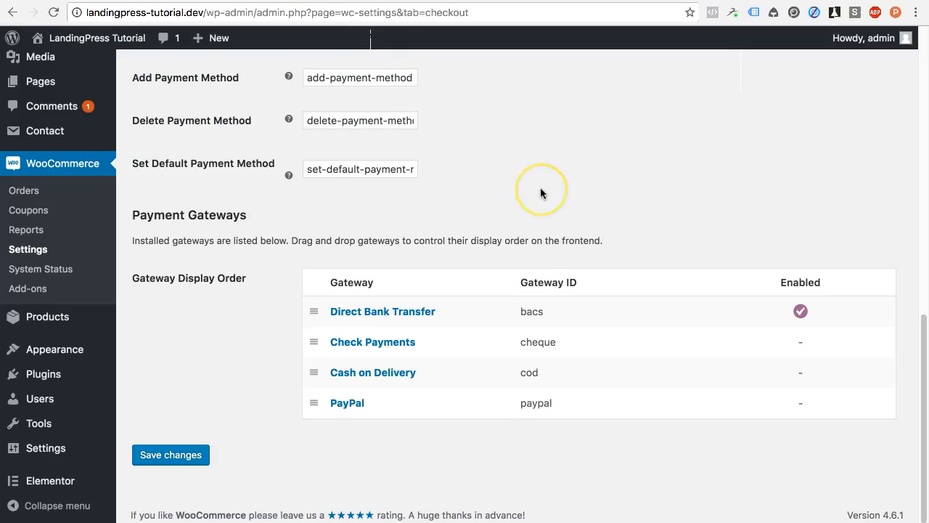
{"action": "scroll", "coordinate": [542, 193], "scroll_direction": "up", "scroll_amount": 10}
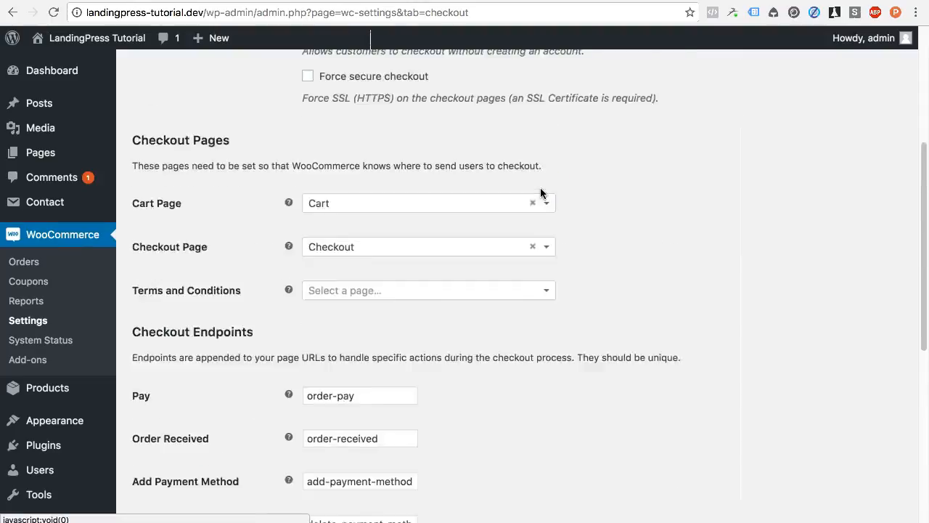
{"action": "scroll", "coordinate": [541, 193], "scroll_direction": "up", "scroll_amount": 5}
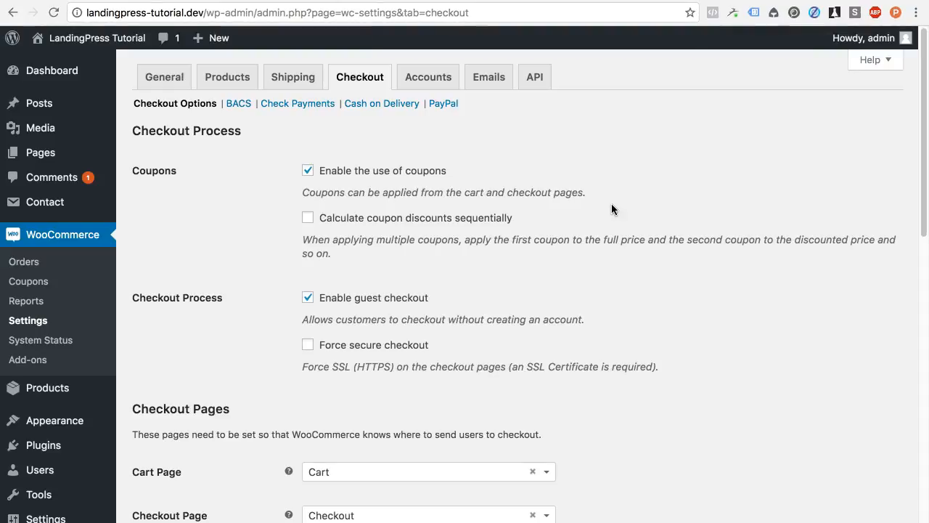
{"action": "scroll", "coordinate": [436, 322], "scroll_direction": "down", "scroll_amount": 15}
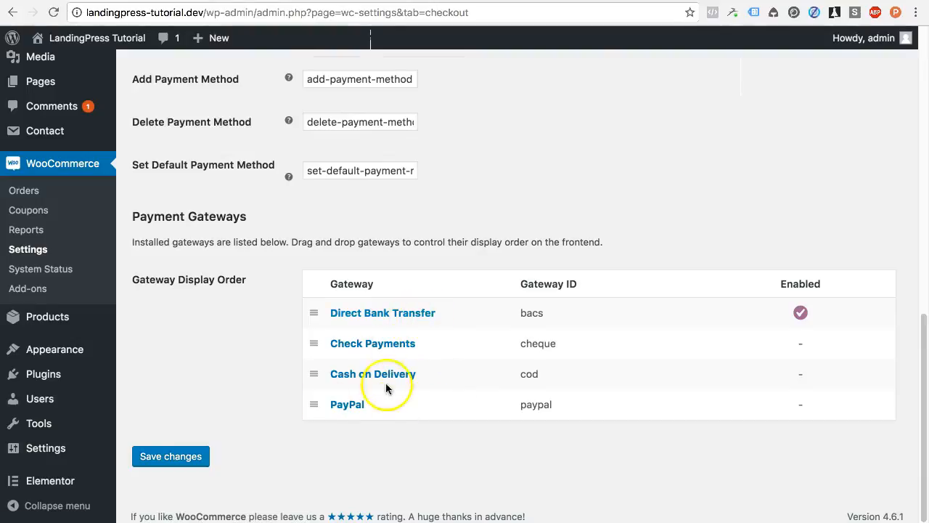
Step: Open the Direct Bank Transfer settings and highlight its Title, Description and Instructions against checkout
{"action": "left_click", "coordinate": [422, 319]}
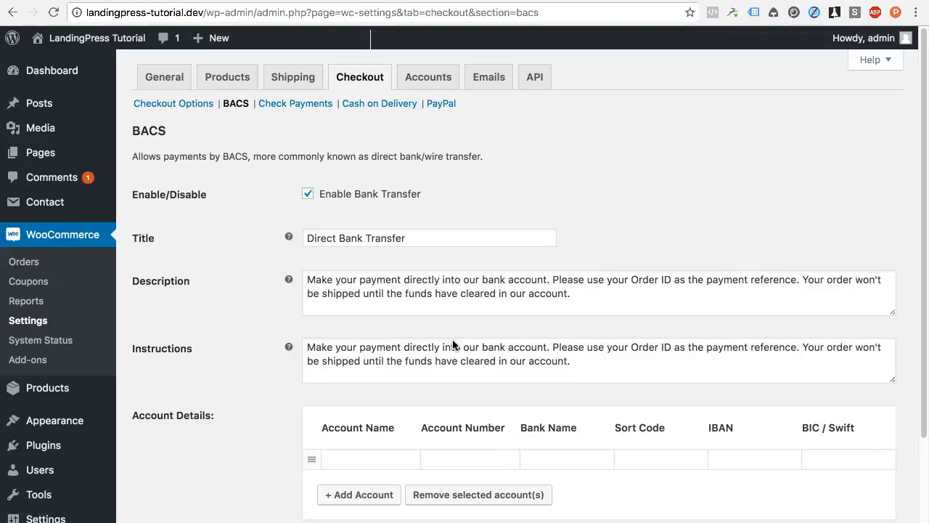
{"action": "scroll", "coordinate": [452, 344], "scroll_direction": "down", "scroll_amount": 2}
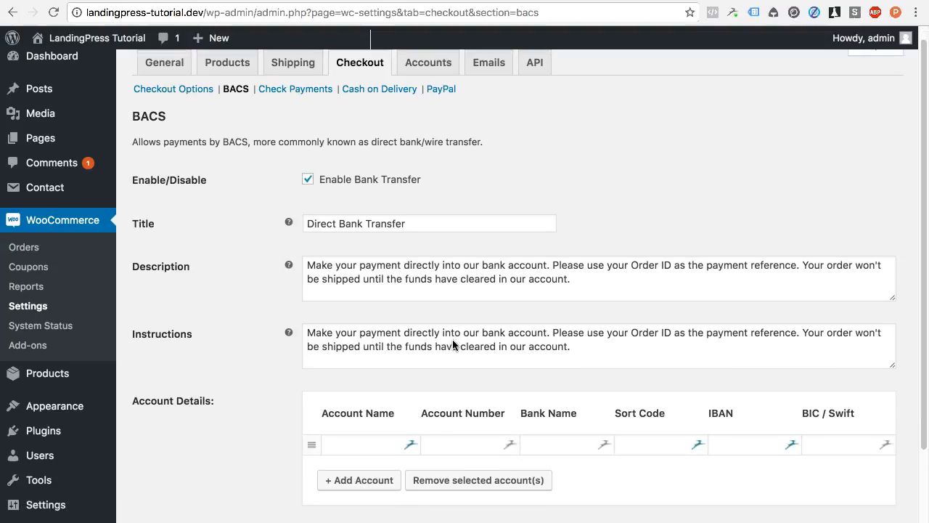
{"action": "scroll", "coordinate": [452, 345], "scroll_direction": "down", "scroll_amount": 1}
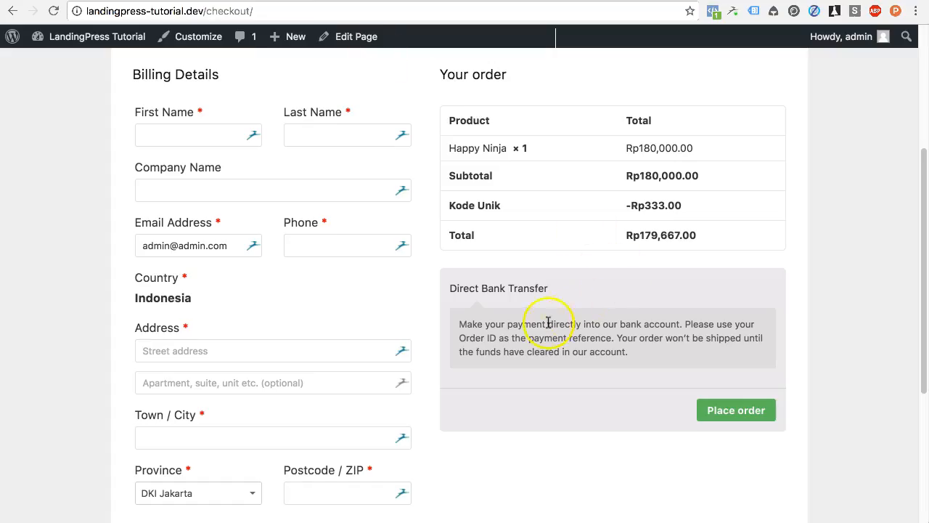
{"action": "left_click_drag", "start_coordinate": [549, 290], "coordinate": [457, 294]}
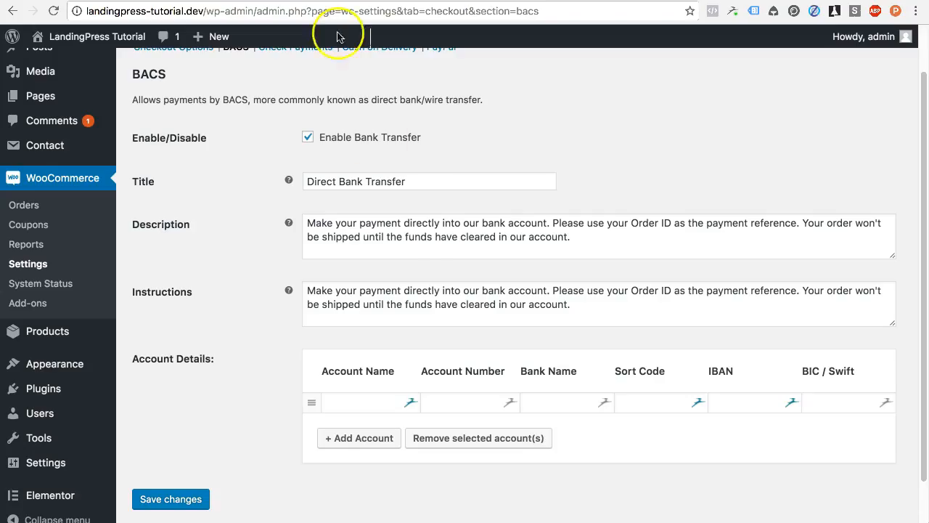
{"action": "left_click_drag", "start_coordinate": [406, 181], "coordinate": [284, 179]}
{"action": "left_click_drag", "start_coordinate": [568, 237], "coordinate": [350, 208]}
{"action": "left_click_drag", "start_coordinate": [571, 305], "coordinate": [333, 281]}
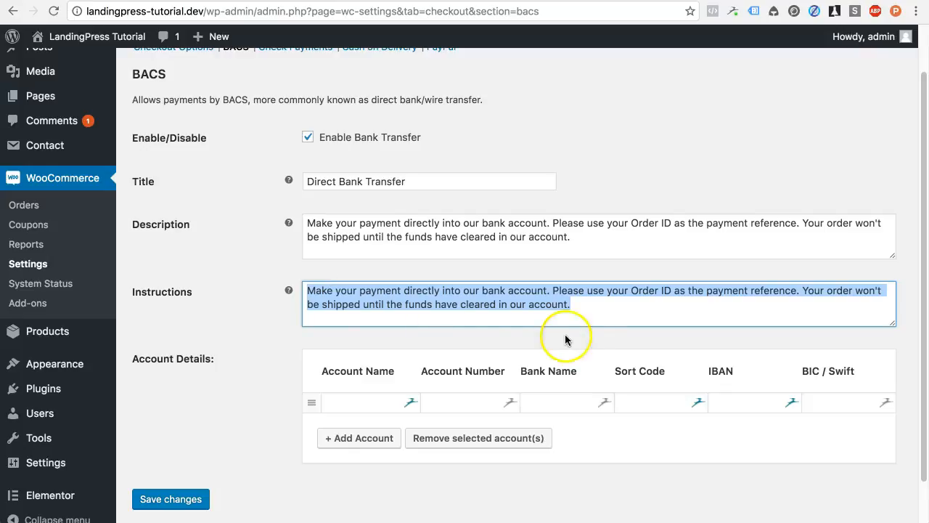
Step: Fill the first Account Details row with the LandingPress BCA account
{"action": "scroll", "coordinate": [581, 340], "scroll_direction": "down", "scroll_amount": 2}
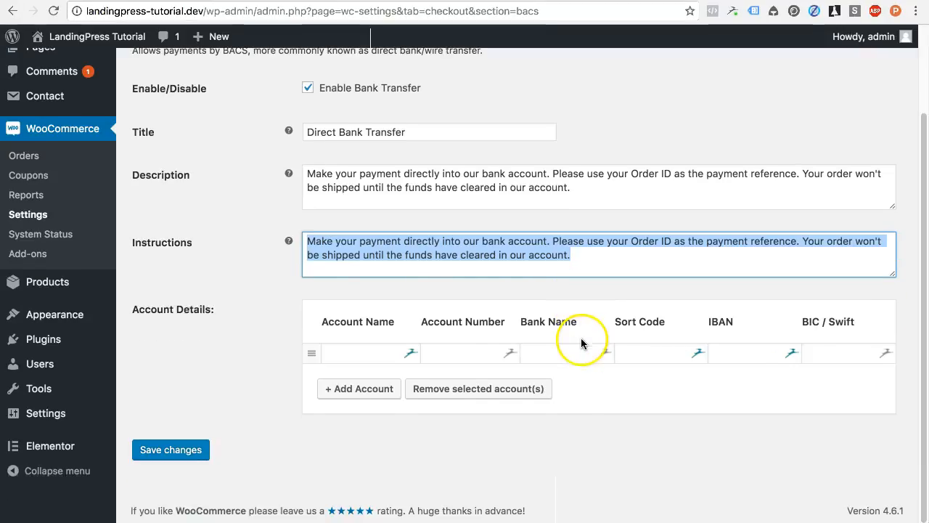
{"action": "left_click", "coordinate": [365, 353]}
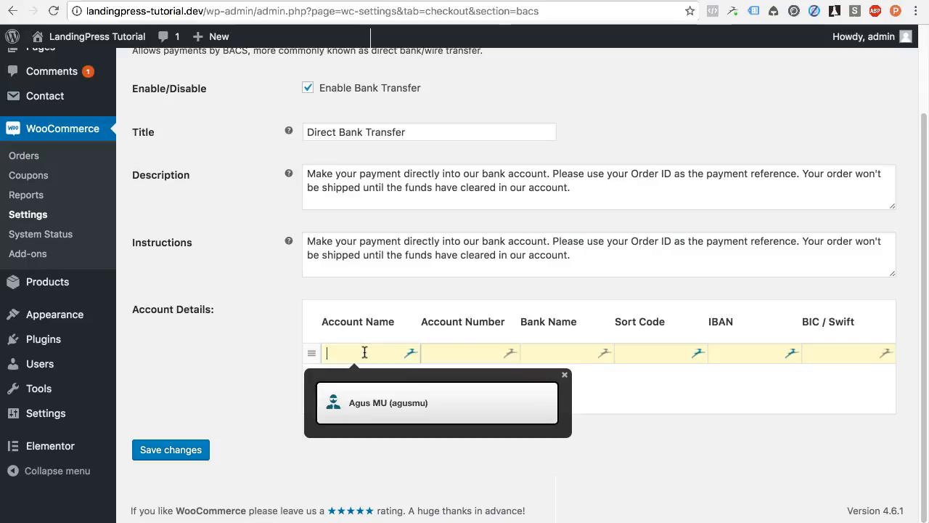
{"action": "left_click", "coordinate": [564, 375]}
{"action": "left_click", "coordinate": [380, 353]}
{"action": "type", "text": "Landi"}
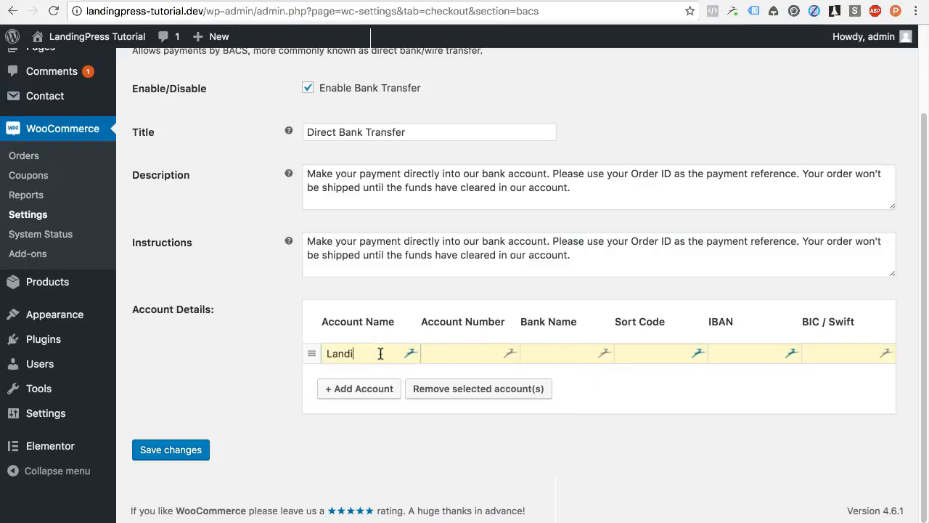
{"action": "type", "text": "ngPress BC"}
{"action": "type", "text": "BCA"}
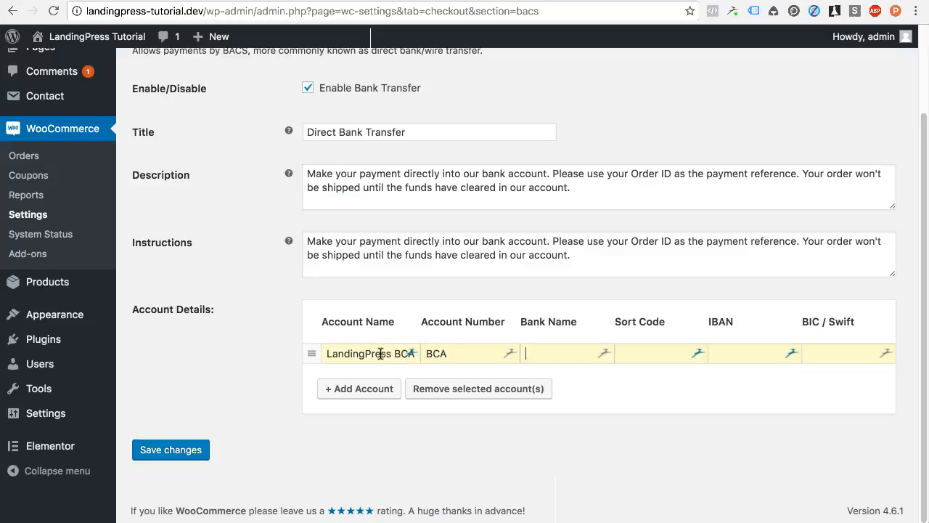
{"action": "type", "text": "12345678"}
Step: Add a second account row named 'LandingPress Mandiri'
{"action": "left_click", "coordinate": [339, 390]}
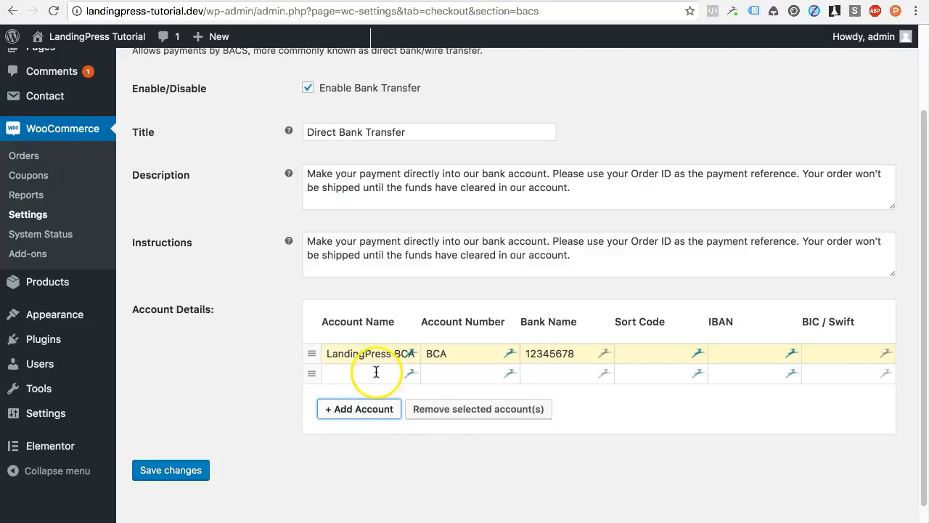
{"action": "left_click", "coordinate": [378, 371]}
{"action": "type", "text": "Landing"}
{"action": "type", "text": "Press Mandiri"}
{"action": "key", "text": "Tab"}
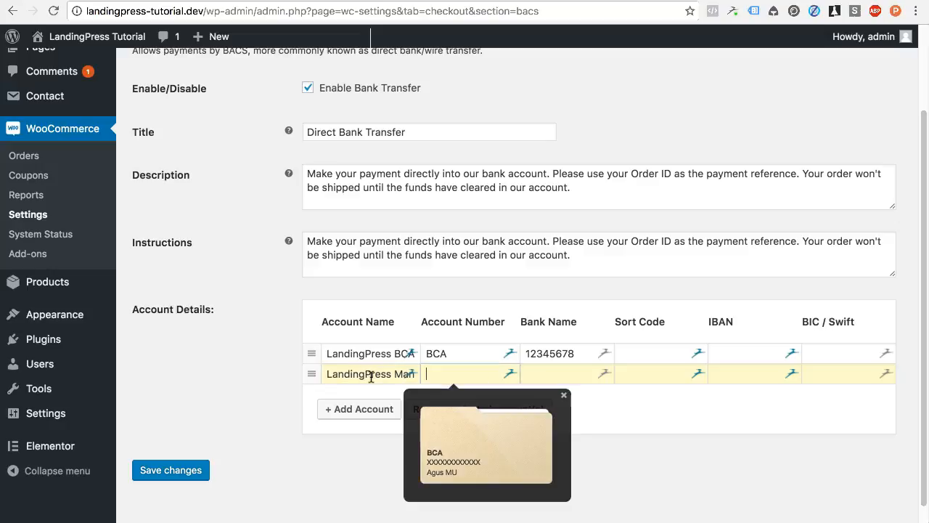
Step: Correct the first account to number 12345678 with bank name BCA
{"action": "left_click", "coordinate": [470, 354]}
{"action": "left_click_drag", "start_coordinate": [470, 356], "coordinate": [426, 355]}
{"action": "type", "text": "12345678"}
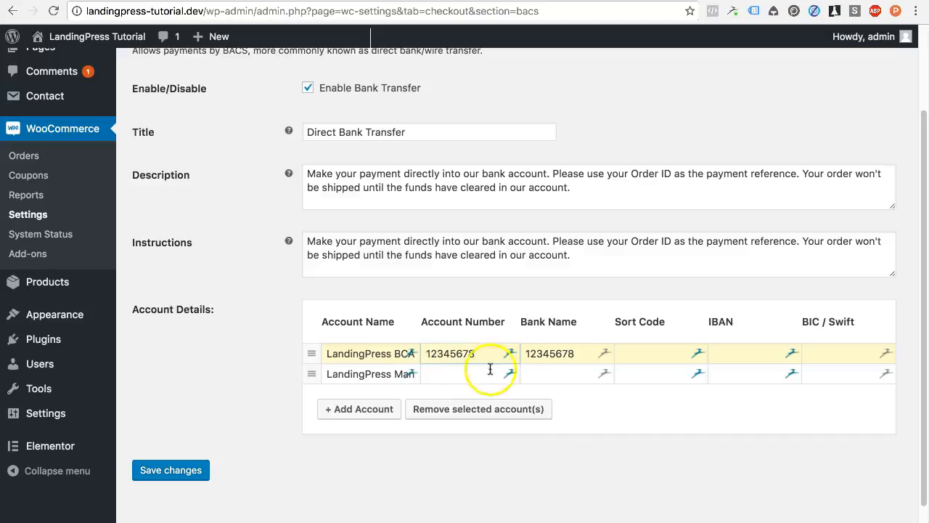
{"action": "left_click_drag", "start_coordinate": [589, 357], "coordinate": [525, 354]}
{"action": "type", "text": "BCA"}
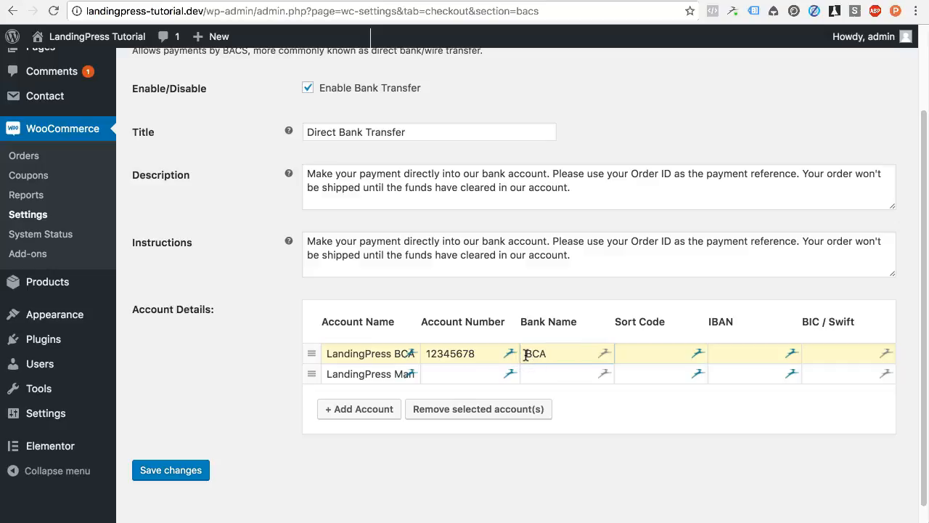
Step: Give the Mandiri account number 12345487 and bank name Mandiri, then save
{"action": "left_click", "coordinate": [474, 371]}
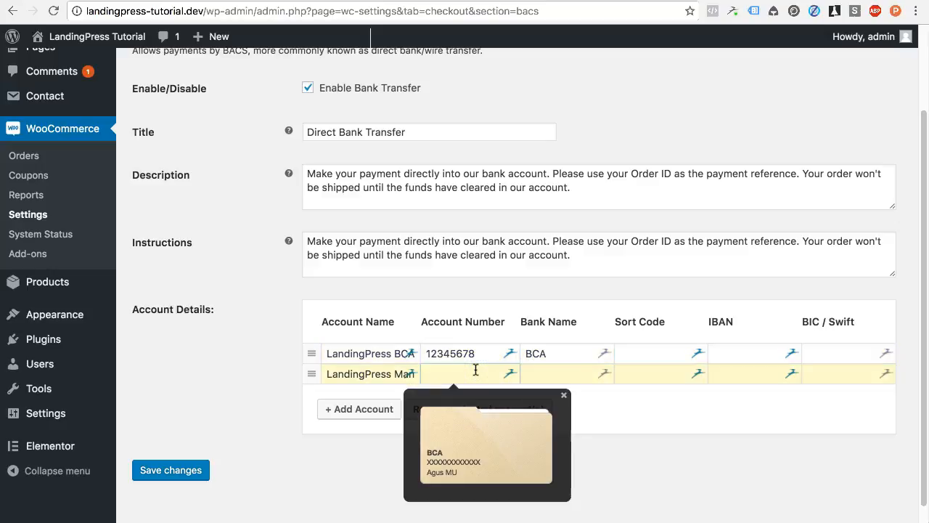
{"action": "type", "text": "12345487"}
{"action": "left_click", "coordinate": [563, 368]}
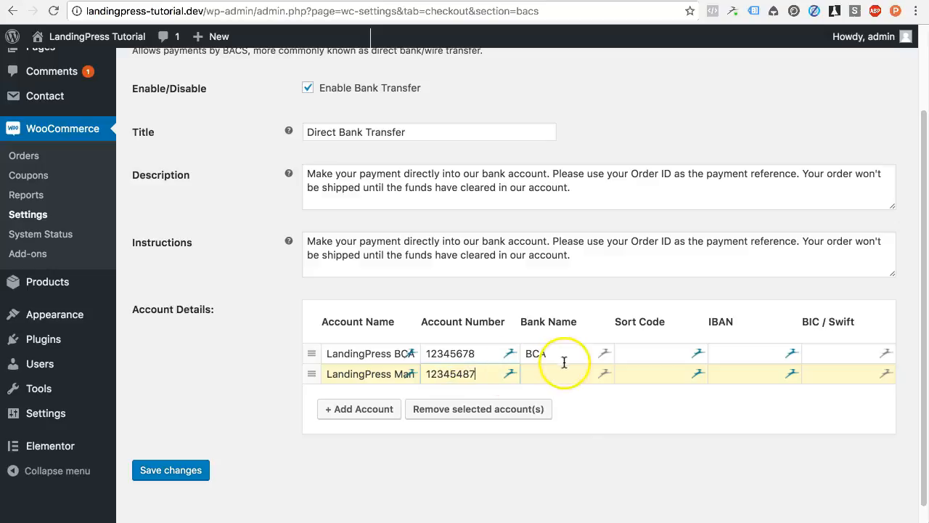
{"action": "type", "text": "Mand"}
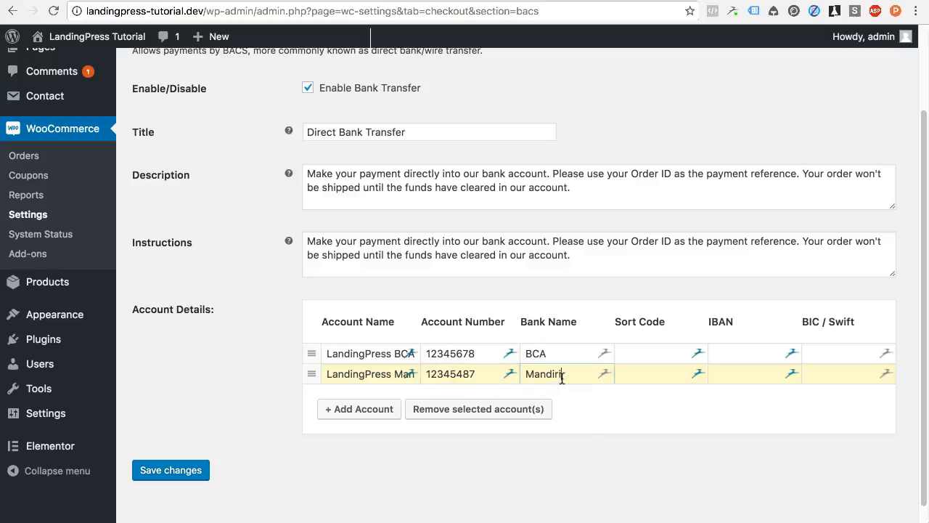
{"action": "type", "text": "iri"}
{"action": "left_click", "coordinate": [184, 475]}
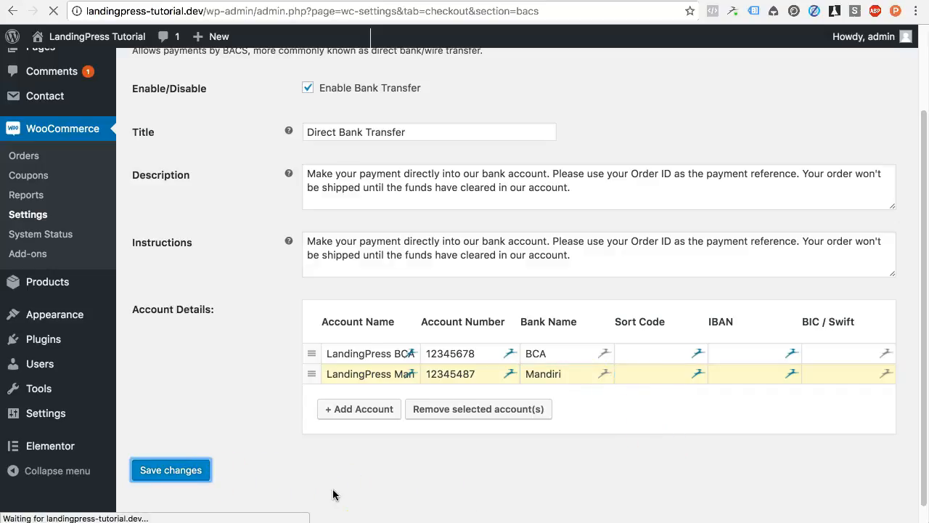
Step: Enlarge the Instructions box and add the line 'Silahkan melalukan pembayaran.'
{"action": "scroll", "coordinate": [247, 299], "scroll_direction": "down", "scroll_amount": 5}
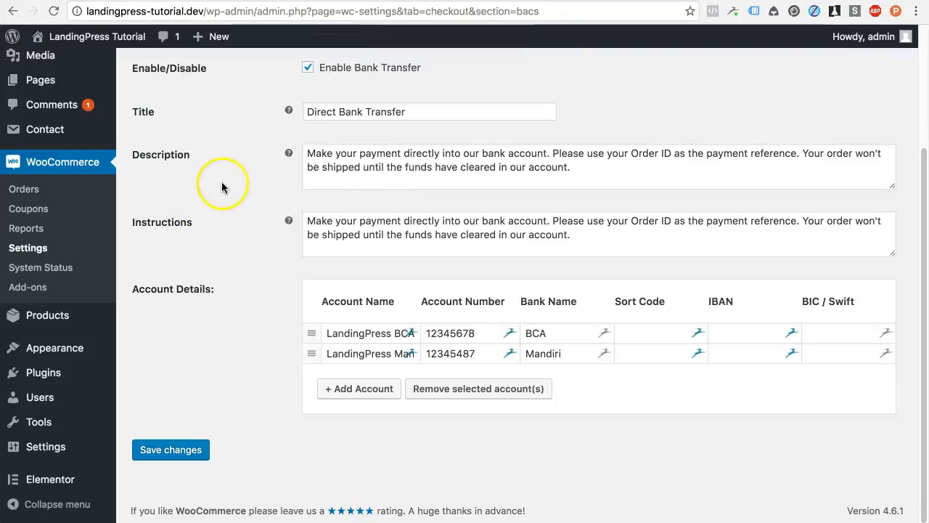
{"action": "mouse_move", "coordinate": [288, 221]}
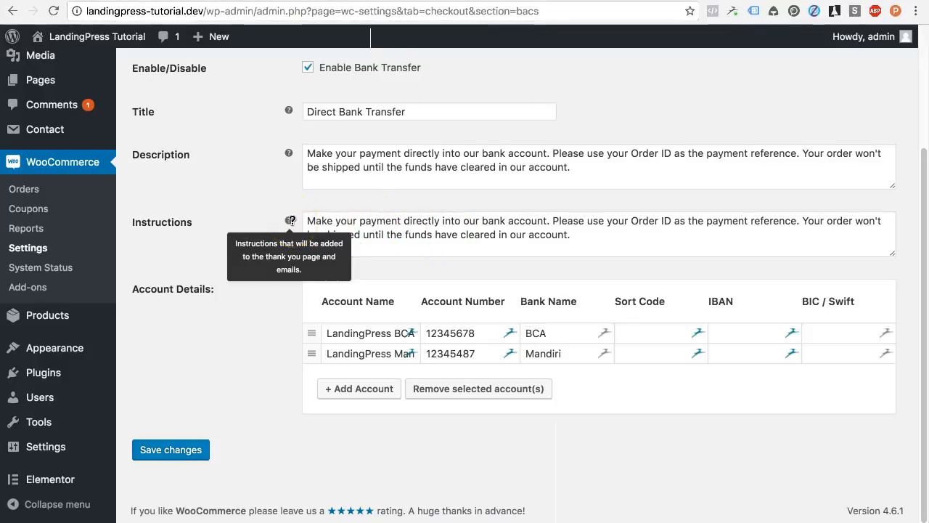
{"action": "left_click_drag", "start_coordinate": [895, 255], "coordinate": [892, 352]}
{"action": "left_click", "coordinate": [597, 267]}
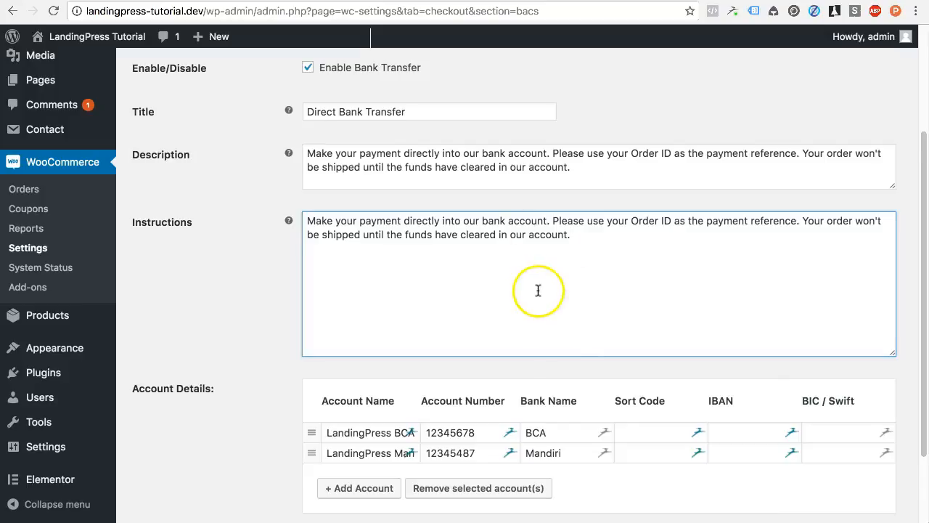
{"action": "scroll", "coordinate": [538, 290], "scroll_direction": "down", "scroll_amount": 1}
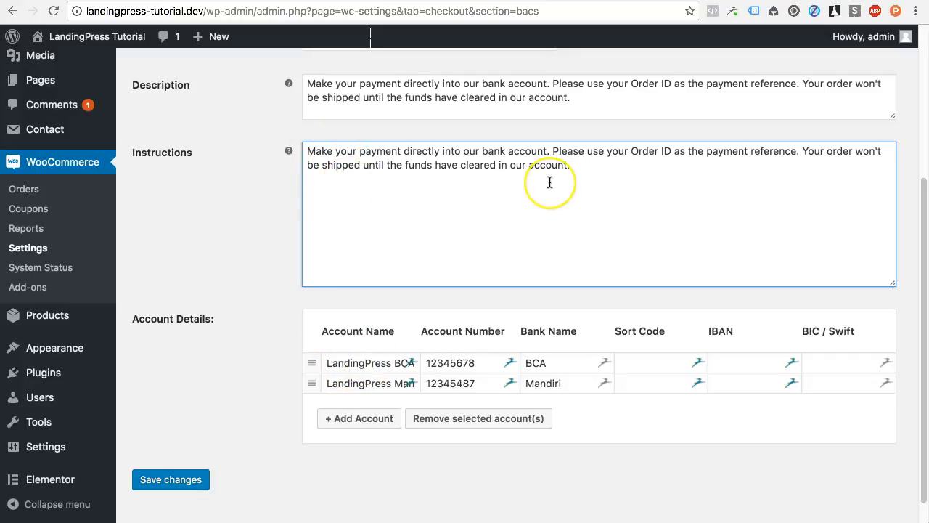
{"action": "key", "text": "Return"}
{"action": "type", "text": "Silahk"}
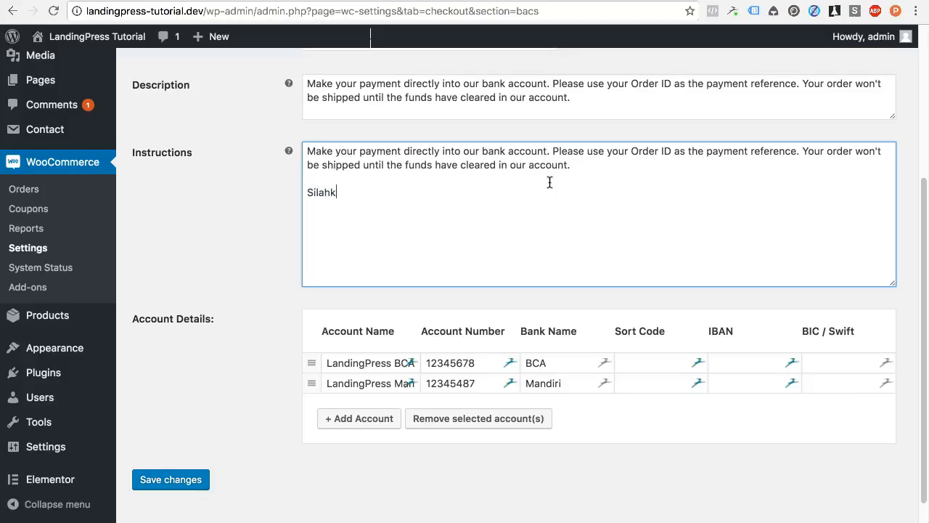
{"action": "type", "text": "an melalukan pemba"}
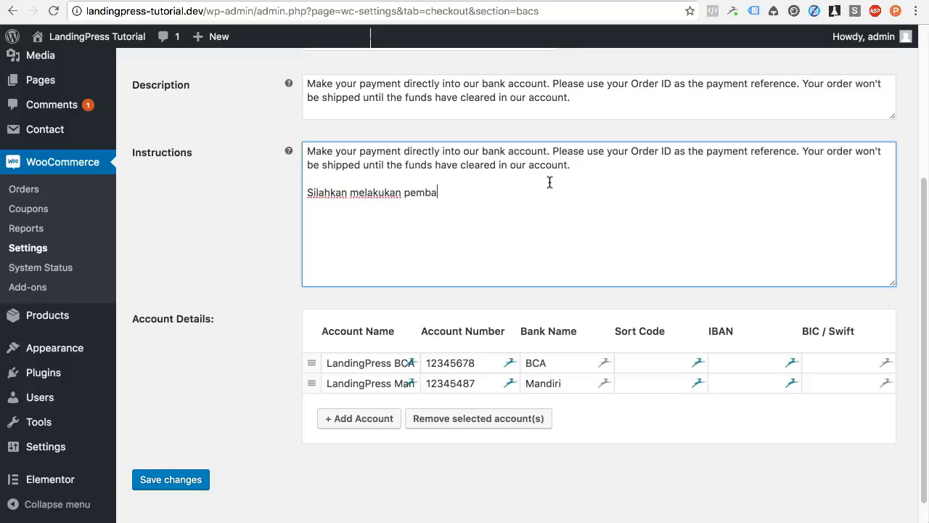
{"action": "type", "text": "yaran."}
{"action": "type", "text": "bla bla bl"}
Step: Add the paragraph 'Setelah melakukan pembayaran, silahkan konfirmasi pembayaran :'
{"action": "key", "text": "Return"}
{"action": "type", "text": "Setelah me"}
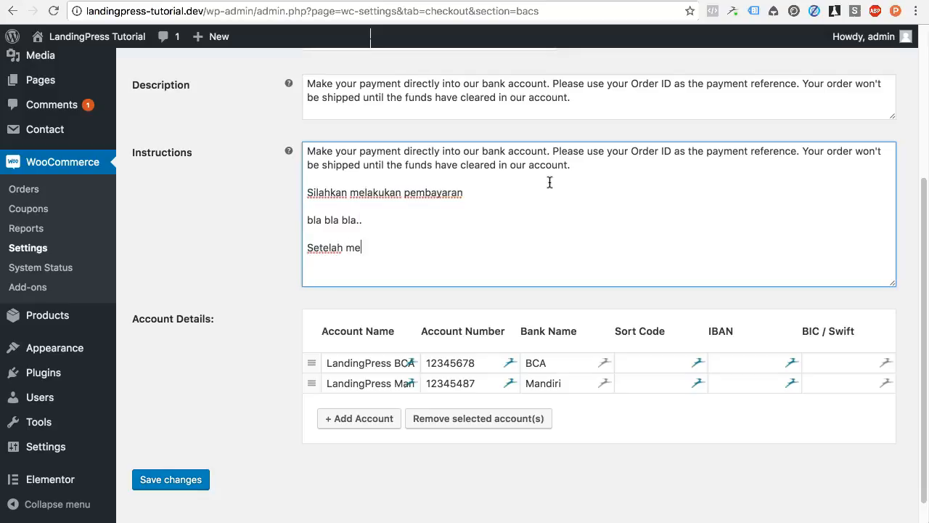
{"action": "type", "text": "lakukan pemb"}
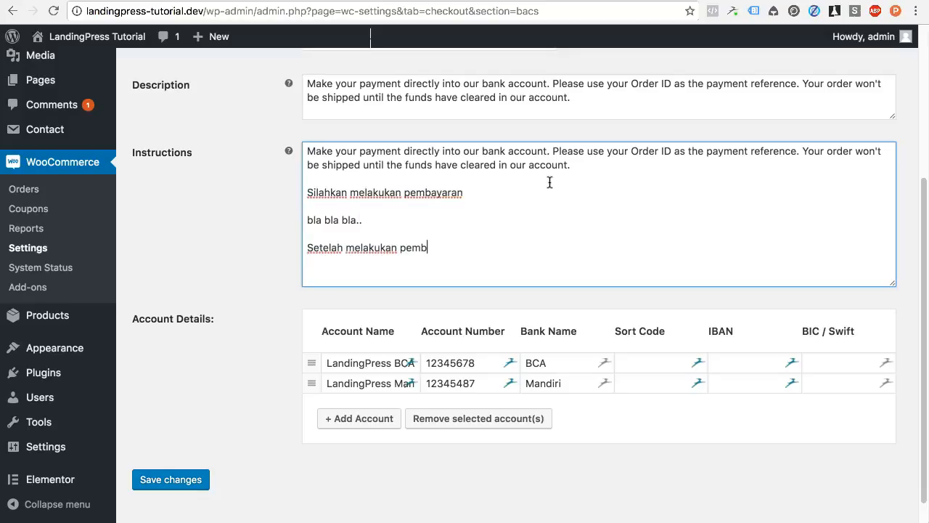
{"action": "type", "text": "ayaran, silah"}
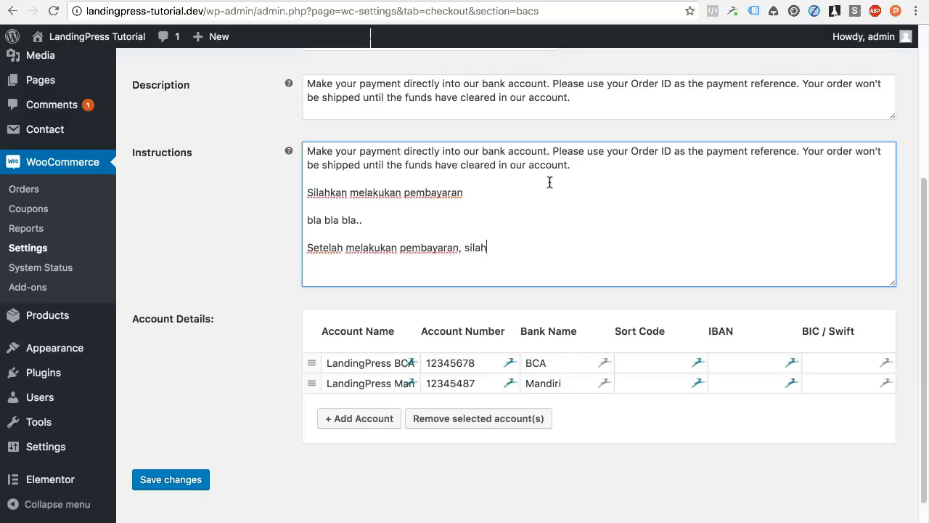
{"action": "type", "text": "kan konfimras"}
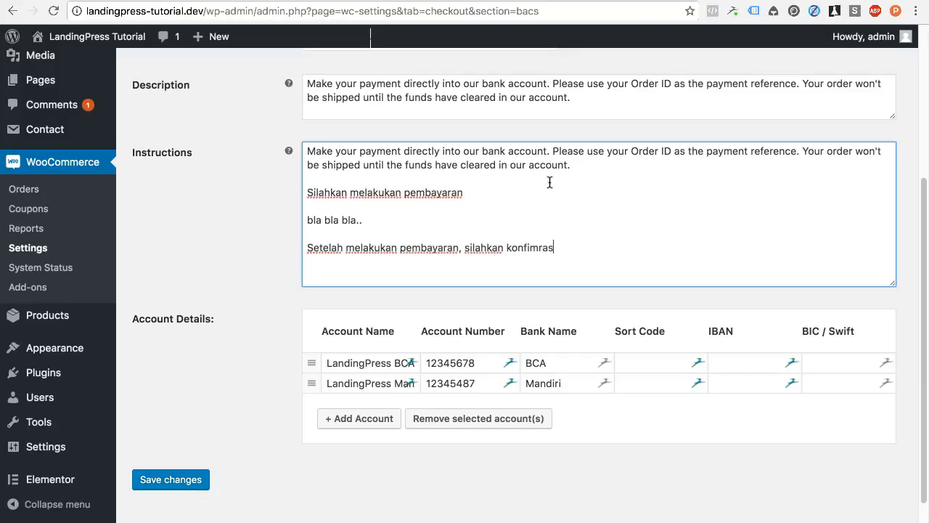
{"action": "key", "text": "BackSpace"}
{"action": "key", "text": "BackSpace"}
{"action": "key", "text": "BackSpace"}
{"action": "key", "text": "BackSpace"}
{"action": "type", "text": "rmasi pembayaran "}
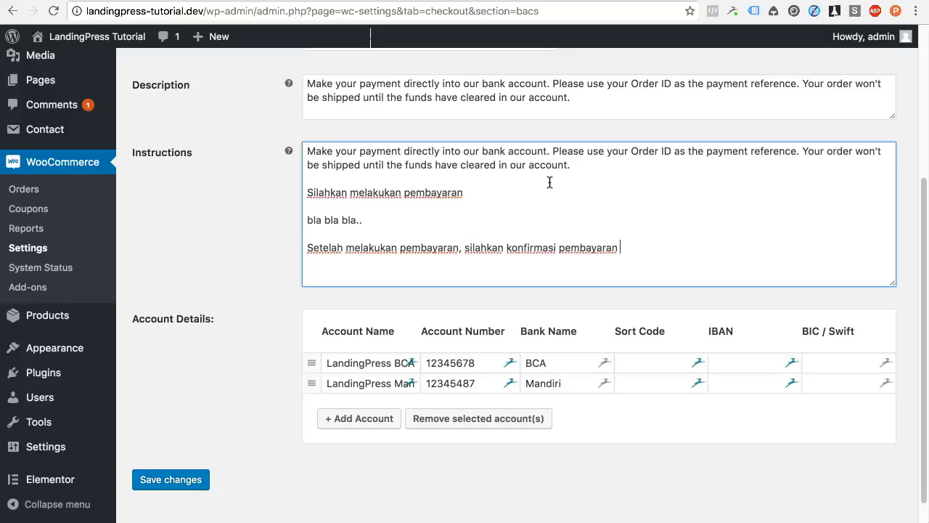
{"action": "type", "text": ":"}
{"action": "key", "text": "Return"}
{"action": "key", "text": "Return"}
{"action": "type", "text": "1) kirim ke whatsapp "}
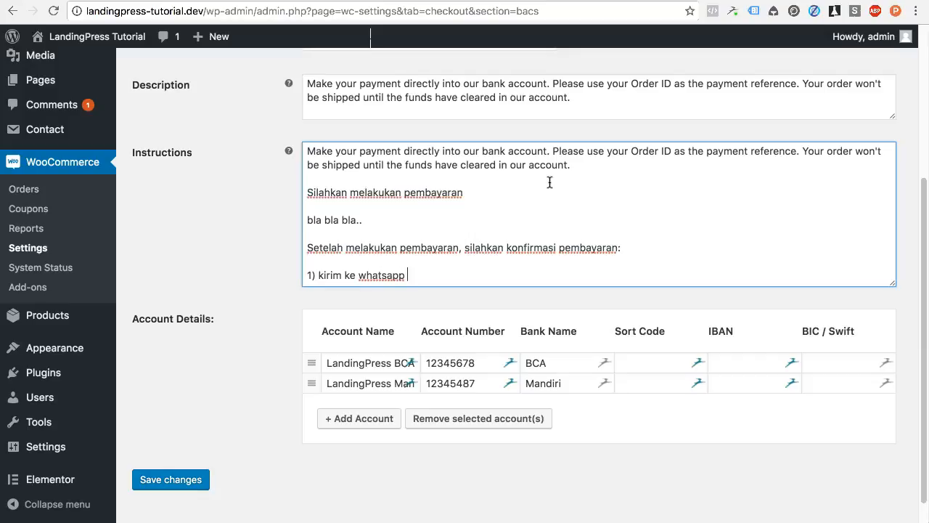
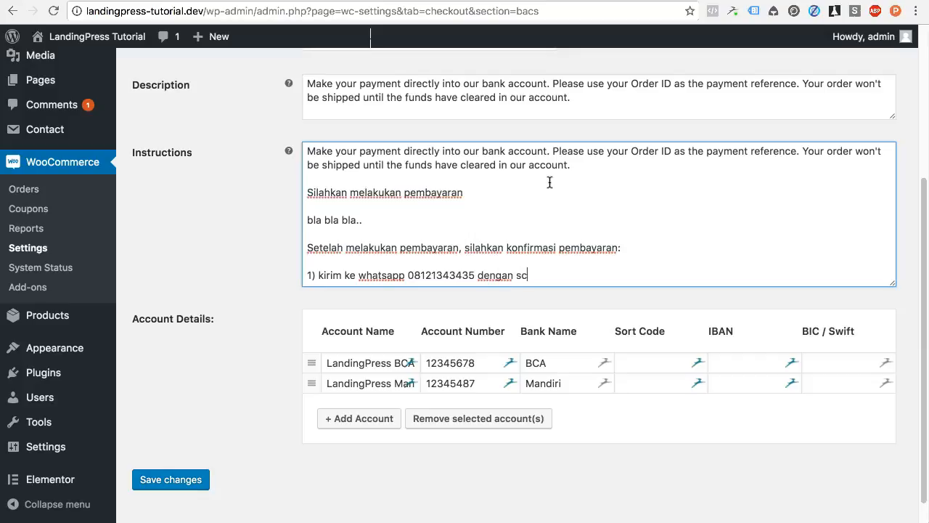
{"action": "type", "text": "reenshot pe"}
{"action": "key", "text": "BackSpace"}
{"action": "key", "text": "BackSpace"}
{"action": "key", "text": "BackSpace"}
{"action": "type", "text": "transer"}
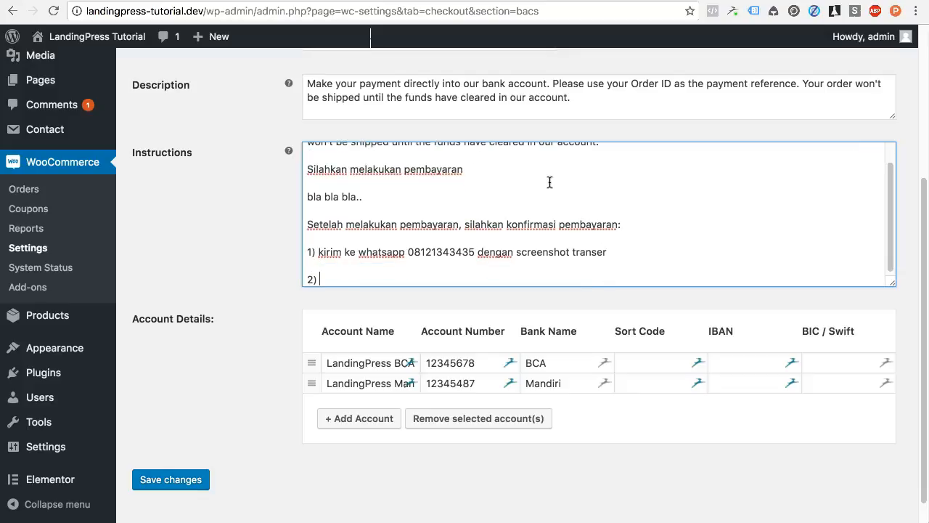
{"action": "type", "text": "konfirmasi melalui link berikut, "}
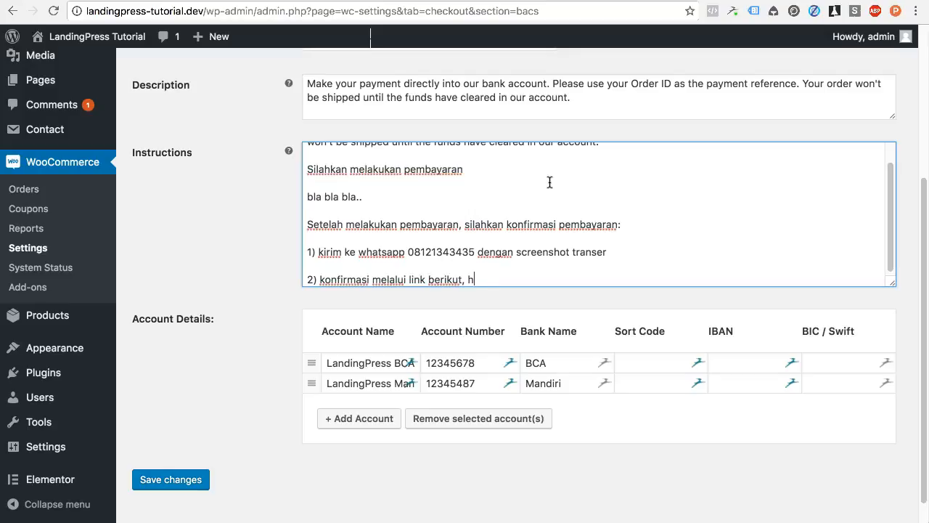
{"action": "type", "text": "http://landingpress"}
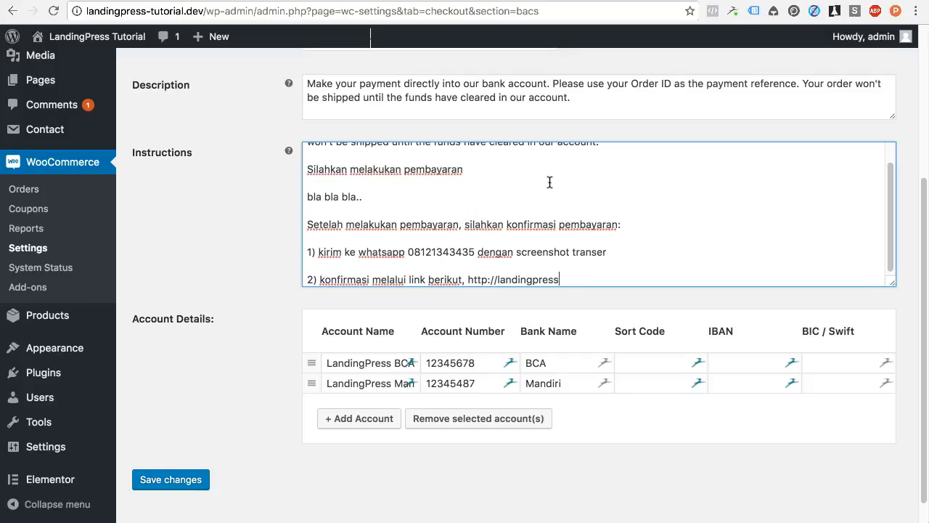
{"action": "type", "text": ".dev/konfirmasi"}
{"action": "key", "text": "Return"}
{"action": "key", "text": "Return"}
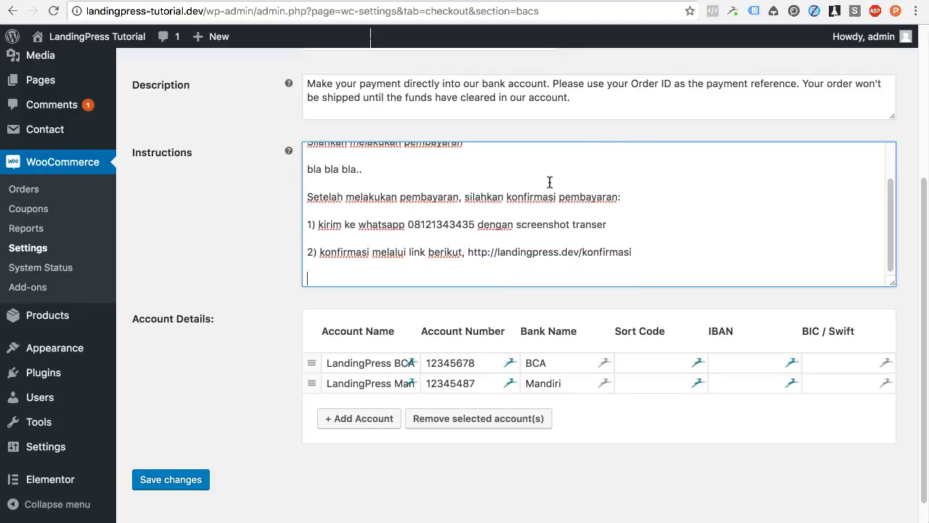
{"action": "type", "text": "Terimakasih "}
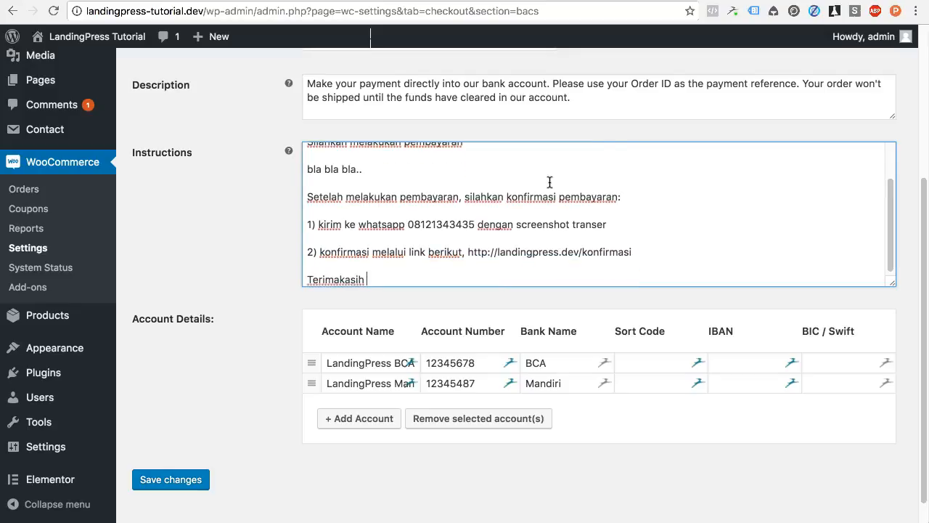
{"action": "type", "text": "telah berne"}
{"action": "type", "text": "bela"}
{"action": "type", "text": "nja...."}
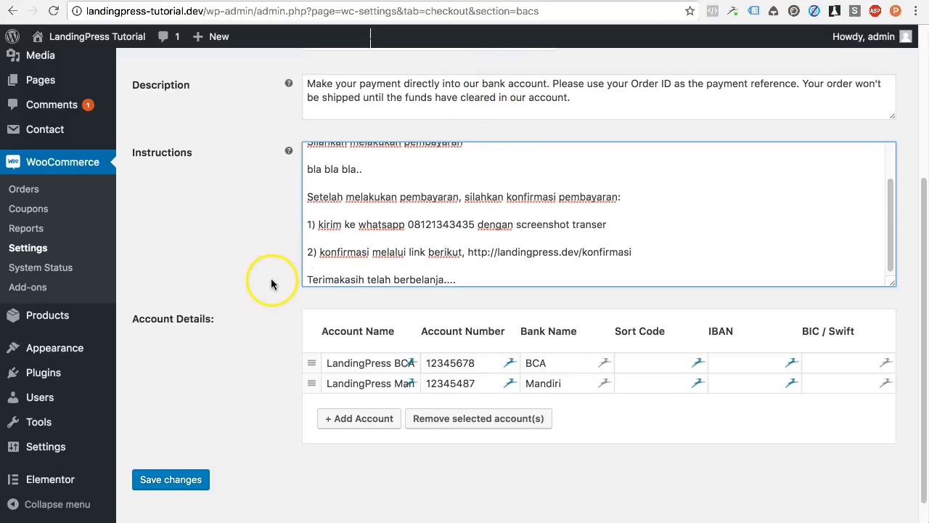
Step: Save the bank transfer settings
{"action": "left_click", "coordinate": [175, 480]}
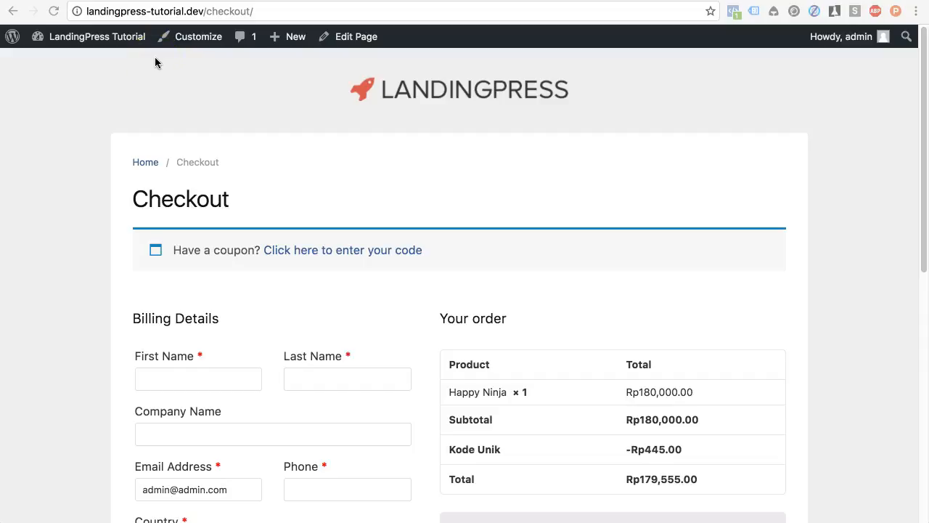
{"action": "scroll", "coordinate": [187, 155], "scroll_direction": "down", "scroll_amount": 3}
{"action": "scroll", "coordinate": [192, 156], "scroll_direction": "down", "scroll_amount": 1}
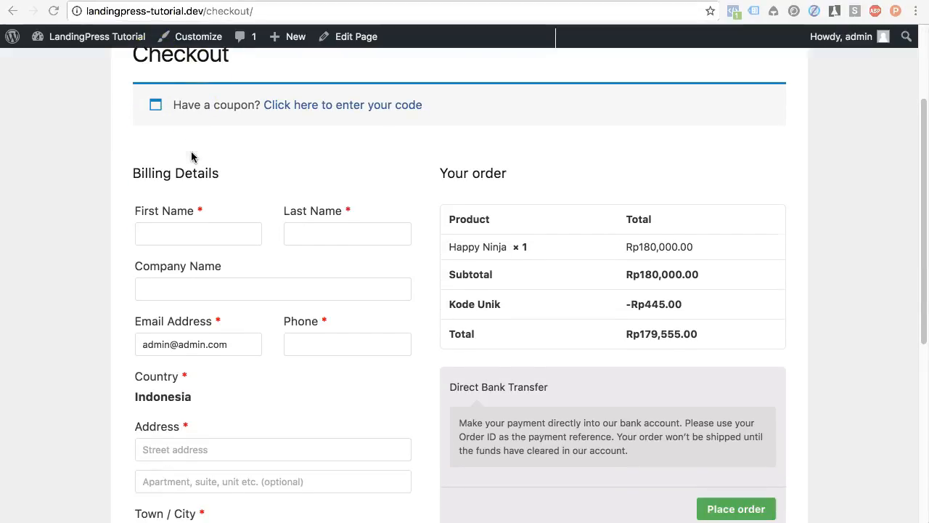
{"action": "scroll", "coordinate": [192, 155], "scroll_direction": "down", "scroll_amount": 2}
Step: Enter the billing name LandingPress Team on the checkout form
{"action": "left_click", "coordinate": [194, 164]}
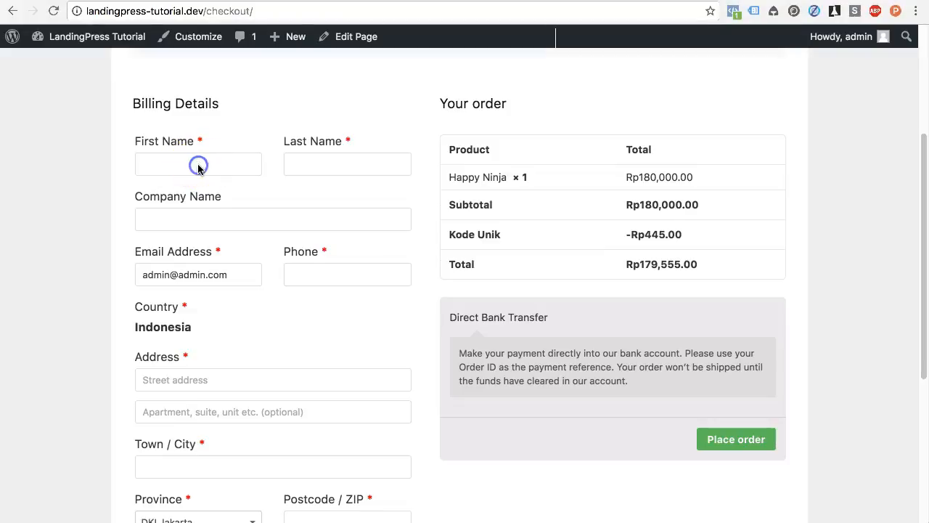
{"action": "type", "text": "La"}
{"action": "key", "text": "BackSpace"}
{"action": "key", "text": "BackSpace"}
{"action": "key", "text": "BackSpace"}
{"action": "type", "text": "LandingPress"}
{"action": "key", "text": "Tab"}
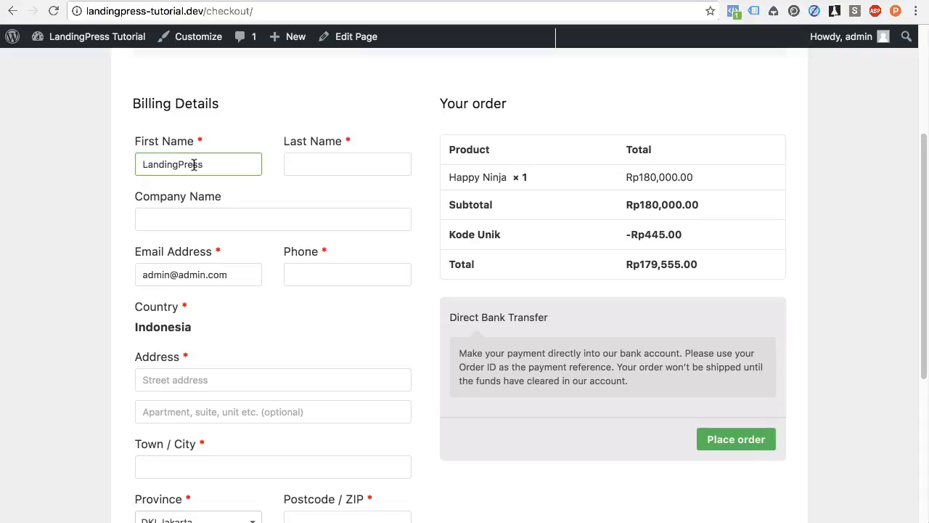
{"action": "left_click", "coordinate": [222, 219]}
{"action": "left_click", "coordinate": [301, 165]}
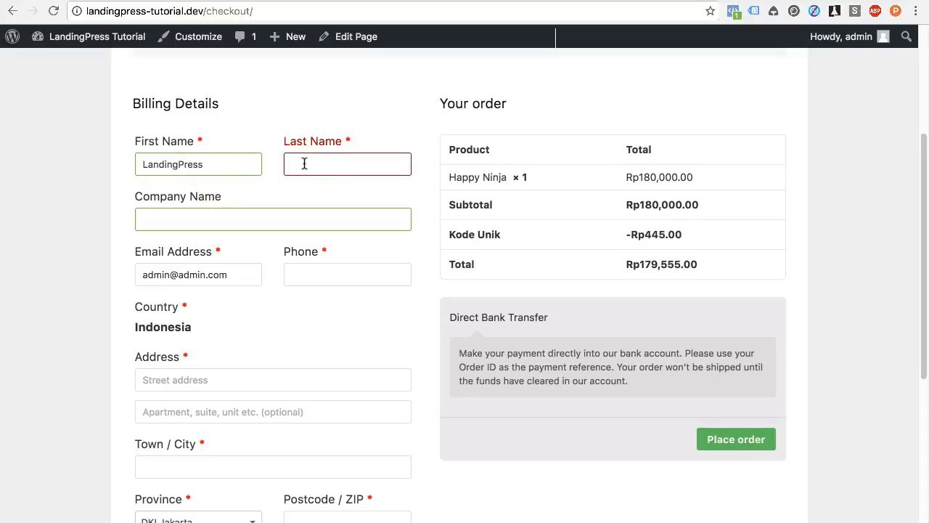
{"action": "type", "text": "Team"}
Step: Fill the billing address: Jl Warung Silah, DKI Jakarta, postcode 12345
{"action": "scroll", "coordinate": [303, 264], "scroll_direction": "down", "scroll_amount": 1}
{"action": "left_click", "coordinate": [311, 363]}
{"action": "scroll", "coordinate": [311, 363], "scroll_direction": "down", "scroll_amount": 5}
{"action": "type", "text": "Jl Wa"}
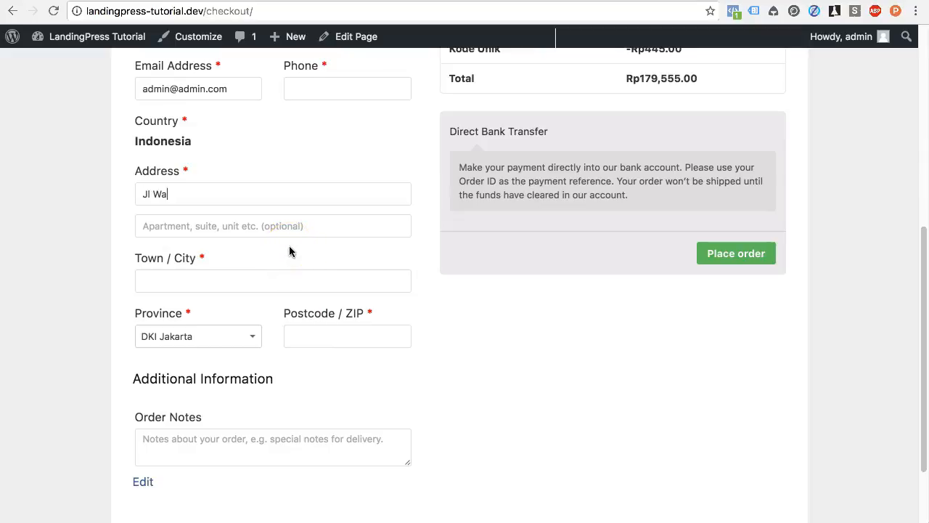
{"action": "type", "text": "rung Silah"}
{"action": "left_click", "coordinate": [286, 257]}
{"action": "left_click", "coordinate": [264, 277]}
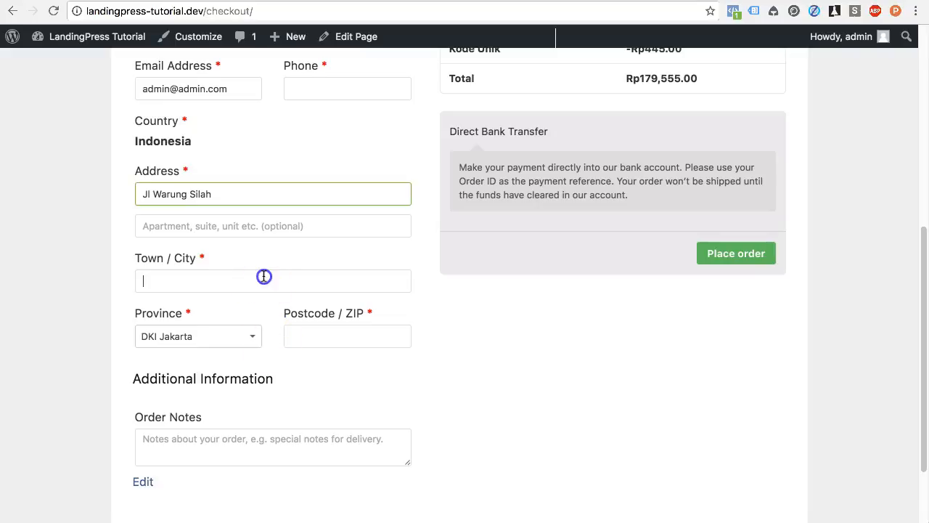
{"action": "type", "text": "DKI Jakarta"}
{"action": "left_click", "coordinate": [357, 319]}
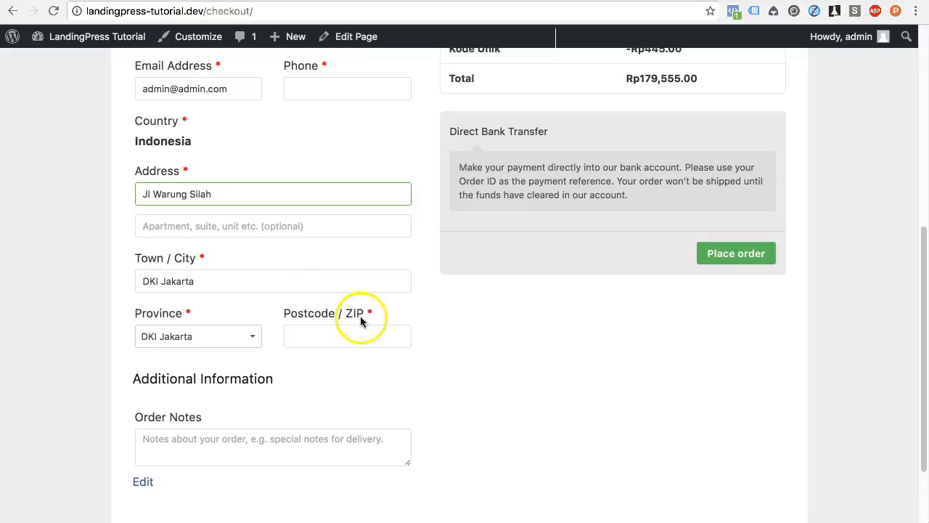
{"action": "type", "text": "123"}
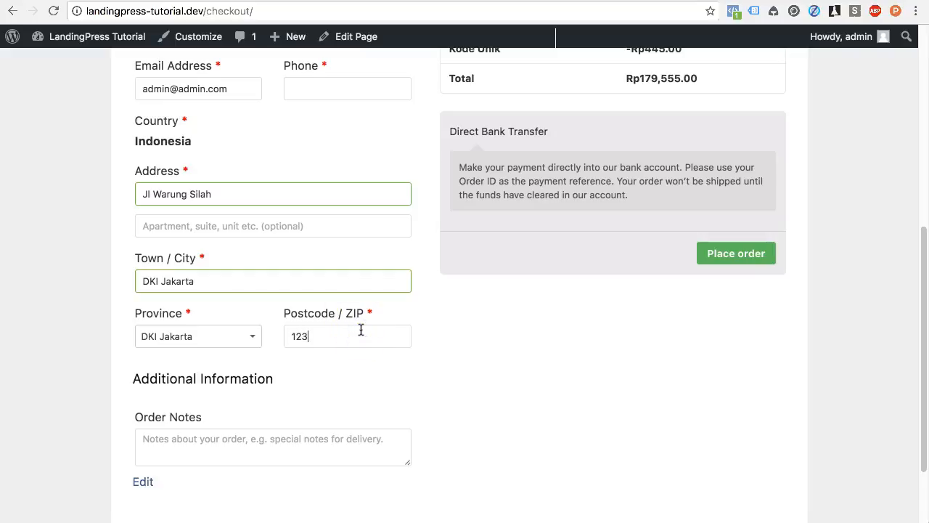
{"action": "type", "text": "45"}
{"action": "left_click", "coordinate": [365, 387]}
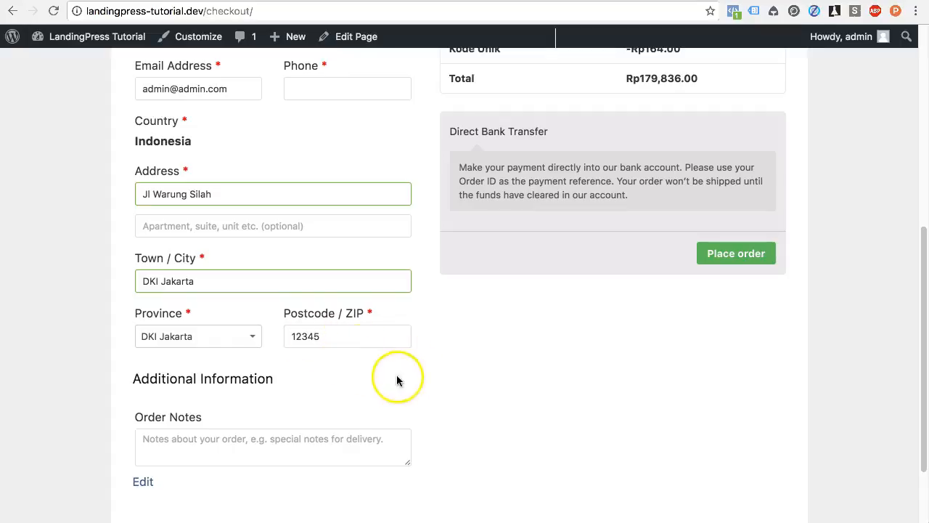
{"action": "scroll", "coordinate": [420, 244], "scroll_direction": "up", "scroll_amount": 3}
{"action": "scroll", "coordinate": [420, 244], "scroll_direction": "down", "scroll_amount": 5}
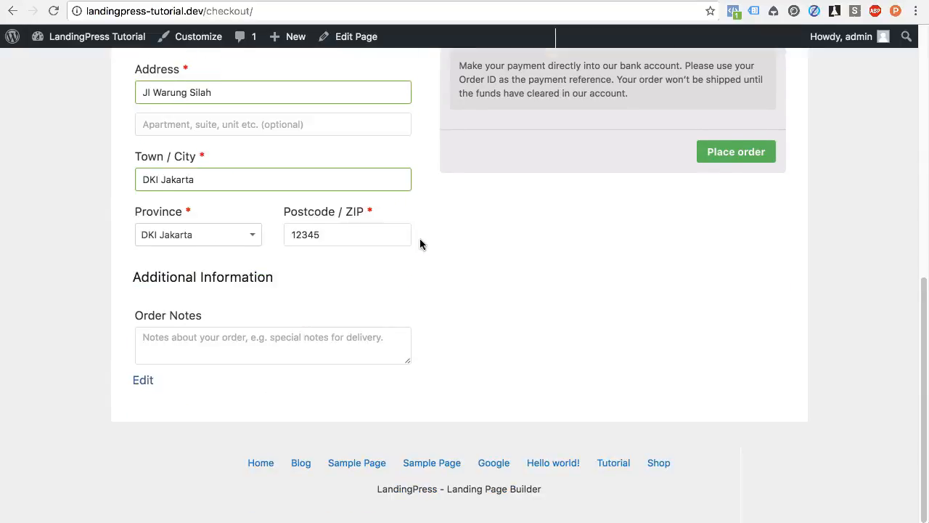
Step: Add the order note 'tolong dikirim segera ya kakak.'
{"action": "left_click", "coordinate": [272, 341]}
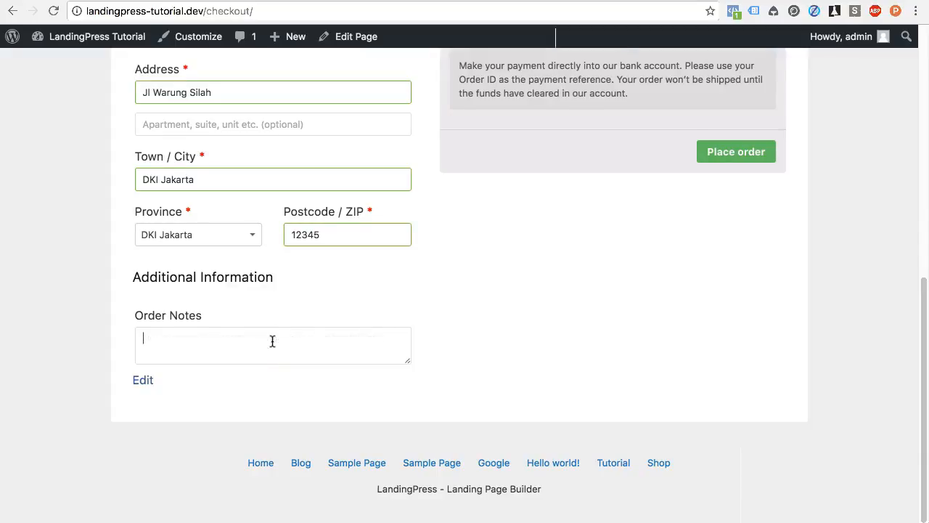
{"action": "type", "text": "tolong dikirim segera ya kakak..."}
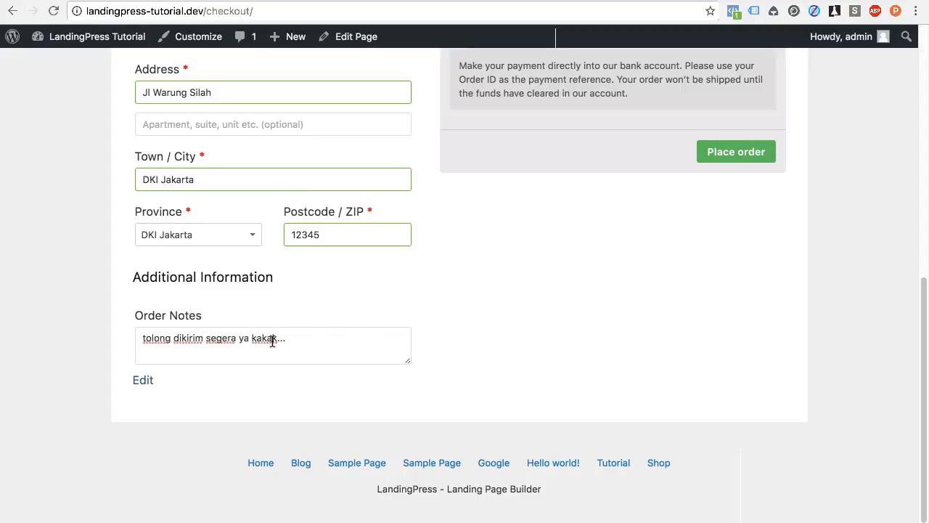
{"action": "left_click", "coordinate": [496, 309]}
{"action": "scroll", "coordinate": [497, 309], "scroll_direction": "up", "scroll_amount": 6}
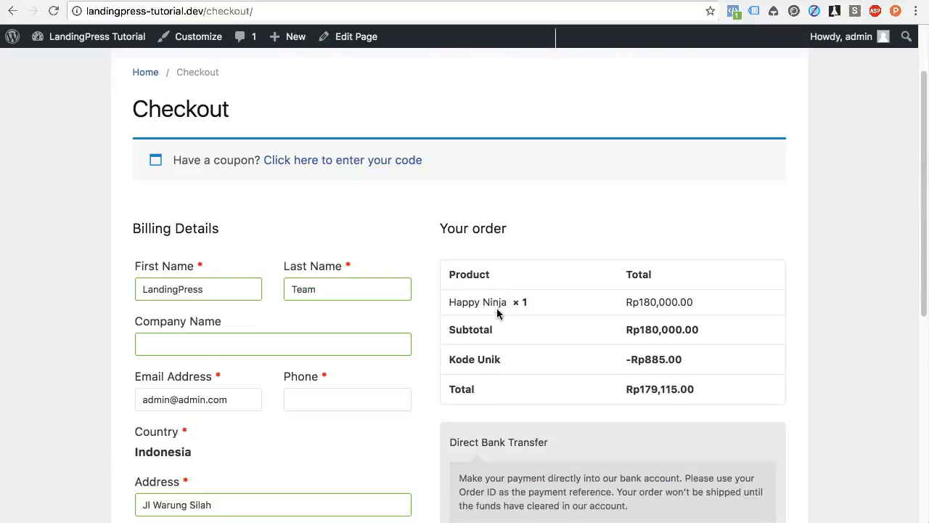
{"action": "scroll", "coordinate": [497, 309], "scroll_direction": "down", "scroll_amount": 4}
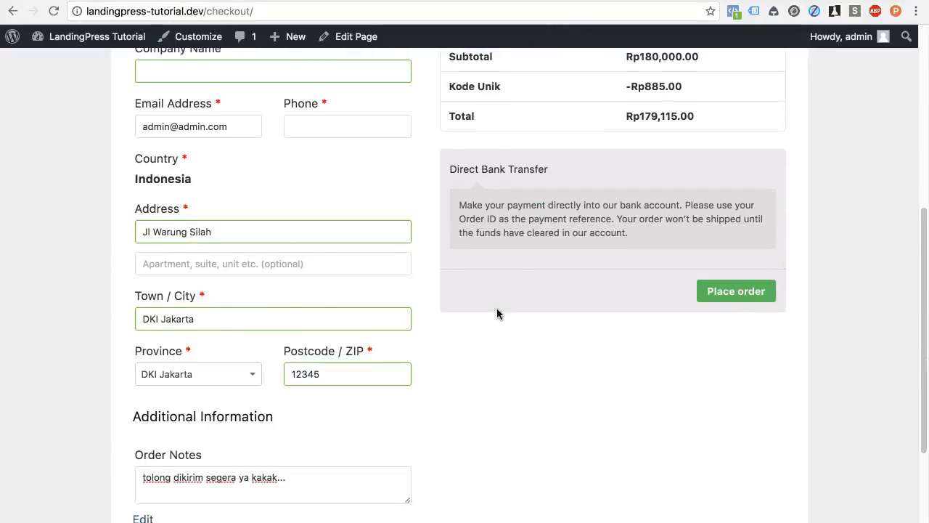
Step: Place the order, supply the required billing phone number, and resubmit it via bank transfer
{"action": "left_click", "coordinate": [739, 300]}
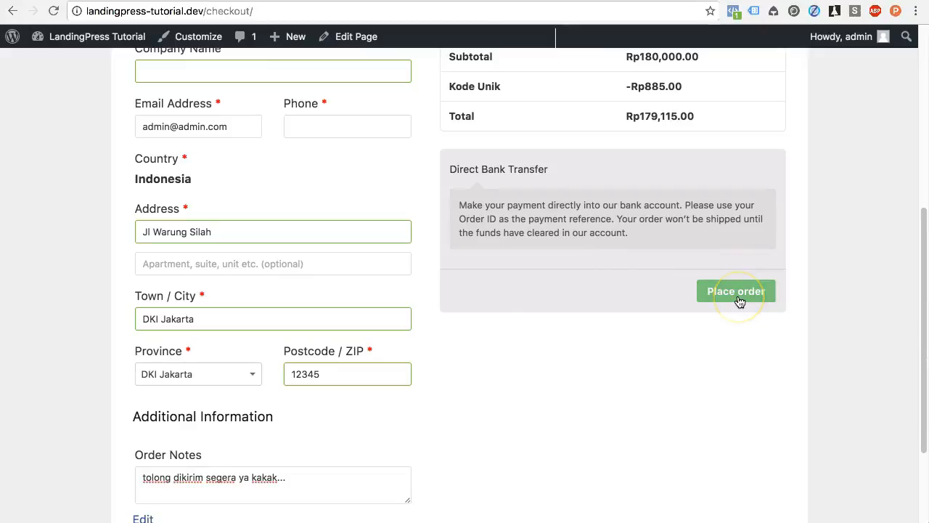
{"action": "left_click", "coordinate": [740, 299]}
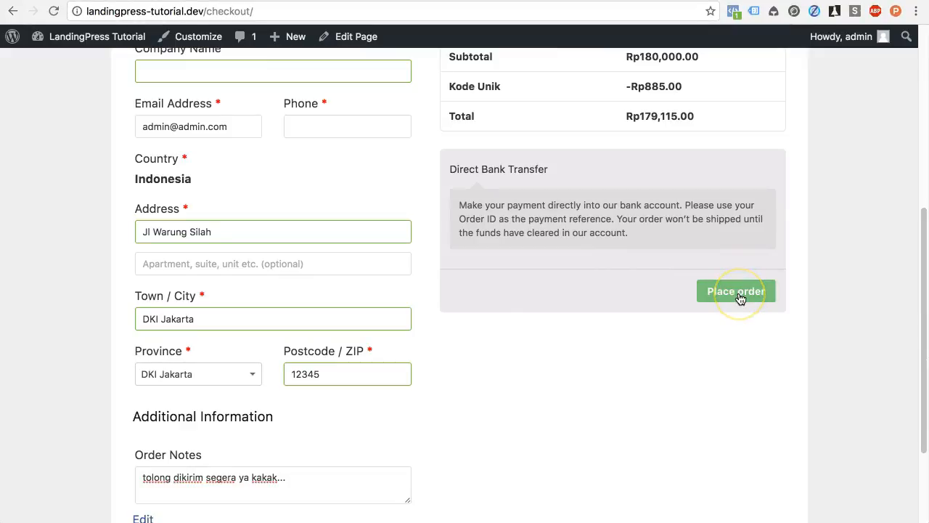
{"action": "left_click", "coordinate": [741, 299]}
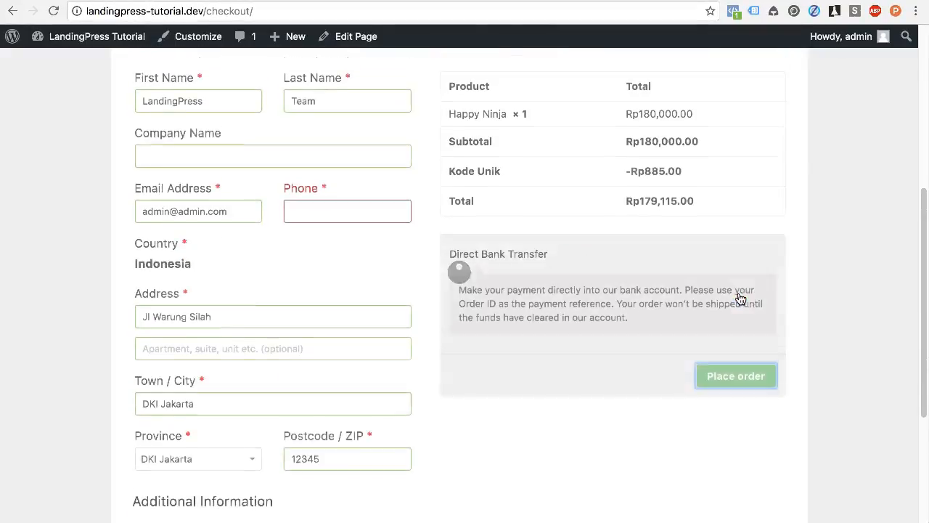
{"action": "left_click", "coordinate": [342, 356]}
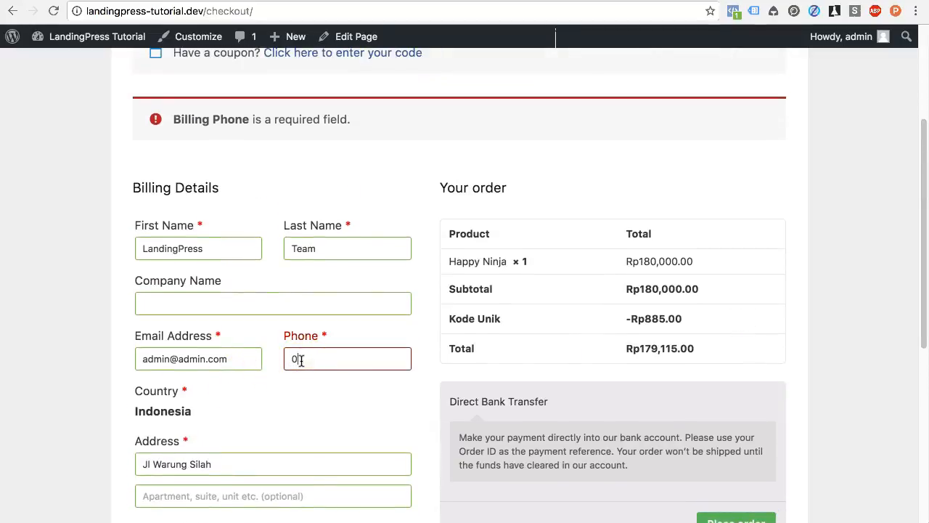
{"action": "type", "text": "0812345678"}
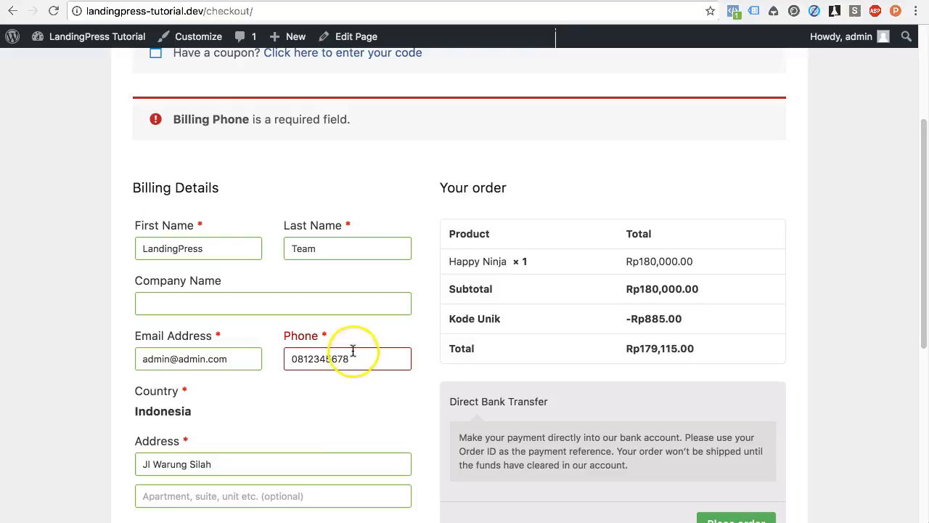
{"action": "scroll", "coordinate": [477, 386], "scroll_direction": "down", "scroll_amount": 1}
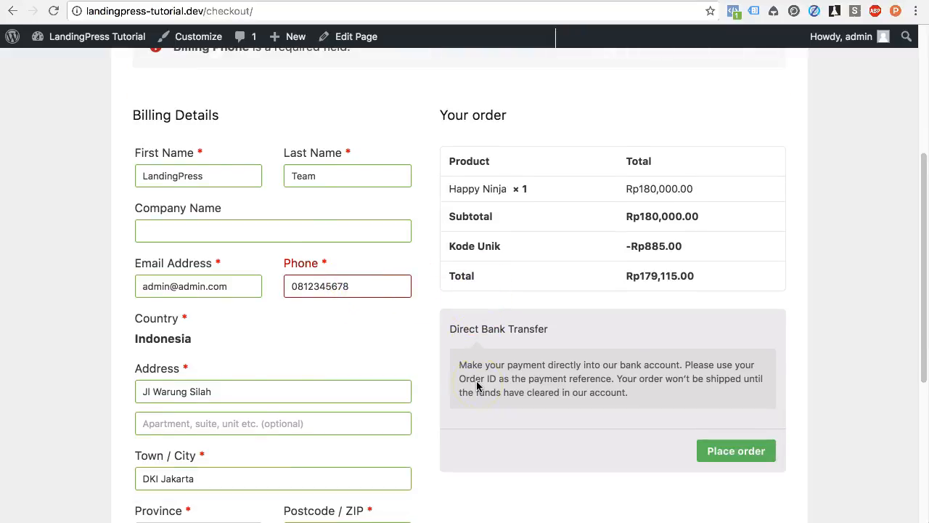
{"action": "left_click", "coordinate": [722, 456]}
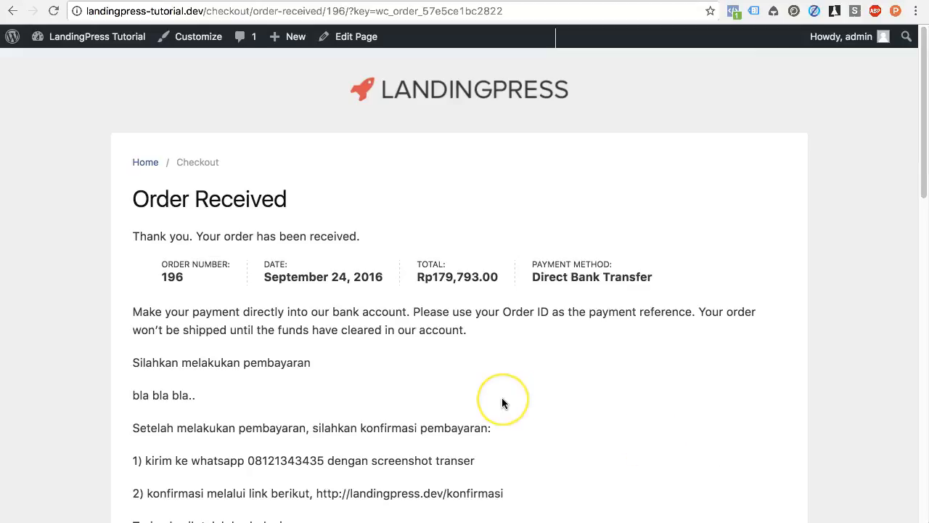
Step: Highlight the BCA and Mandiri bank account details on the Order Received page
{"action": "scroll", "coordinate": [503, 403], "scroll_direction": "down", "scroll_amount": 1}
{"action": "scroll", "coordinate": [503, 403], "scroll_direction": "down", "scroll_amount": 3}
{"action": "scroll", "coordinate": [503, 403], "scroll_direction": "up", "scroll_amount": 2}
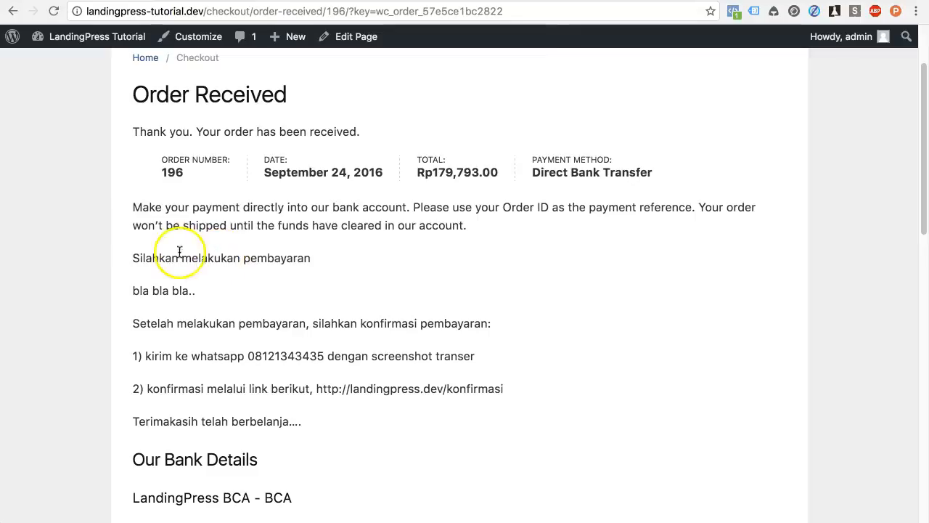
{"action": "scroll", "coordinate": [270, 315], "scroll_direction": "down", "scroll_amount": 2}
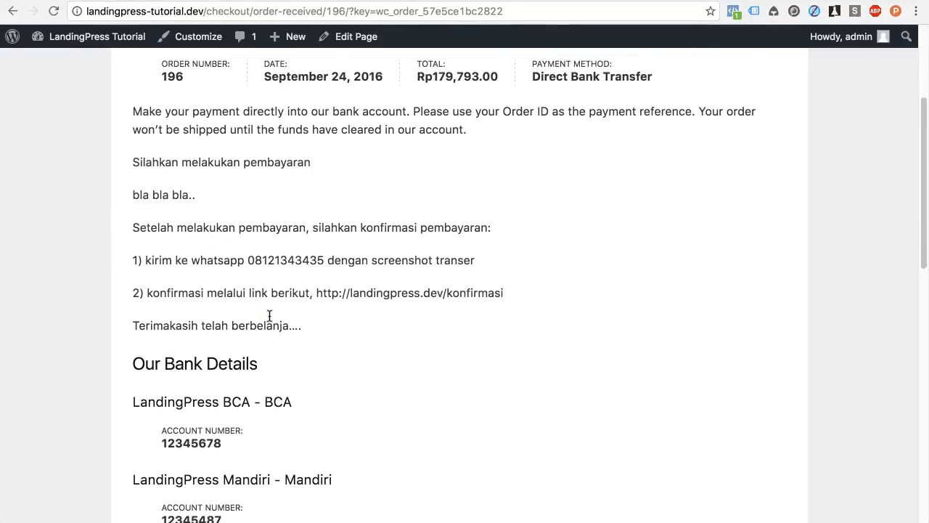
{"action": "scroll", "coordinate": [269, 314], "scroll_direction": "down", "scroll_amount": 4}
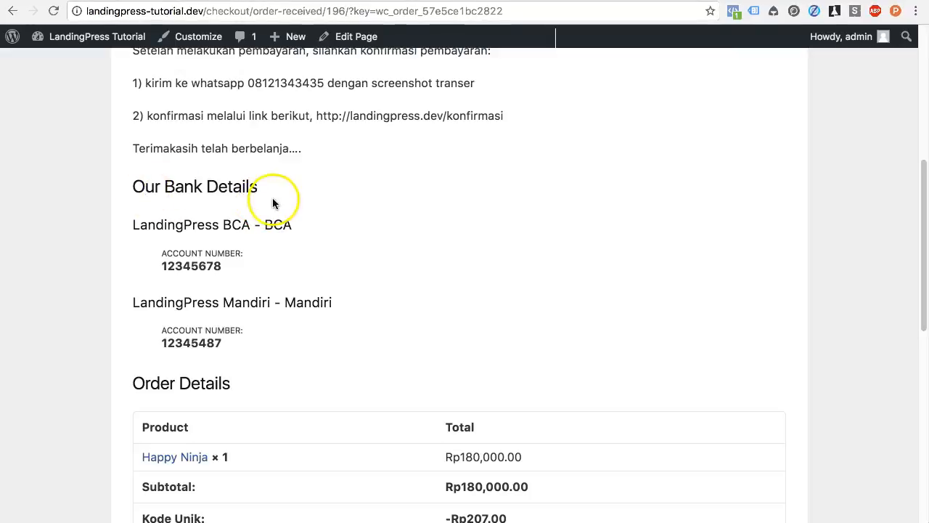
{"action": "left_click", "coordinate": [149, 230]}
{"action": "left_click_drag", "start_coordinate": [149, 230], "coordinate": [288, 228]}
{"action": "left_click_drag", "start_coordinate": [183, 302], "coordinate": [291, 298]}
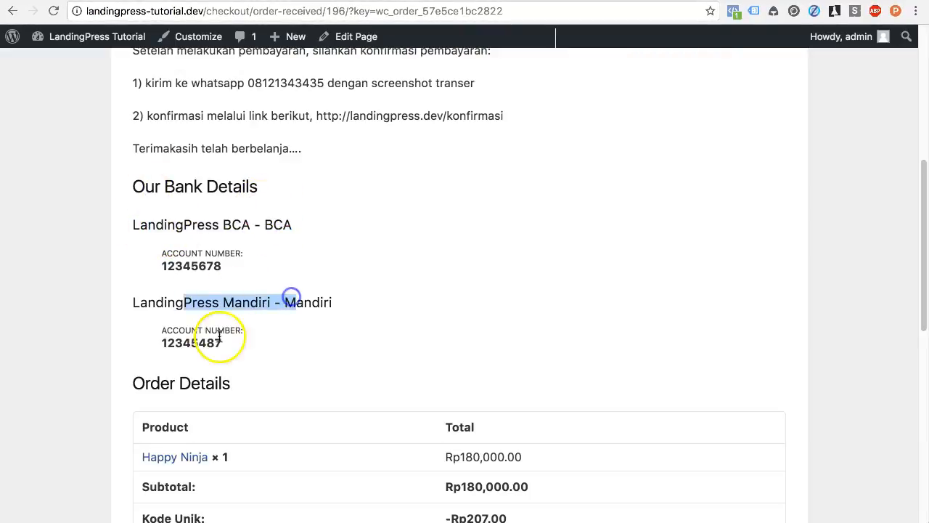
{"action": "left_click_drag", "start_coordinate": [175, 344], "coordinate": [222, 344]}
{"action": "left_click", "coordinate": [289, 348]}
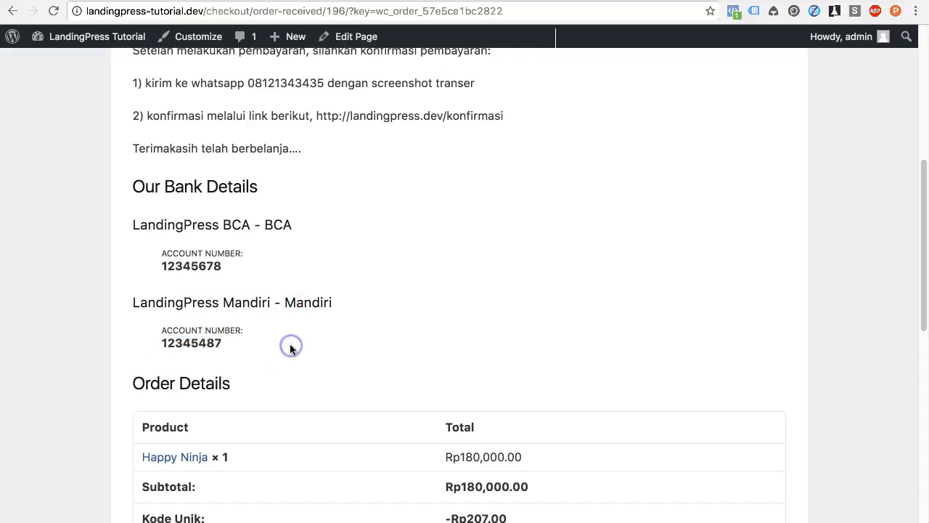
{"action": "left_click", "coordinate": [250, 224]}
{"action": "left_click_drag", "start_coordinate": [251, 224], "coordinate": [130, 228]}
{"action": "left_click", "coordinate": [228, 301]}
Step: Review the Happy Ninja item, Kode Unik discount and customer billing details below
{"action": "scroll", "coordinate": [308, 313], "scroll_direction": "down", "scroll_amount": 1}
{"action": "scroll", "coordinate": [308, 316], "scroll_direction": "down", "scroll_amount": 3}
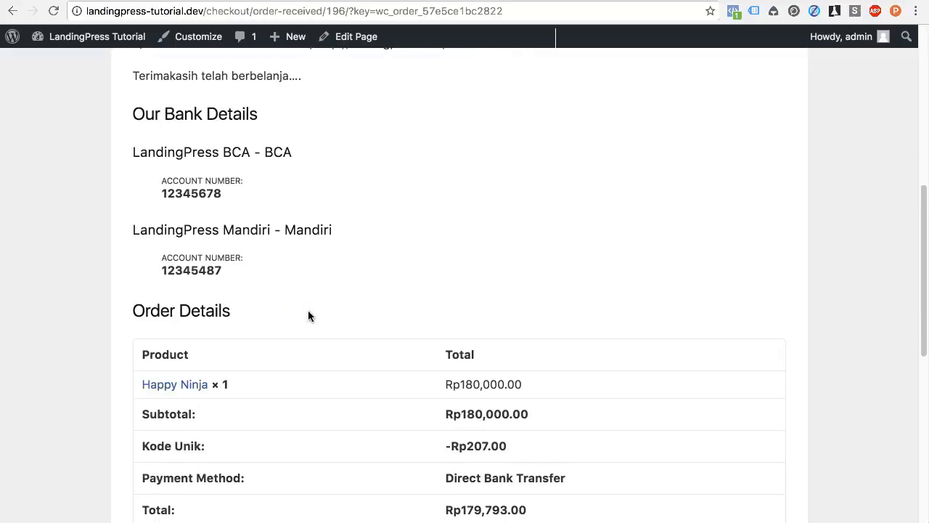
{"action": "scroll", "coordinate": [305, 359], "scroll_direction": "down", "scroll_amount": 3}
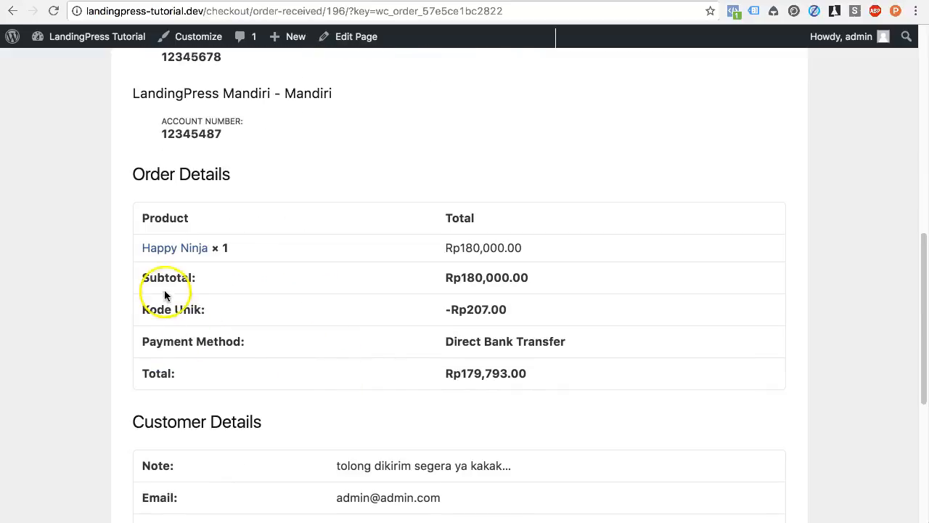
{"action": "scroll", "coordinate": [303, 353], "scroll_direction": "down", "scroll_amount": 3}
{"action": "scroll", "coordinate": [242, 355], "scroll_direction": "down", "scroll_amount": 1}
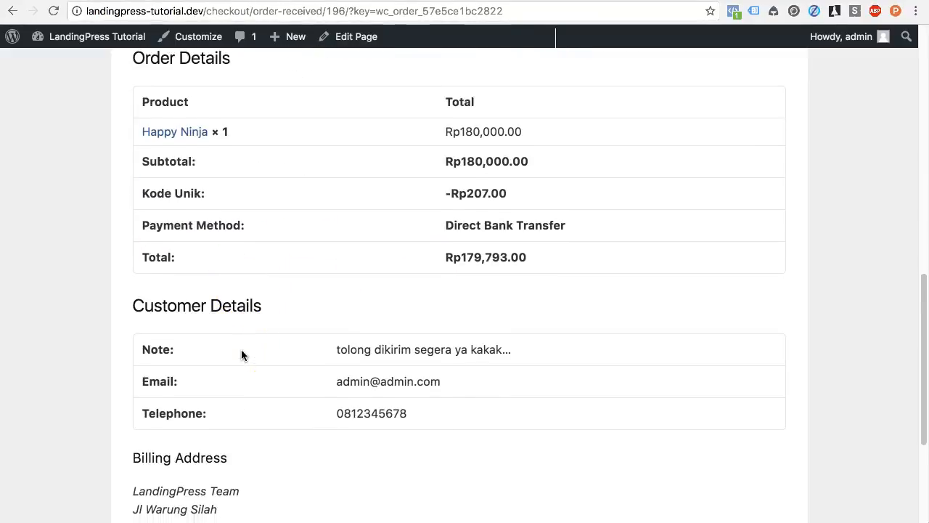
{"action": "scroll", "coordinate": [521, 357], "scroll_direction": "down", "scroll_amount": 6}
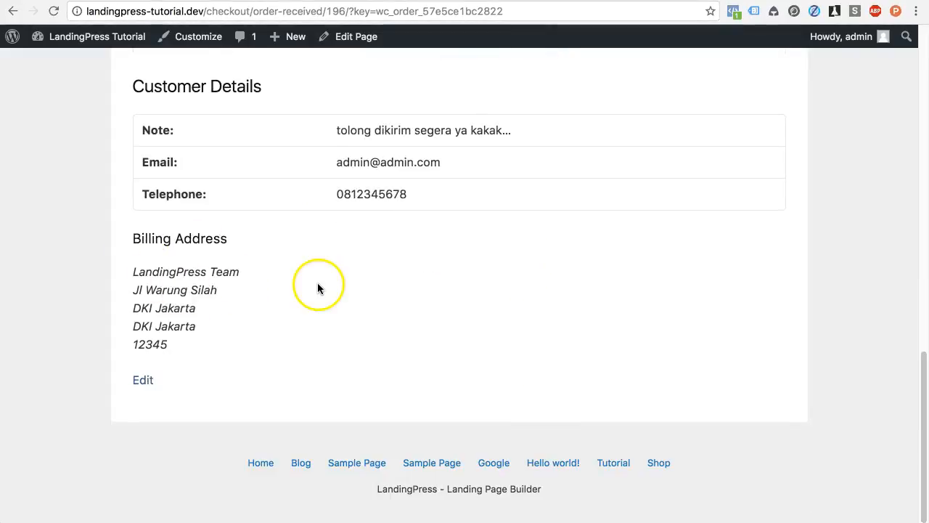
{"action": "scroll", "coordinate": [300, 214], "scroll_direction": "up", "scroll_amount": 10}
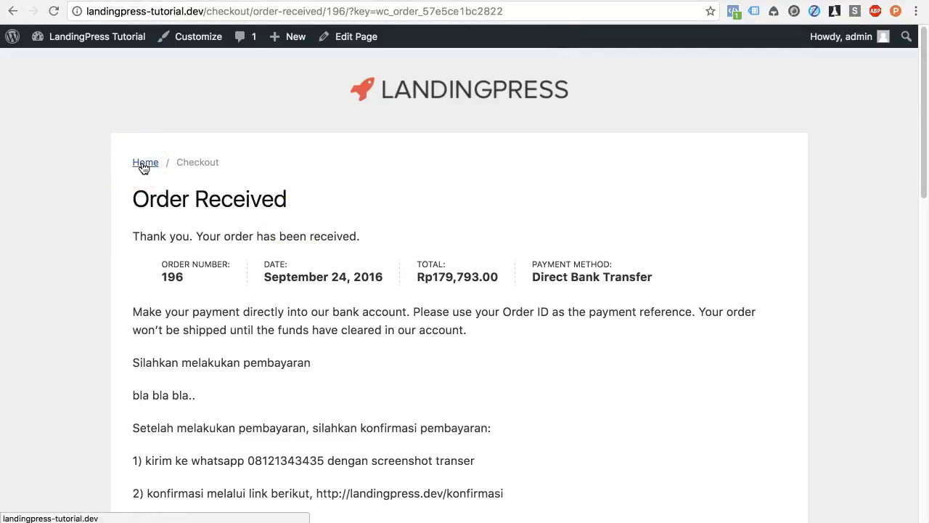
{"action": "left_click", "coordinate": [207, 13]}
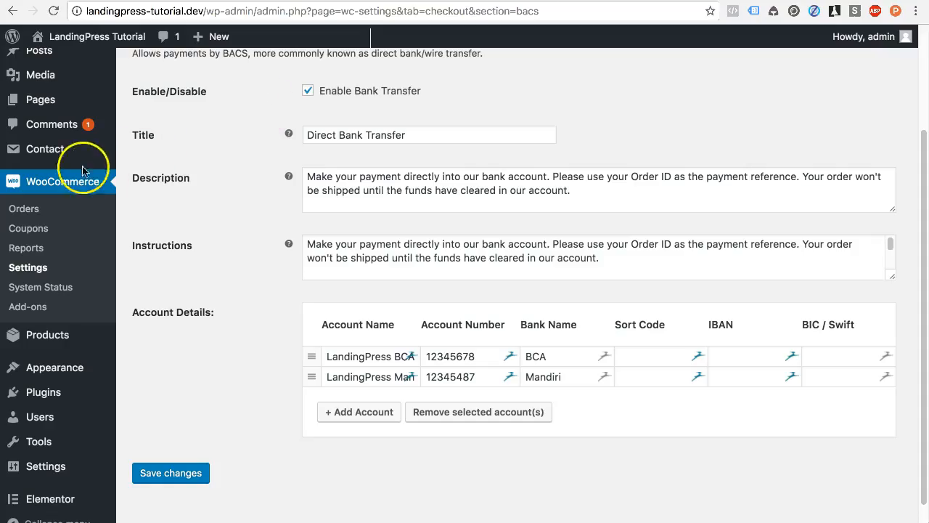
Step: Open the My Account page from the admin Pages list in a new tab
{"action": "mouse_move", "coordinate": [68, 102]}
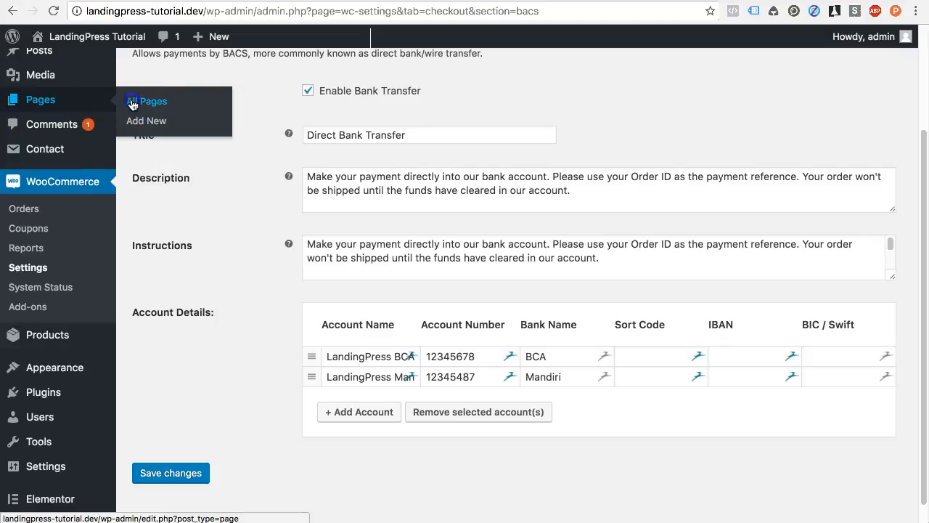
{"action": "left_click", "coordinate": [129, 99]}
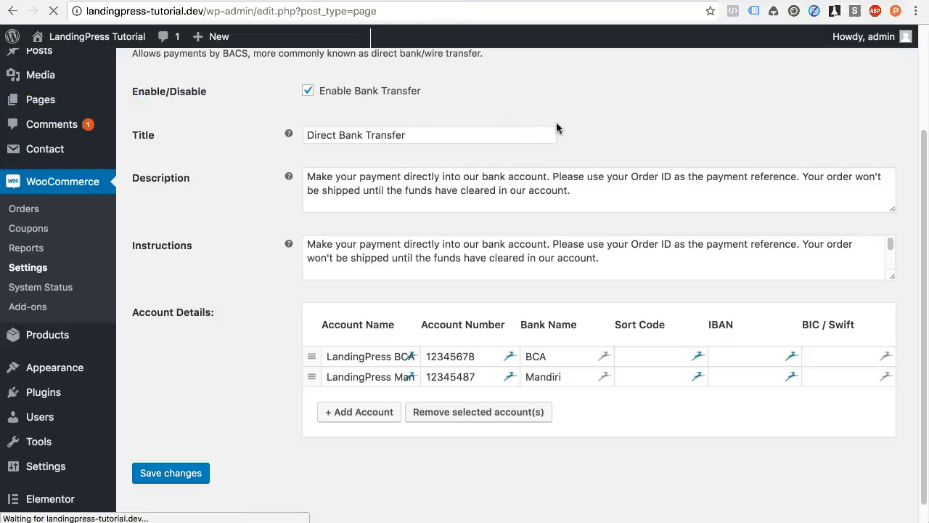
{"action": "scroll", "coordinate": [428, 192], "scroll_direction": "down", "scroll_amount": 1}
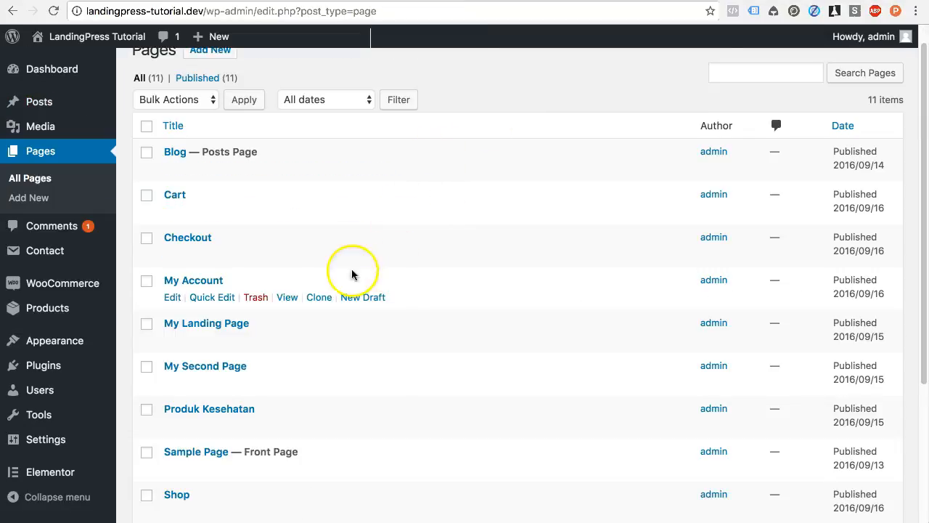
{"action": "right_click", "coordinate": [290, 297]}
{"action": "left_click", "coordinate": [319, 301]}
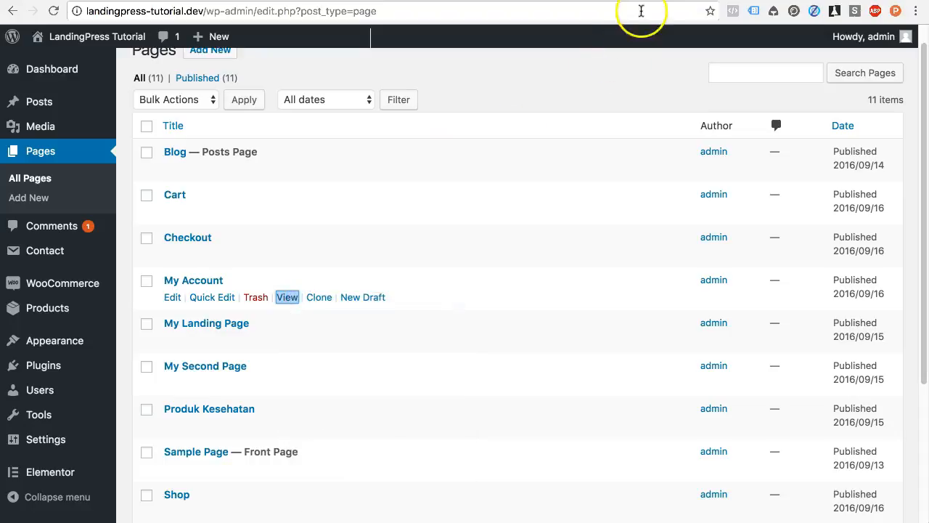
{"action": "left_click", "coordinate": [644, 1]}
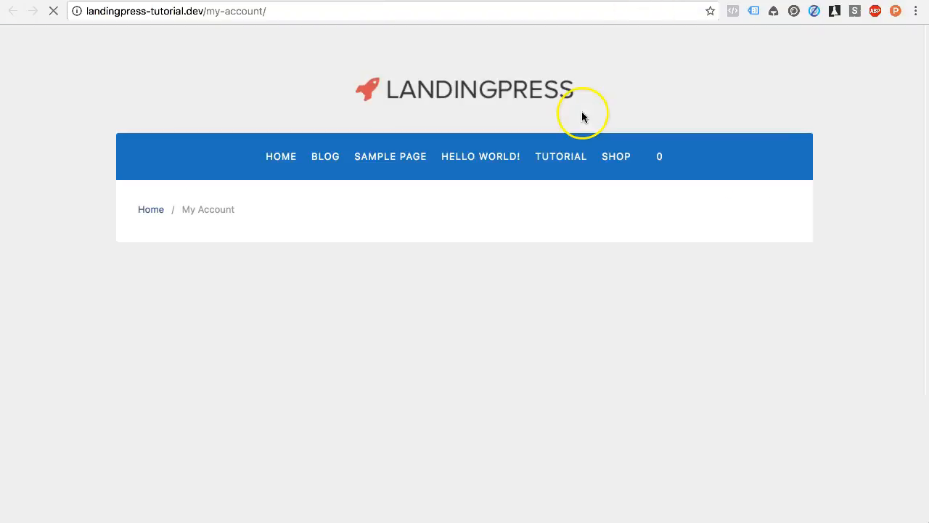
Step: View order #196 from My Account's Orders and scroll through its details
{"action": "scroll", "coordinate": [512, 270], "scroll_direction": "down", "scroll_amount": 2}
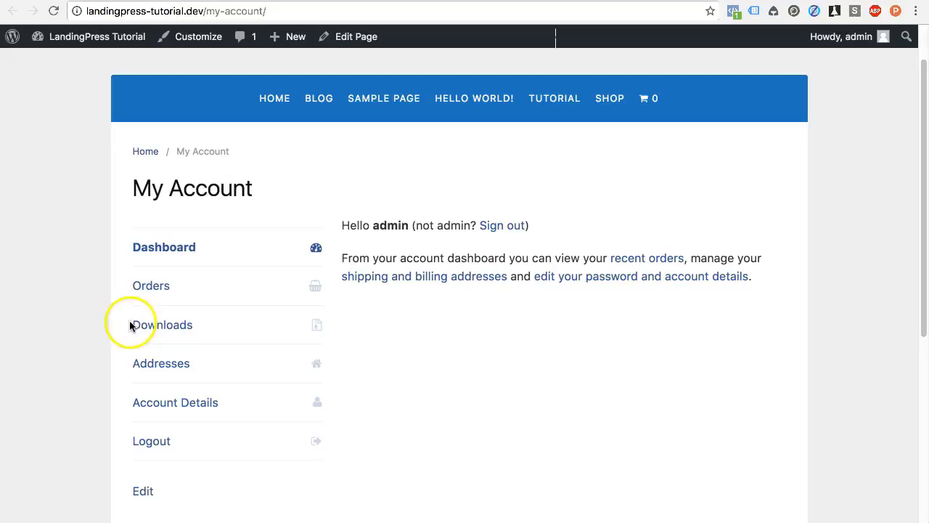
{"action": "left_click", "coordinate": [167, 287]}
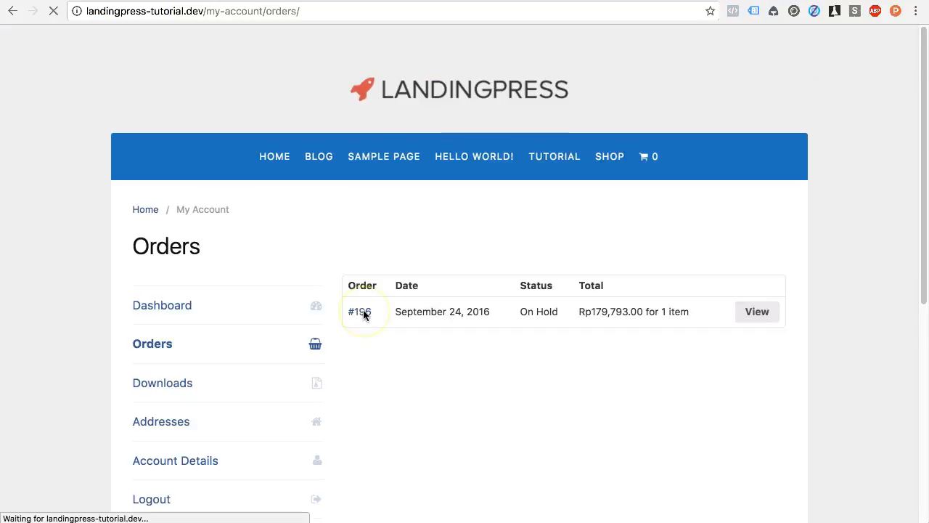
{"action": "scroll", "coordinate": [393, 327], "scroll_direction": "down", "scroll_amount": 1}
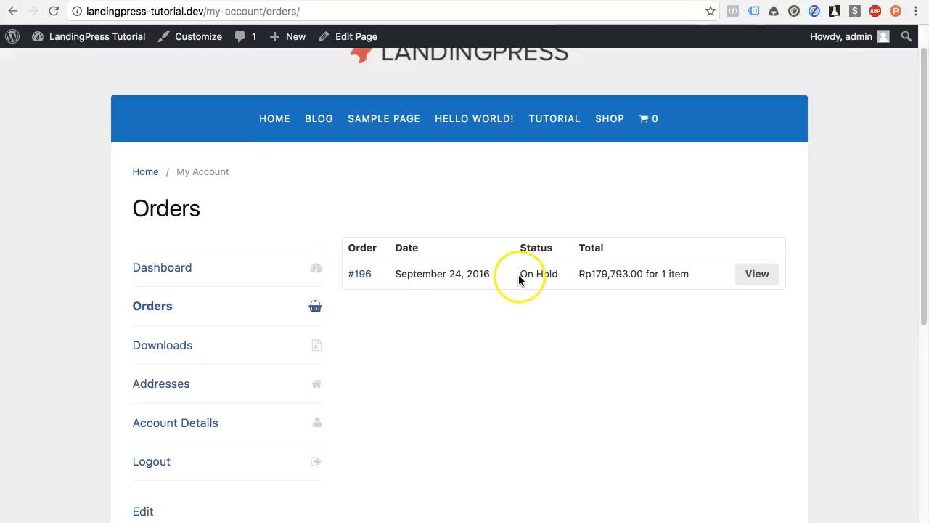
{"action": "left_click", "coordinate": [752, 276]}
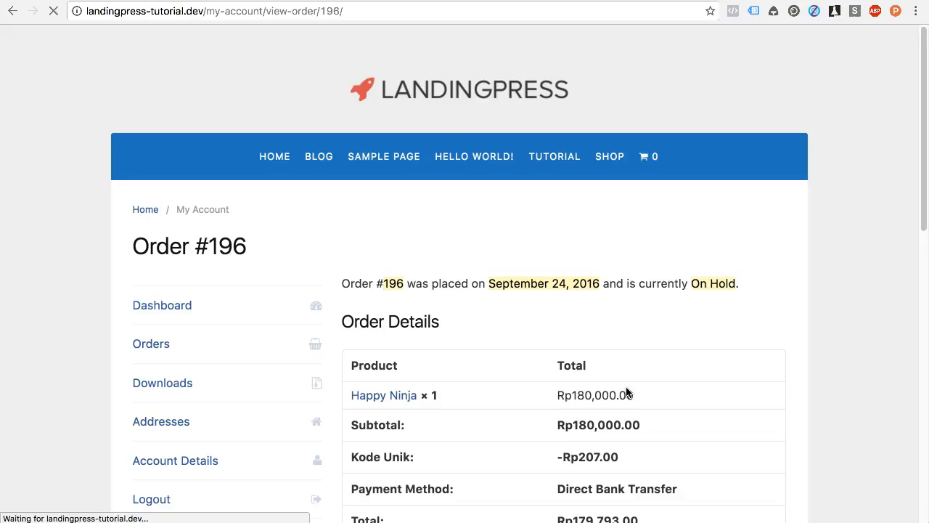
{"action": "scroll", "coordinate": [628, 393], "scroll_direction": "down", "scroll_amount": 4}
{"action": "scroll", "coordinate": [628, 392], "scroll_direction": "up", "scroll_amount": 5}
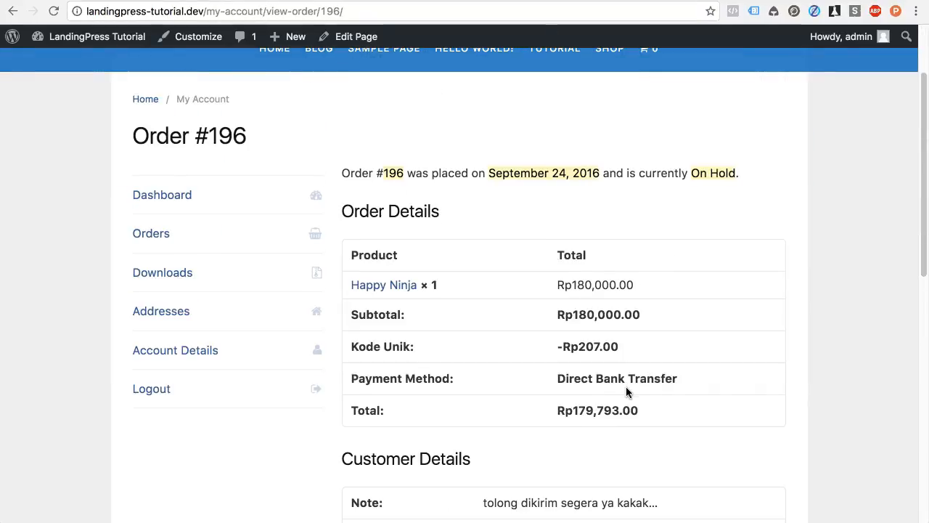
{"action": "scroll", "coordinate": [627, 388], "scroll_direction": "up", "scroll_amount": 1}
Step: Open order #196 from WooCommerce Orders and review its On Hold status and Rp179,793.00 total
{"action": "key", "text": "ctrl+shift+Tab"}
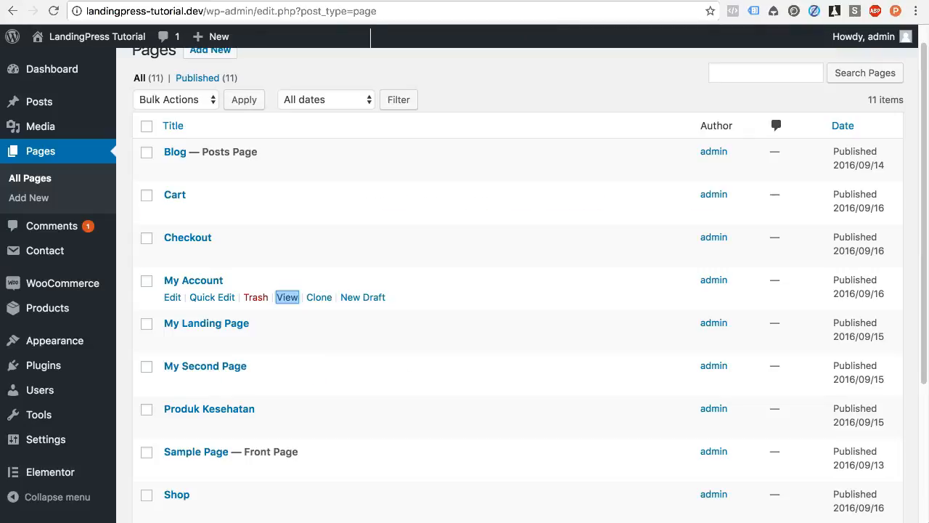
{"action": "mouse_move", "coordinate": [106, 288]}
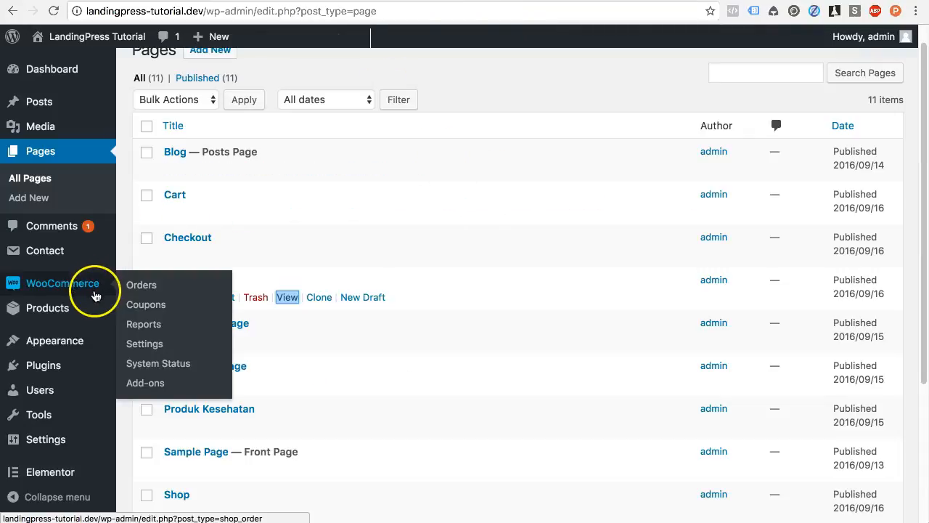
{"action": "left_click", "coordinate": [178, 285]}
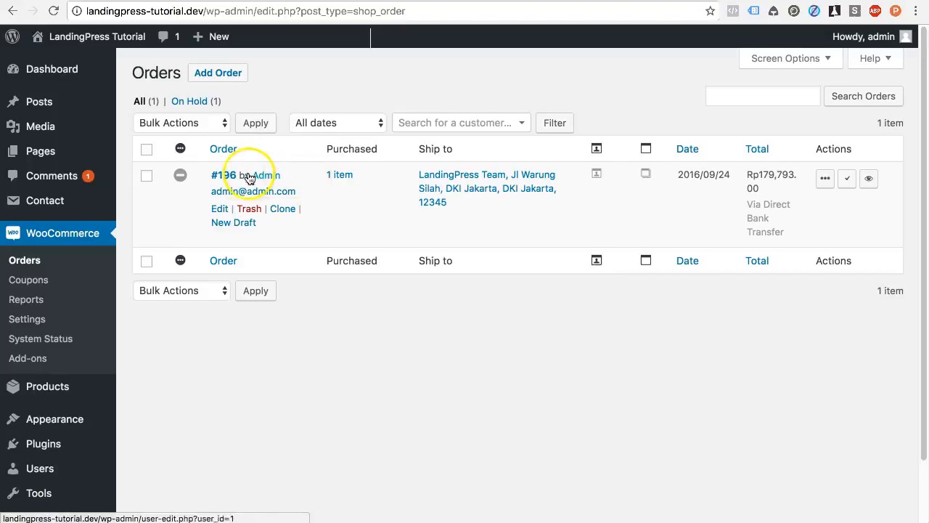
{"action": "left_click", "coordinate": [220, 179]}
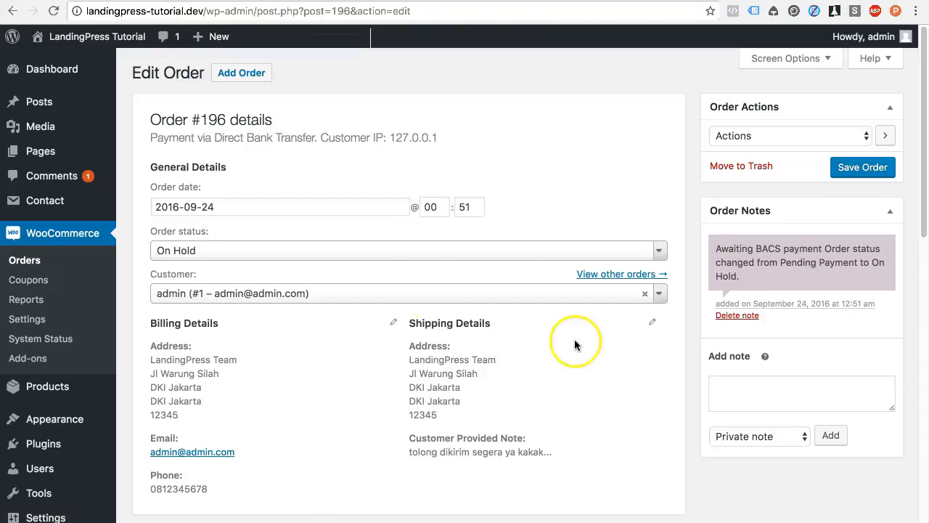
{"action": "scroll", "coordinate": [514, 364], "scroll_direction": "down", "scroll_amount": 1}
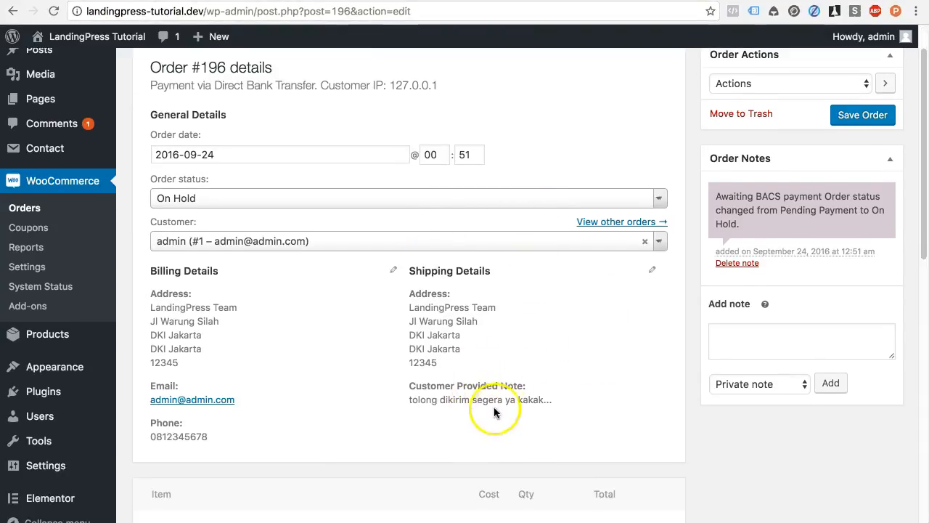
{"action": "scroll", "coordinate": [492, 410], "scroll_direction": "down", "scroll_amount": 6}
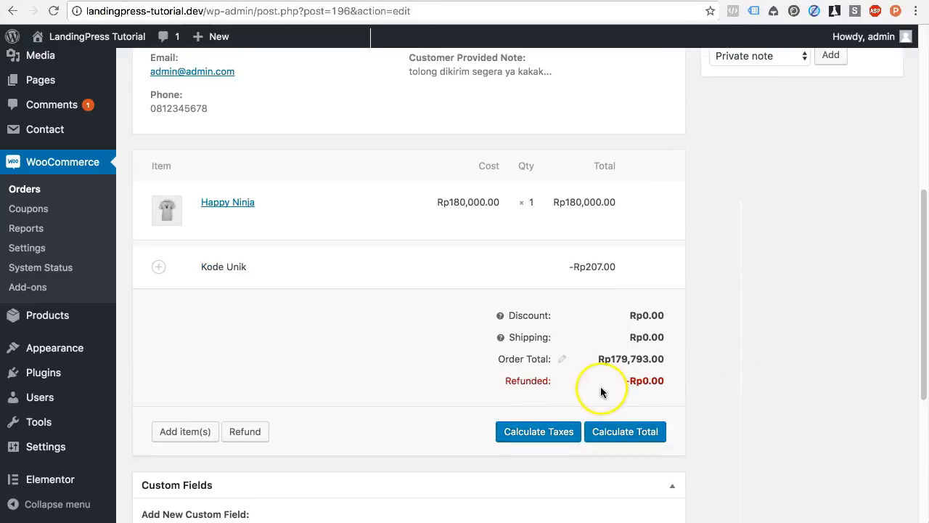
{"action": "scroll", "coordinate": [628, 381], "scroll_direction": "down", "scroll_amount": 5}
{"action": "scroll", "coordinate": [632, 385], "scroll_direction": "up", "scroll_amount": 10}
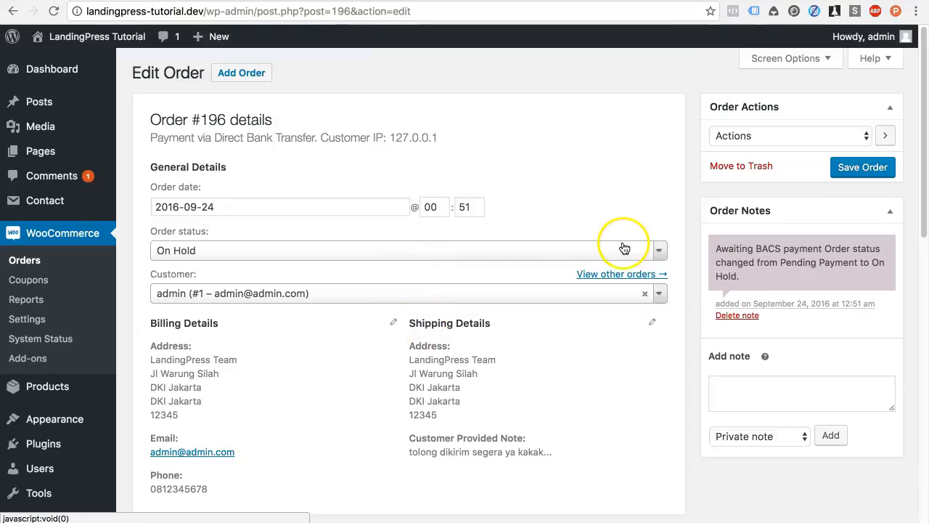
Step: Apply the 'Completed order' email action to order #196
{"action": "left_click", "coordinate": [780, 136]}
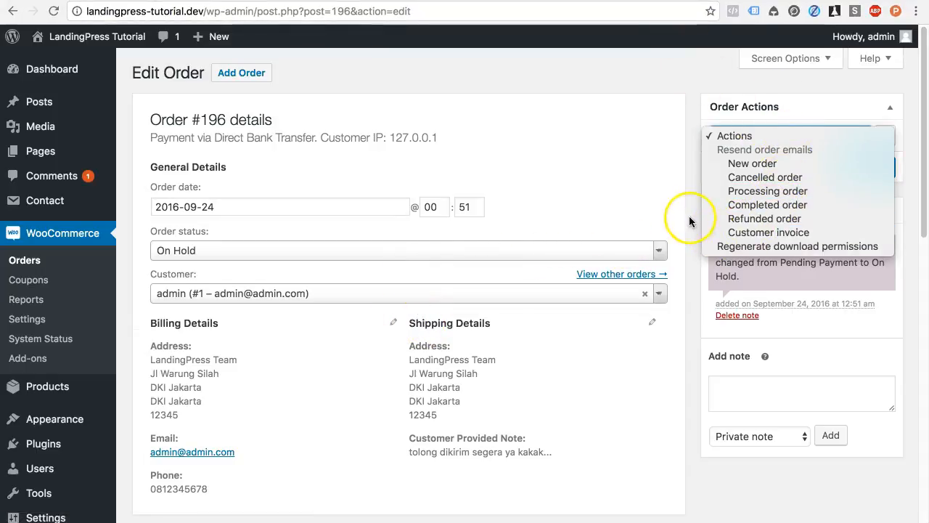
{"action": "left_click", "coordinate": [741, 204]}
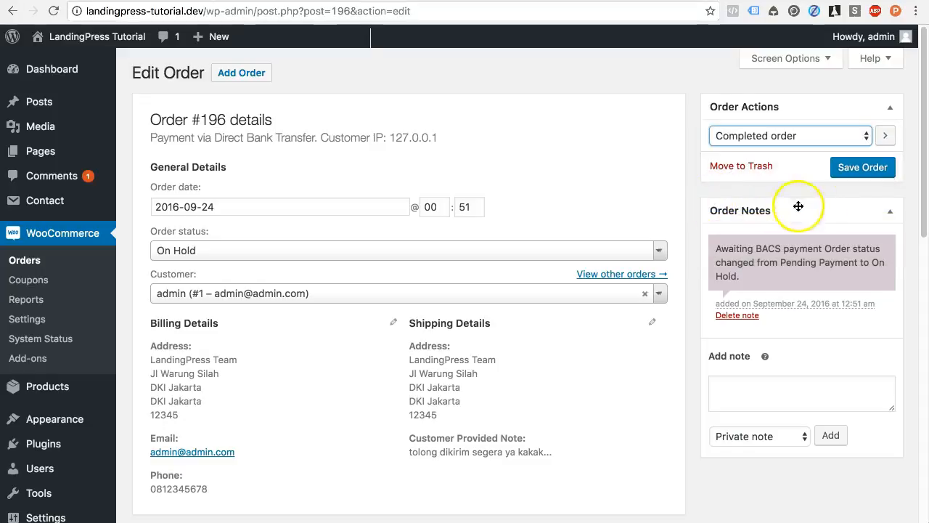
{"action": "left_click", "coordinate": [886, 137]}
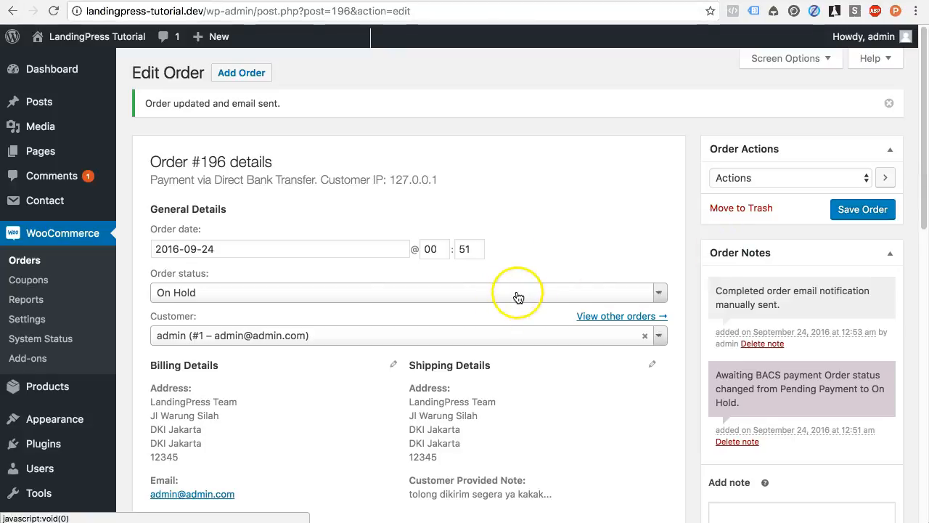
Step: Reopen order #196 from Orders and check its order actions list
{"action": "left_click", "coordinate": [81, 263]}
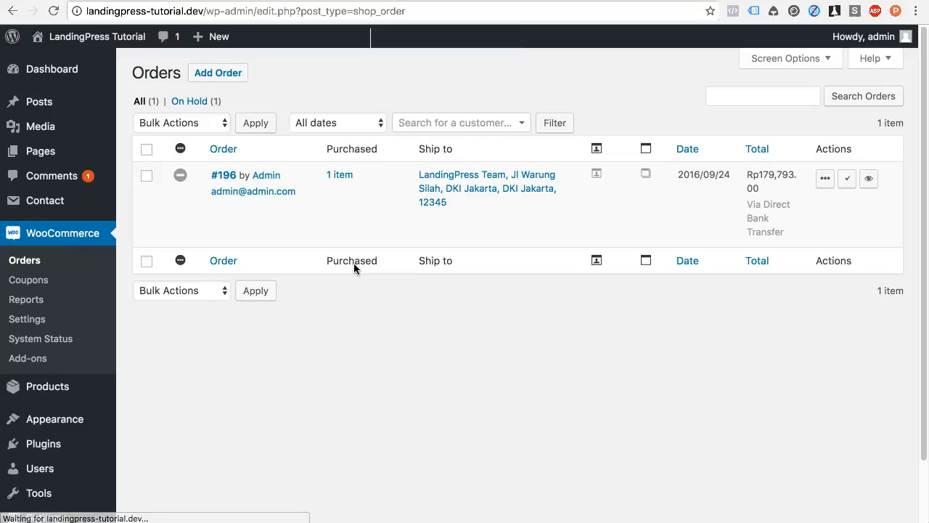
{"action": "left_click", "coordinate": [226, 176]}
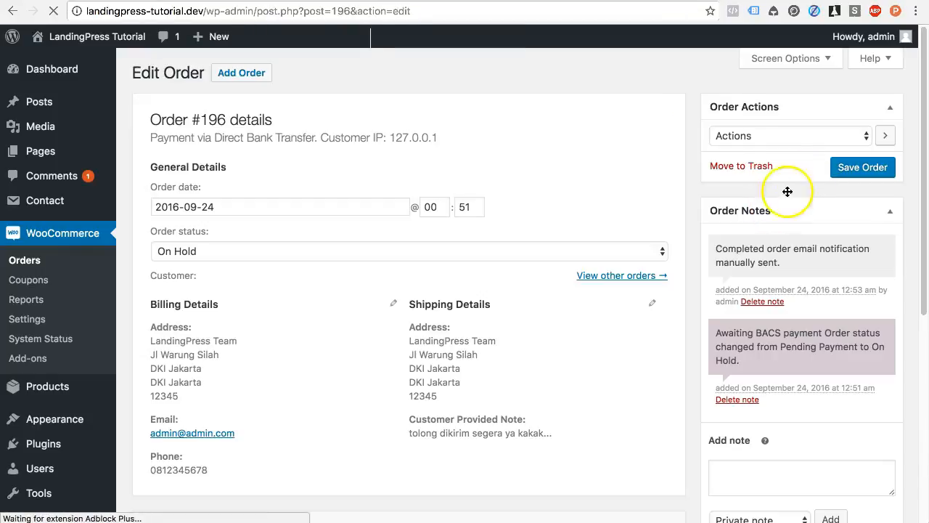
{"action": "left_click", "coordinate": [803, 135]}
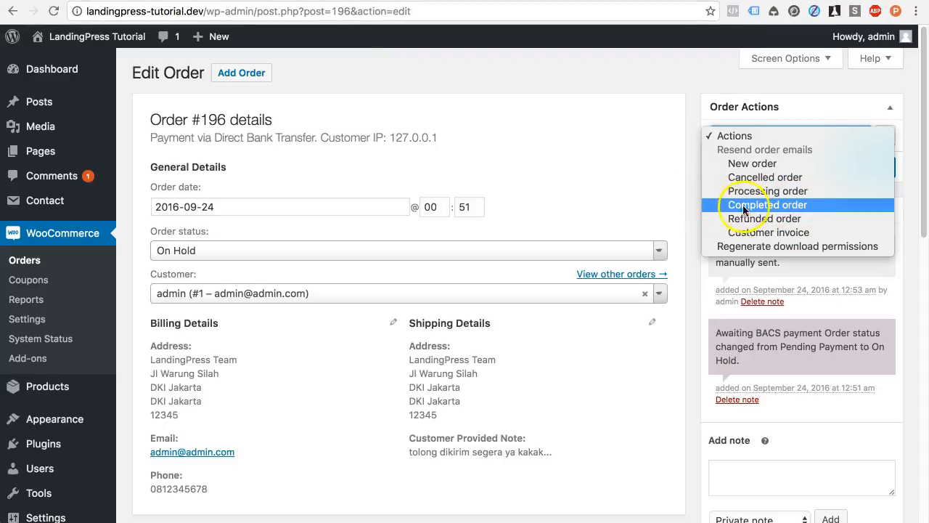
{"action": "left_click", "coordinate": [686, 204]}
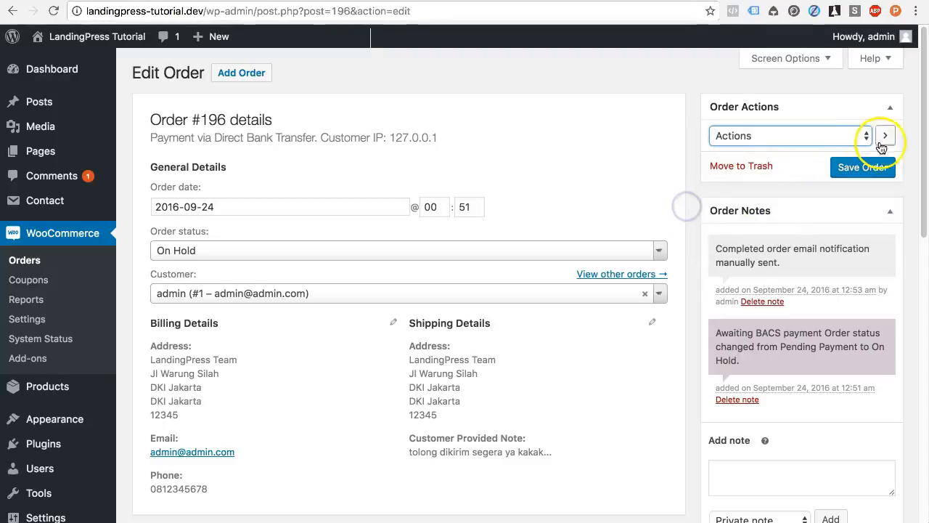
{"action": "left_click", "coordinate": [892, 135]}
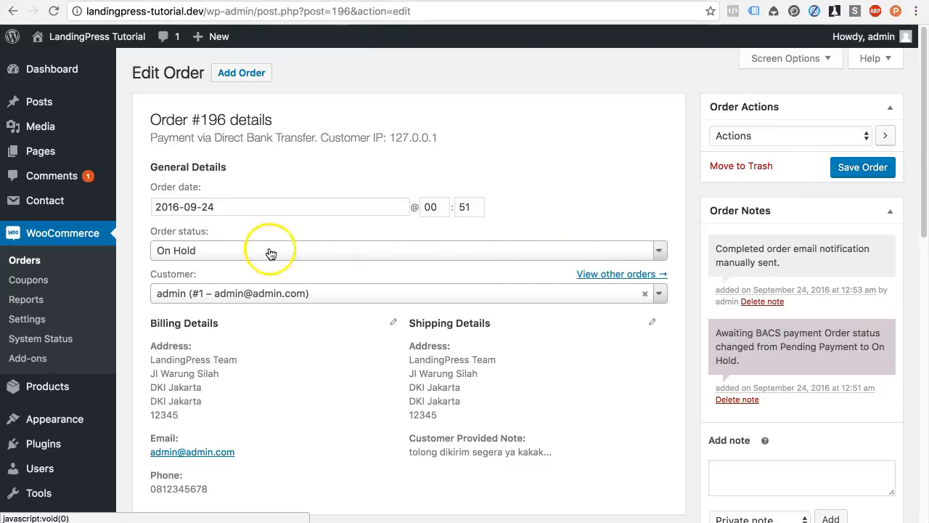
Step: Change order #196's status to Completed, save it, and check the new status-change note
{"action": "left_click", "coordinate": [302, 249]}
{"action": "left_click", "coordinate": [306, 338]}
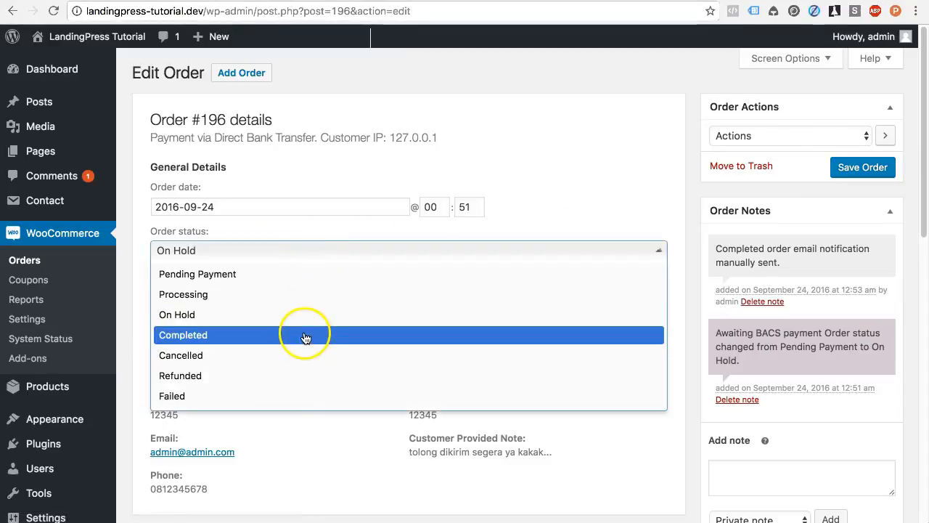
{"action": "left_click", "coordinate": [305, 339]}
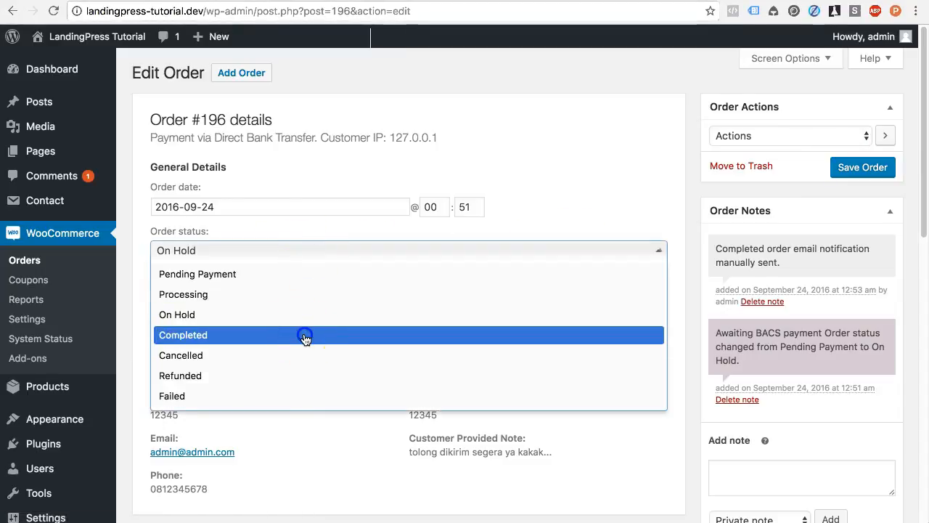
{"action": "left_click", "coordinate": [848, 178]}
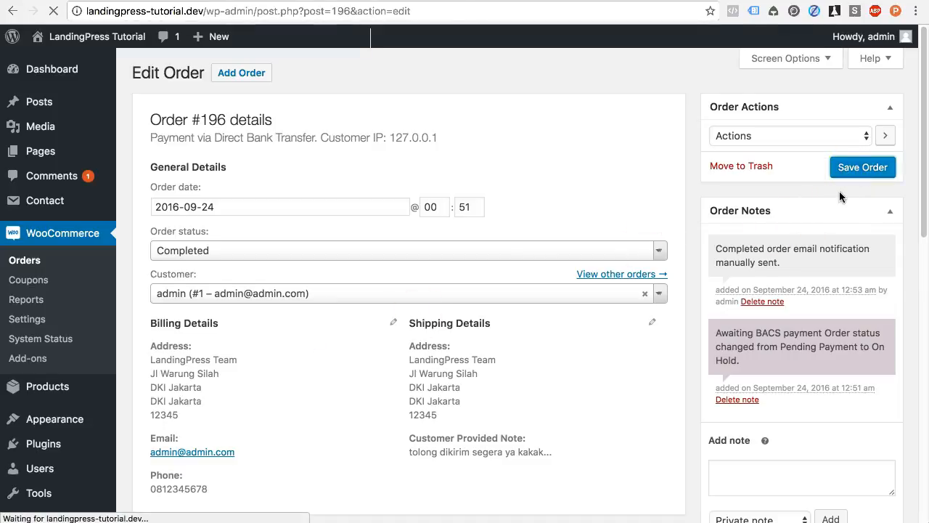
{"action": "scroll", "coordinate": [839, 197], "scroll_direction": "down", "scroll_amount": 1}
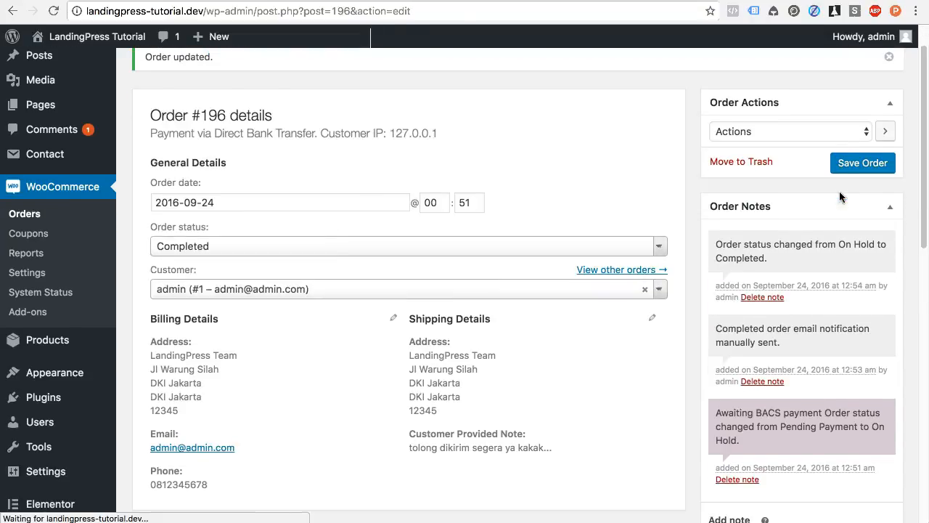
{"action": "left_click_drag", "start_coordinate": [767, 265], "coordinate": [708, 245]}
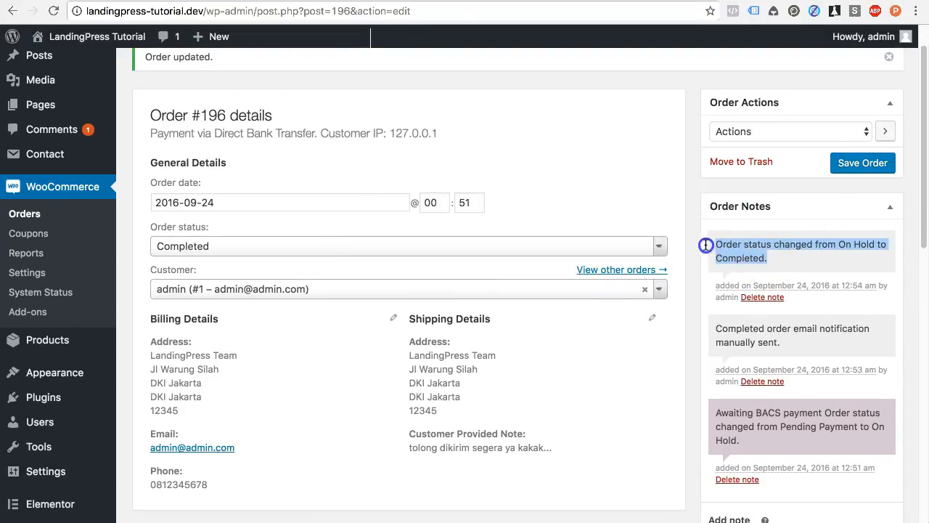
{"action": "left_click", "coordinate": [862, 246]}
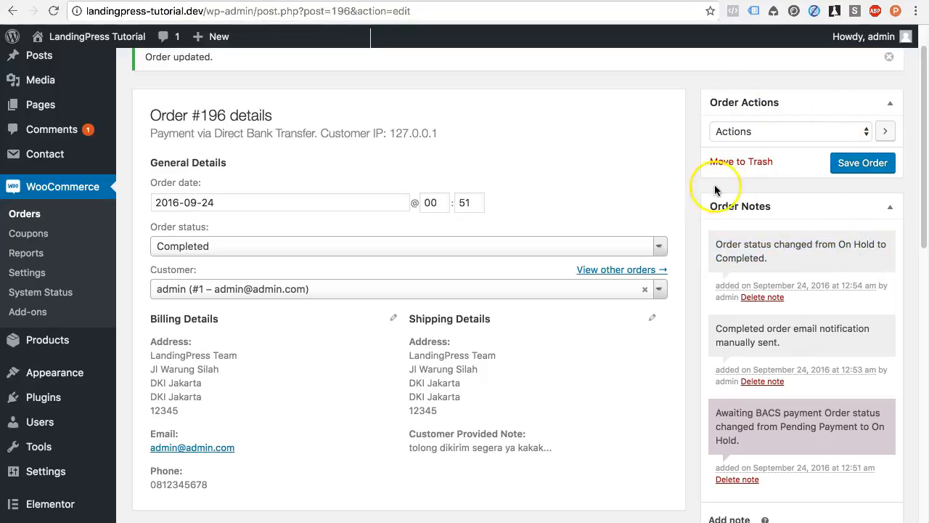
Step: Return to the WooCommerce Orders list and reload it to confirm order #196 appears under Completed (1)
{"action": "scroll", "coordinate": [674, 194], "scroll_direction": "up", "scroll_amount": 1}
{"action": "left_click", "coordinate": [29, 222]}
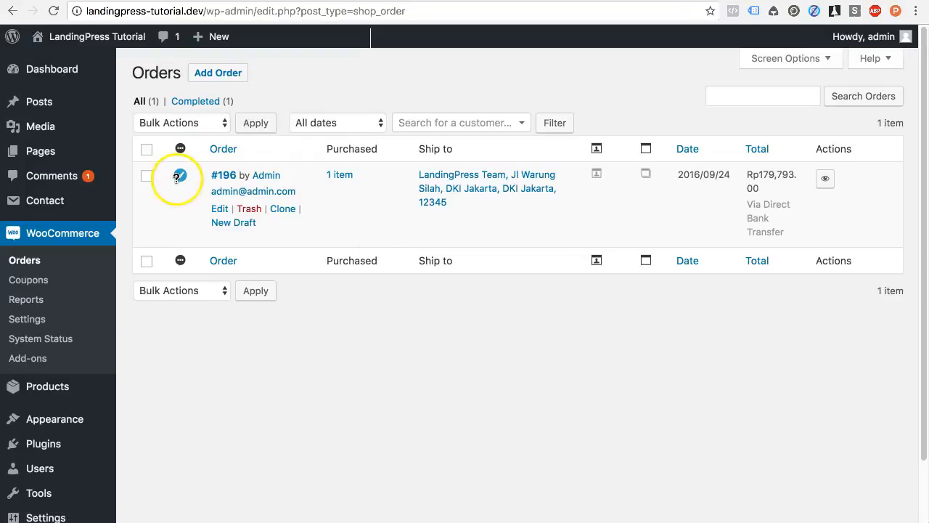
{"action": "mouse_move", "coordinate": [179, 176]}
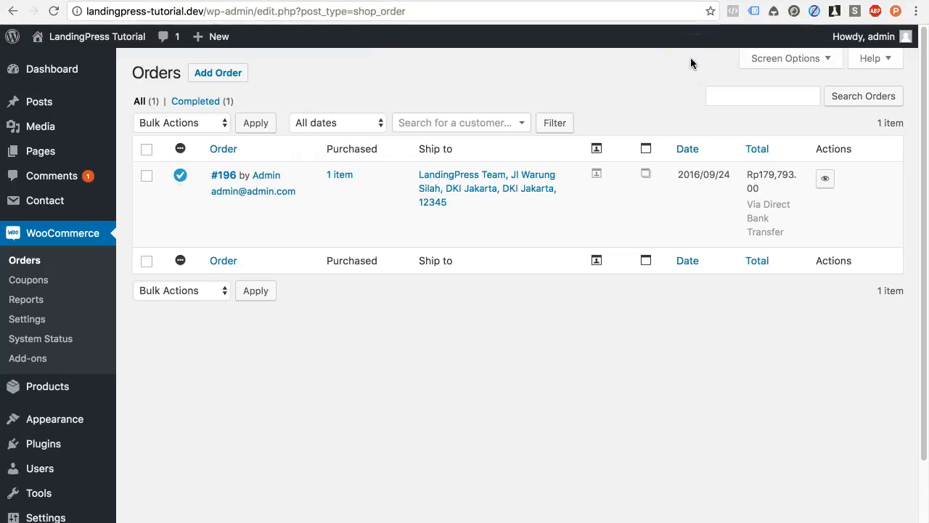
{"action": "left_click", "coordinate": [54, 11]}
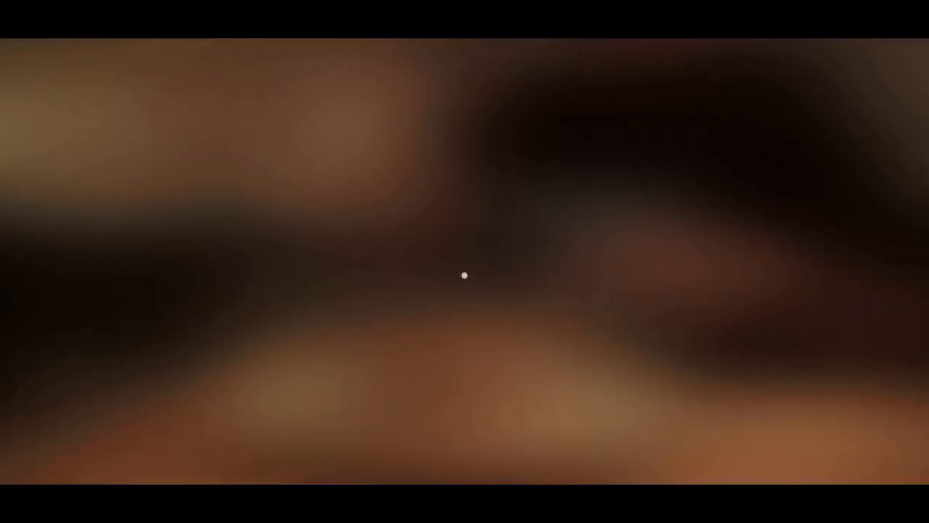